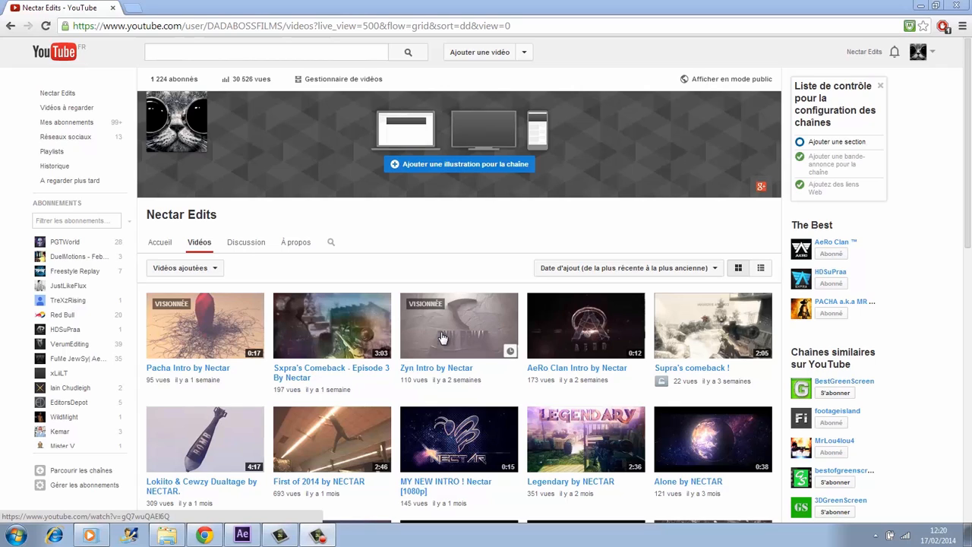
- Switch to Windows Media Player and replay the loaded video
mouse_move(101, 538)
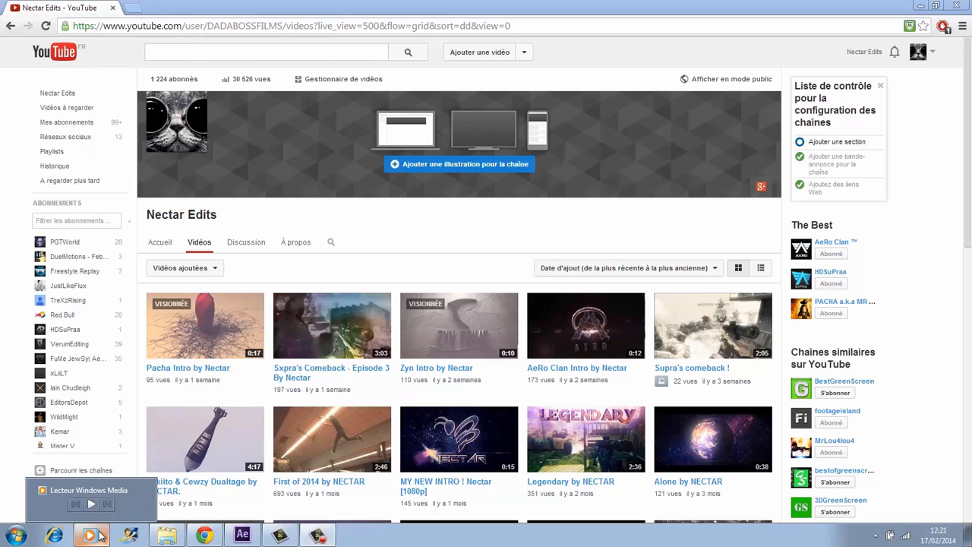
click(97, 534)
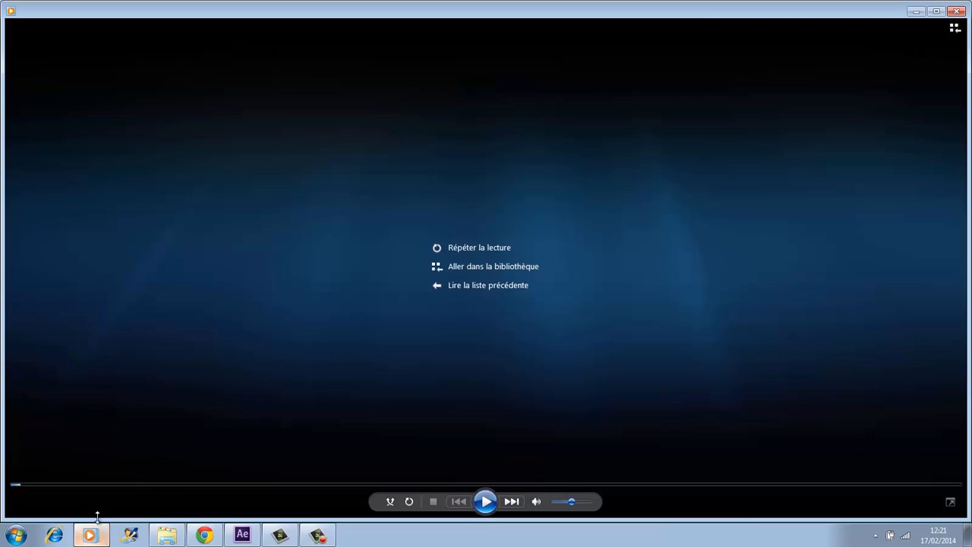
click(484, 499)
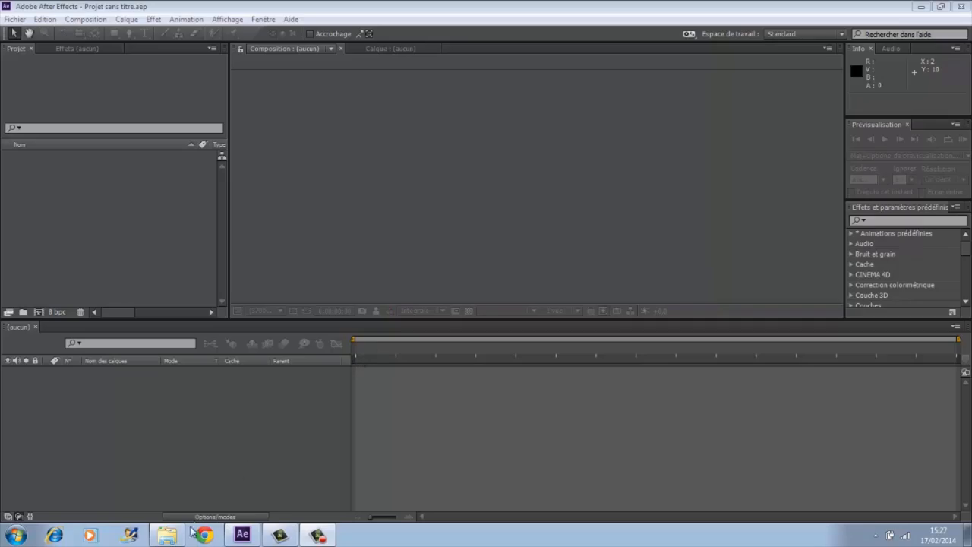
- Import the clip rec aerophobia video from the Videos library and create a composition from it
click(183, 541)
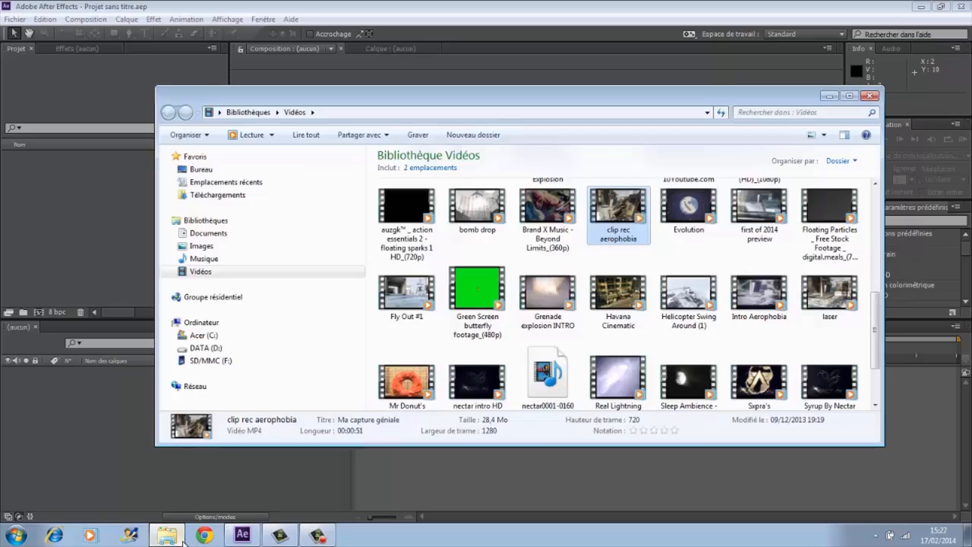
drag(604, 211, 88, 213)
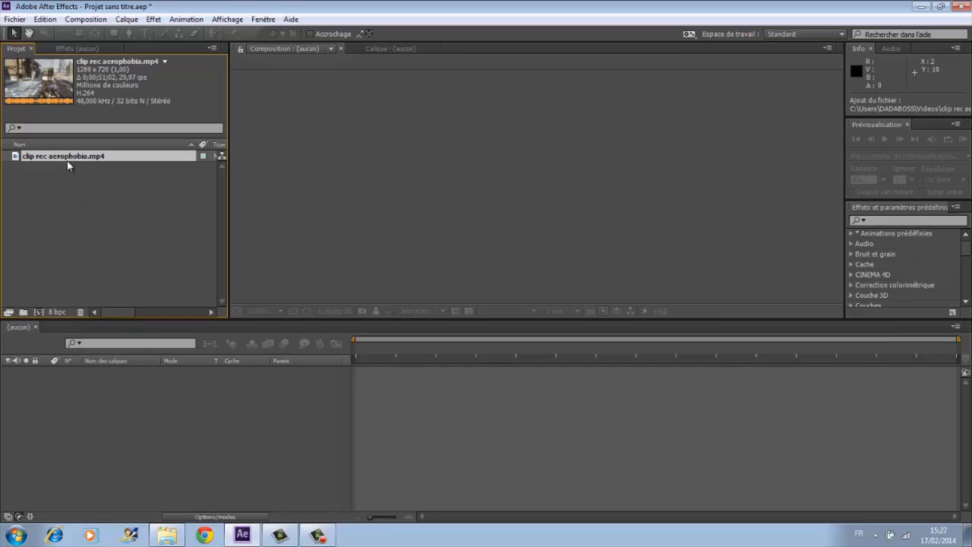
drag(67, 157, 37, 311)
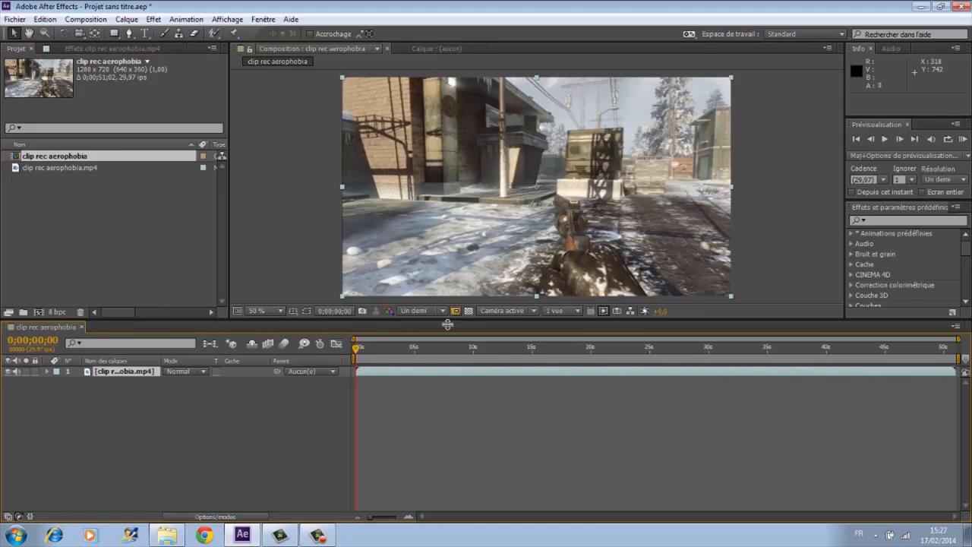
- Trim the clip layer to an in point at 0;00;05;15 and an out point at 0;00;10;25, then return to the composition view
double_click(364, 371)
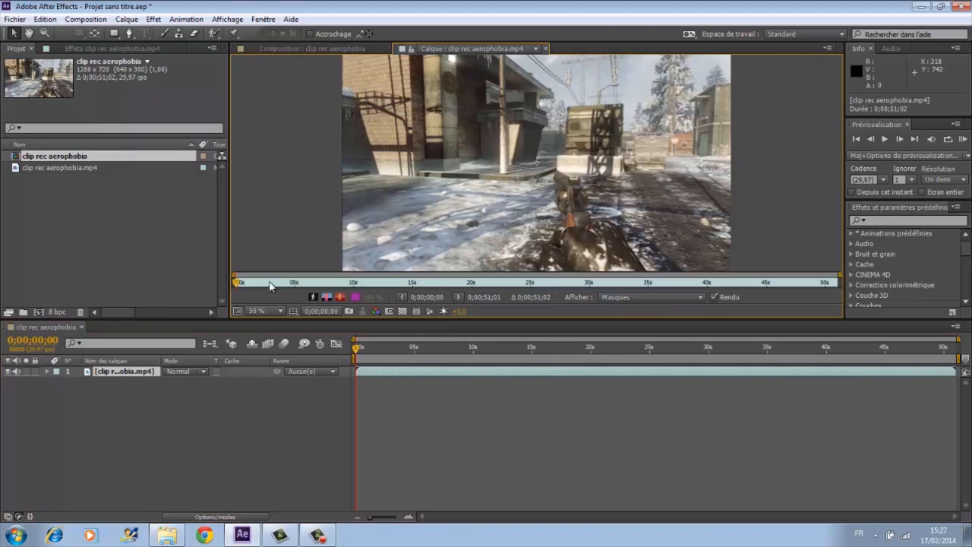
drag(270, 285, 364, 288)
click(402, 297)
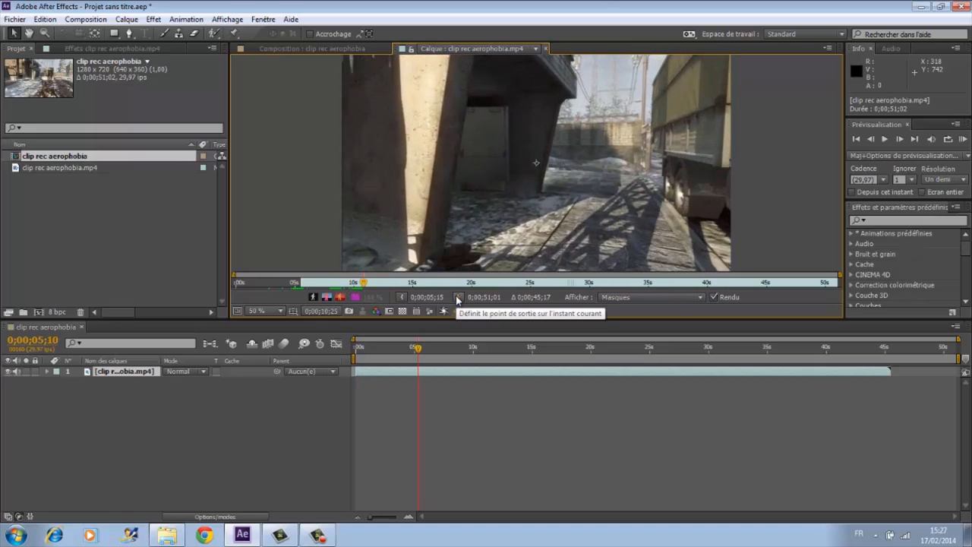
click(458, 299)
click(326, 48)
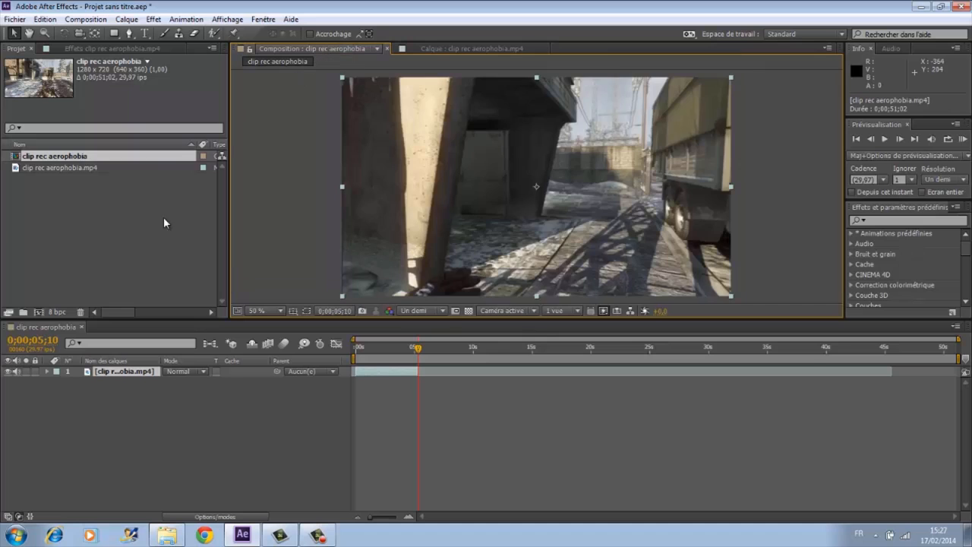
- Set the duration of the clip rec aerophobia composition to 0;00;05;02
right_click(62, 157)
click(79, 162)
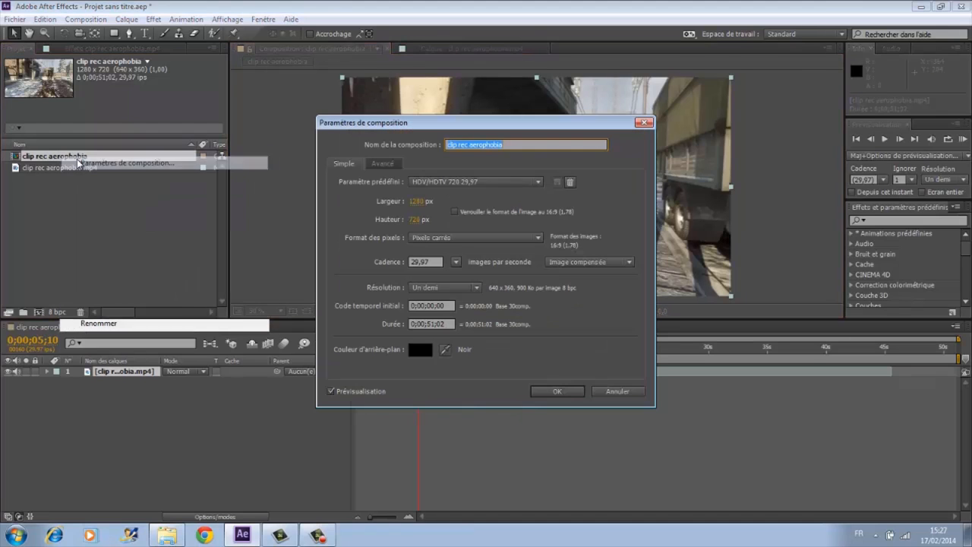
click(433, 323)
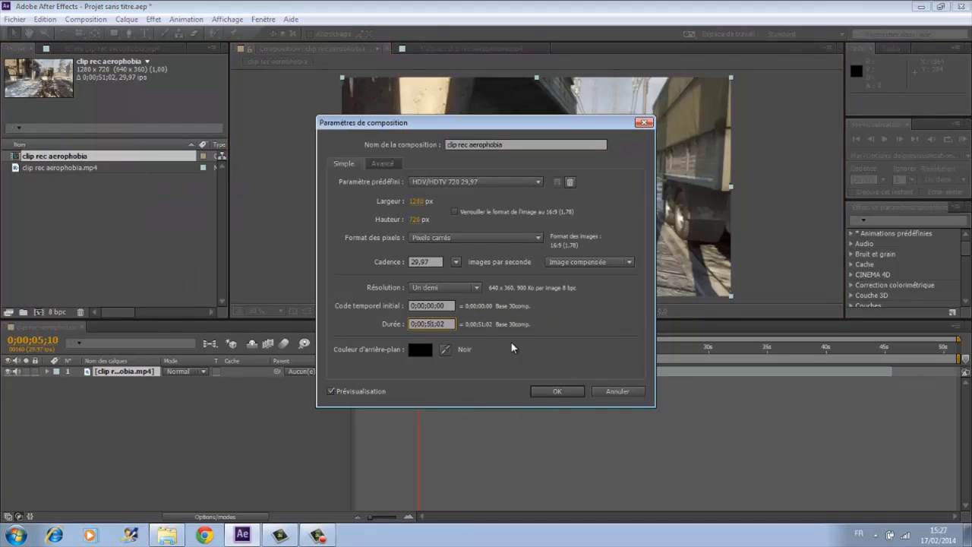
key(BackSpace)
key(Delete)
text(05)
click(549, 389)
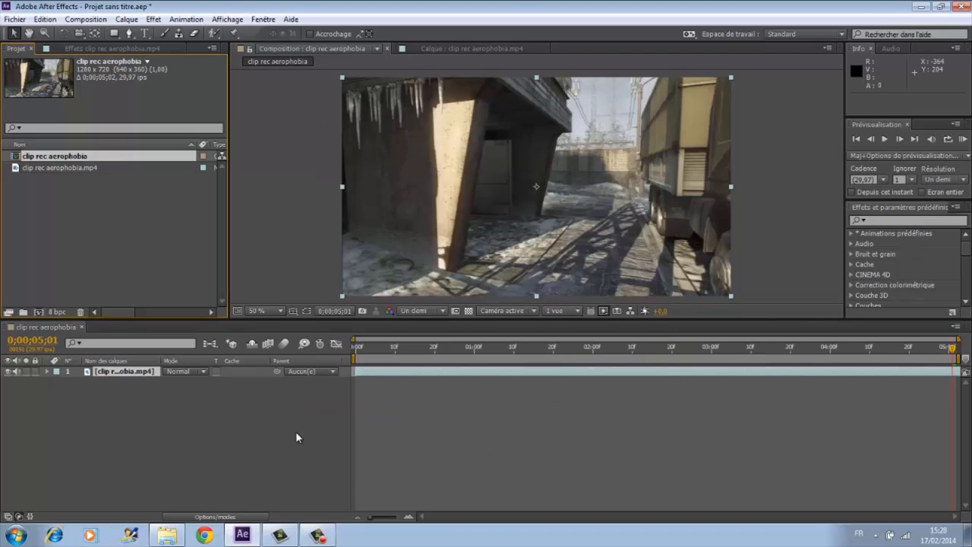
- Return the current time to the start of the composition and create a null object
drag(372, 347, 315, 347)
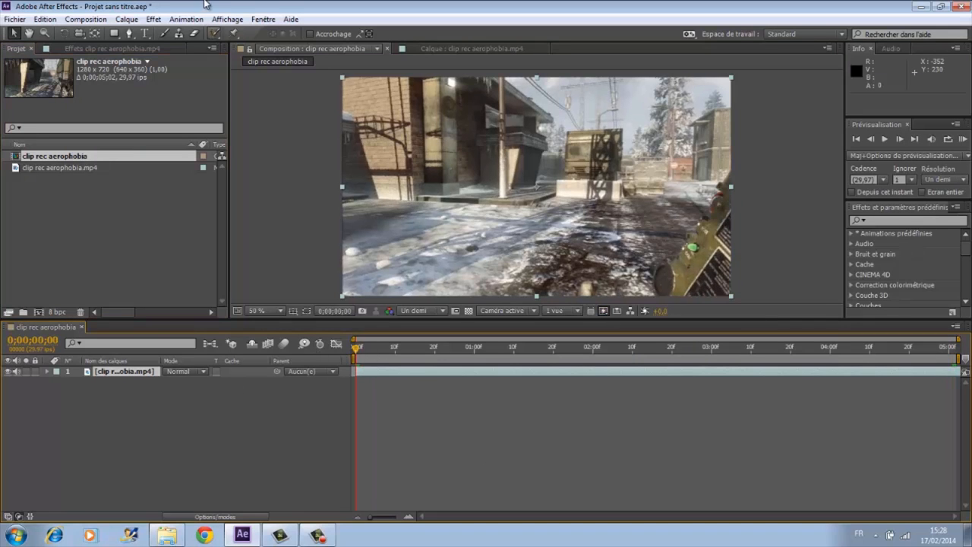
click(126, 19)
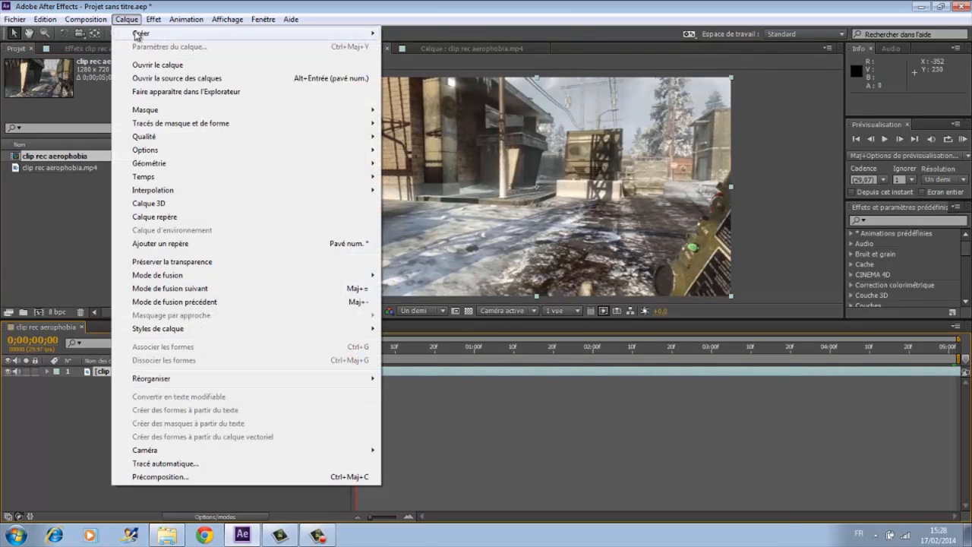
mouse_move(137, 34)
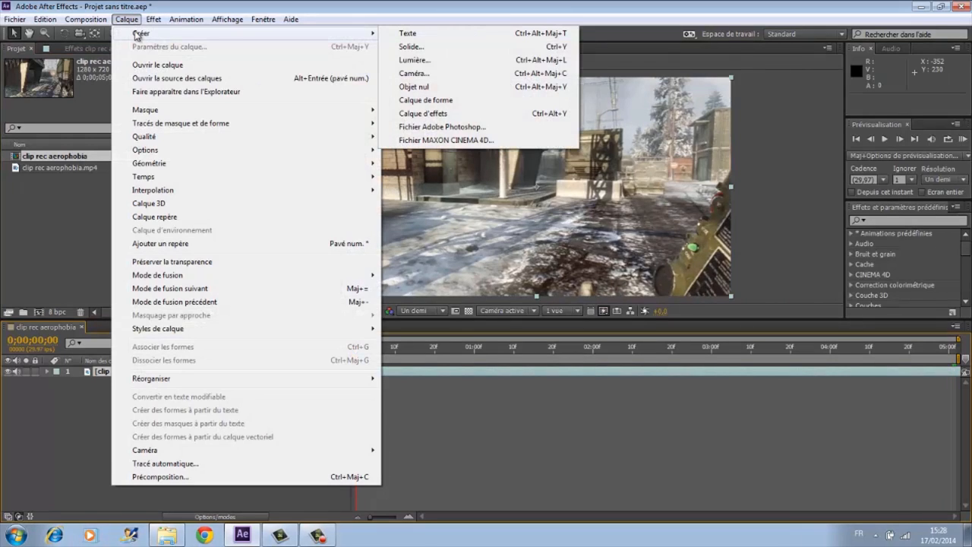
click(415, 88)
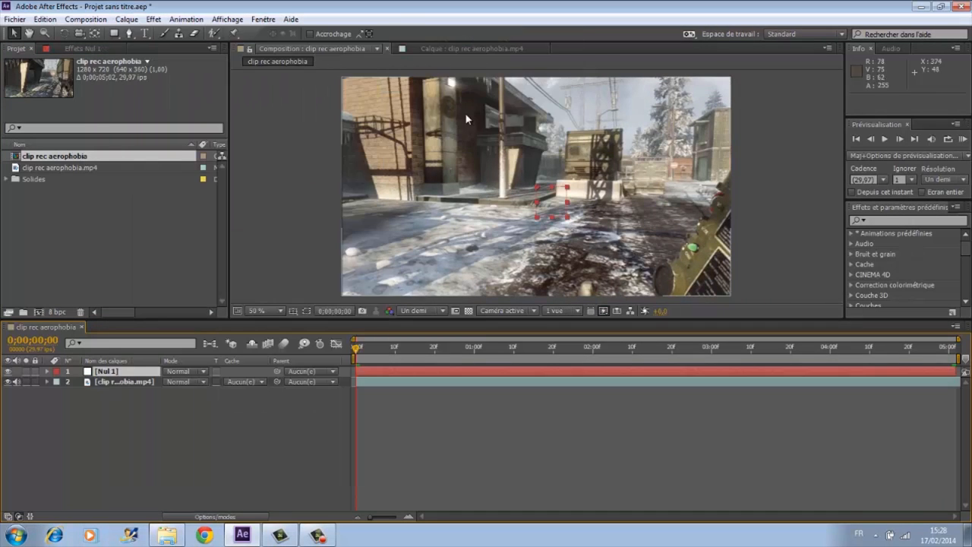
- Rename the null object as Point 1 and duplicate it
right_click(111, 372)
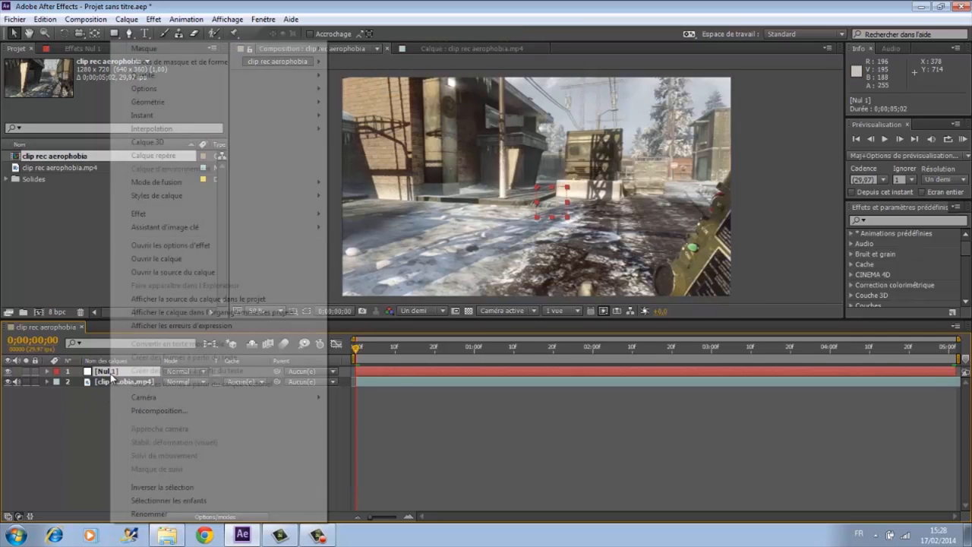
click(149, 514)
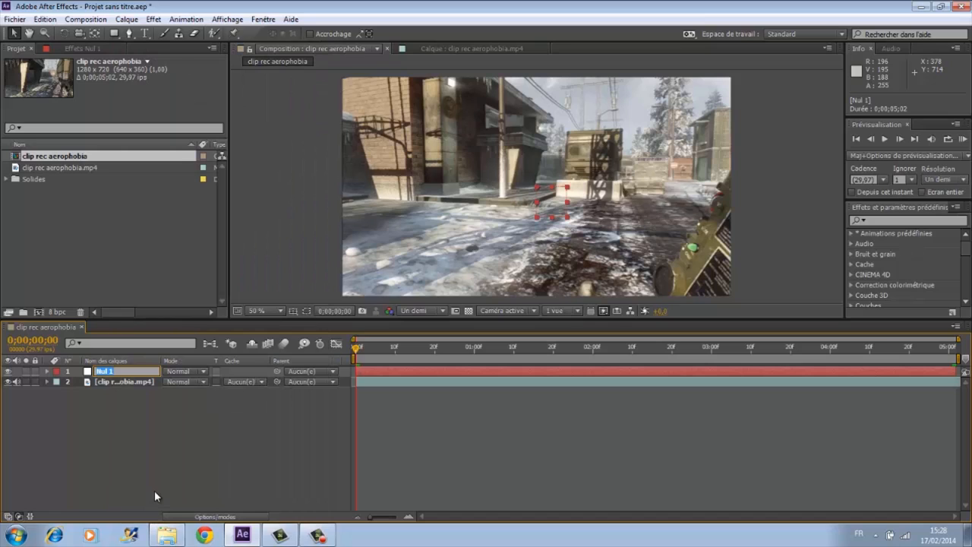
text(Point 1)
click(130, 454)
click(111, 370)
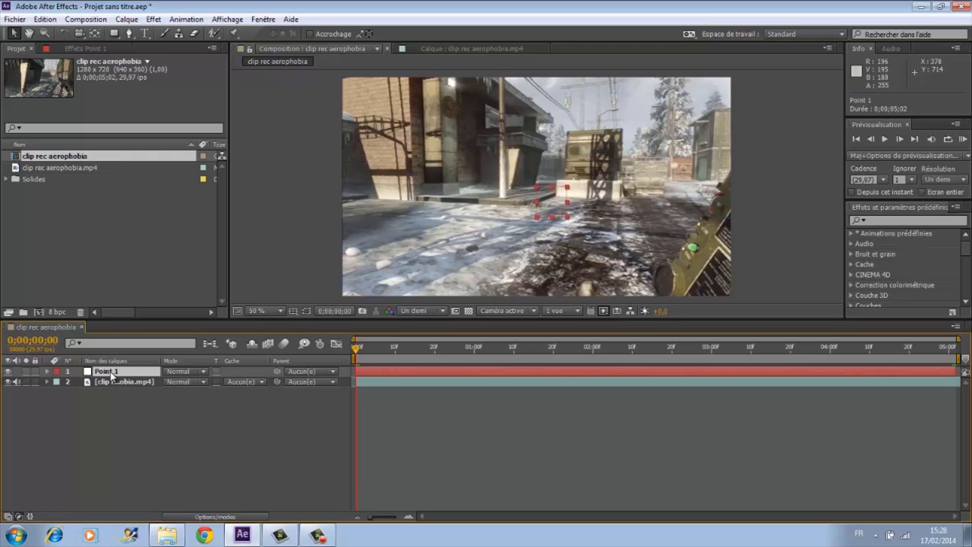
key(ctrl+d)
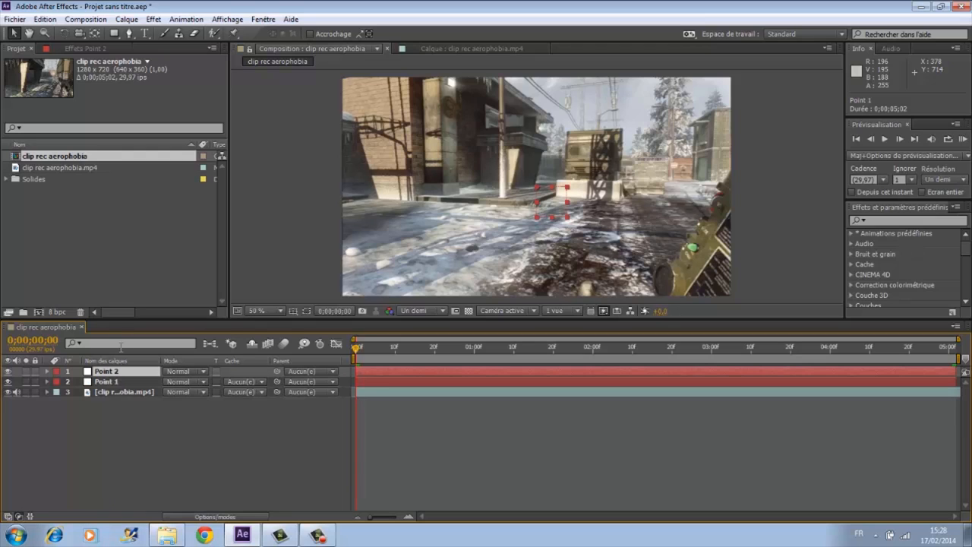
click(115, 377)
click(114, 371)
click(113, 381)
click(114, 373)
click(115, 381)
click(115, 372)
click(114, 381)
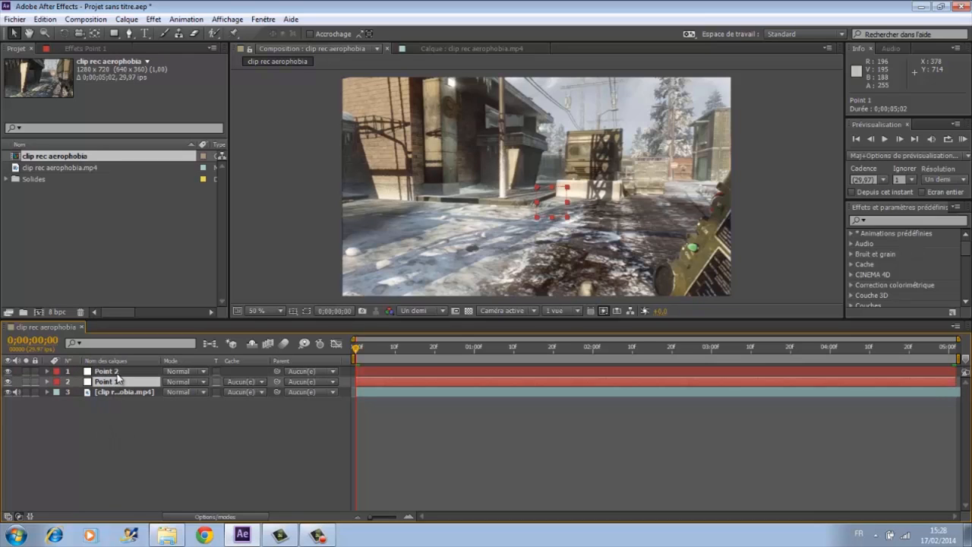
click(115, 372)
- Move the Point 1 null onto the green light of the handheld device, at position 1152, 560
click(108, 382)
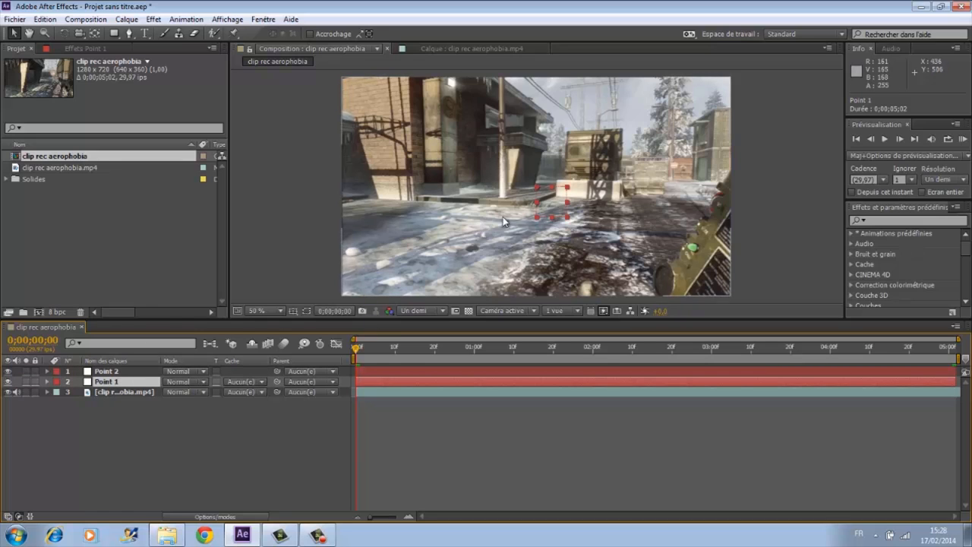
drag(561, 215, 707, 263)
scroll(707, 263, up, 4)
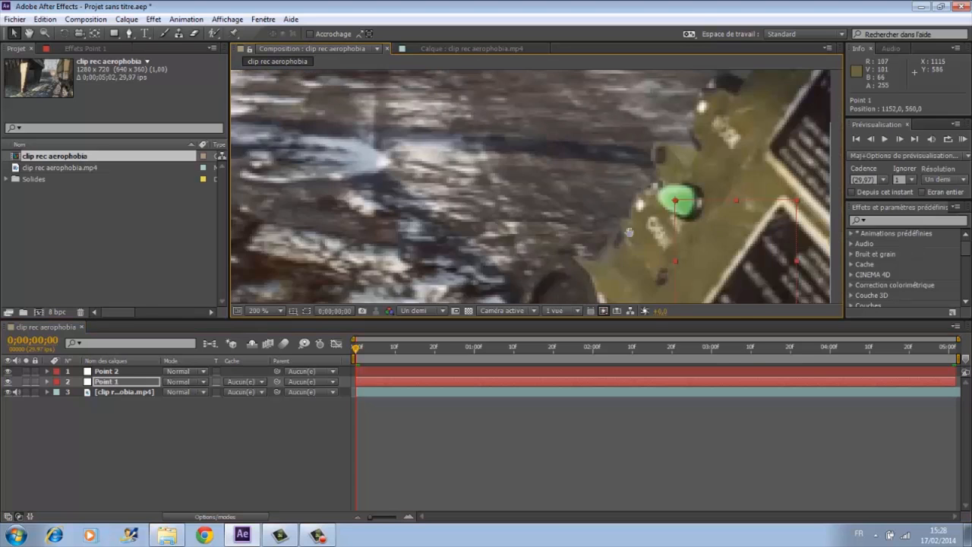
drag(637, 231, 509, 217)
scroll(531, 194, up, 1)
scroll(530, 195, down, 1)
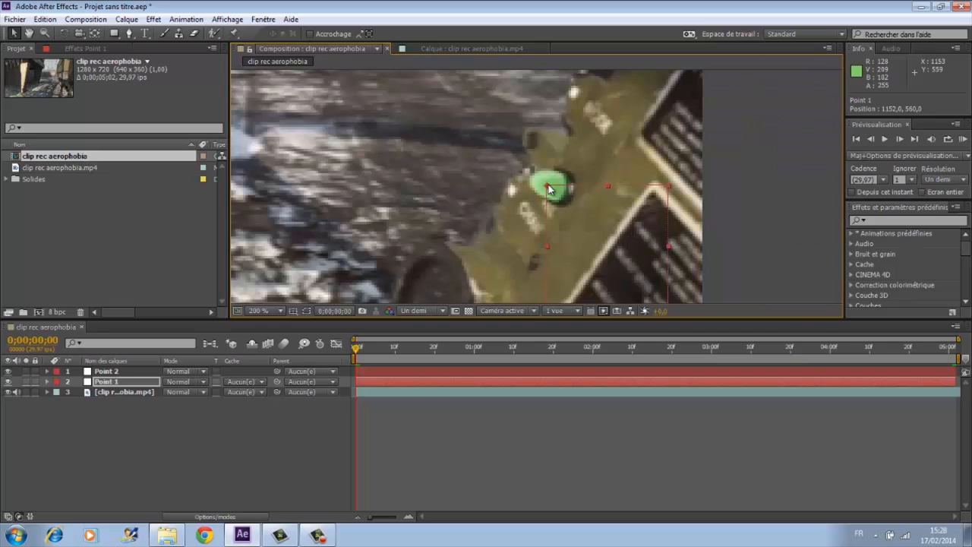
scroll(531, 196, down, 5)
scroll(501, 218, up, 2)
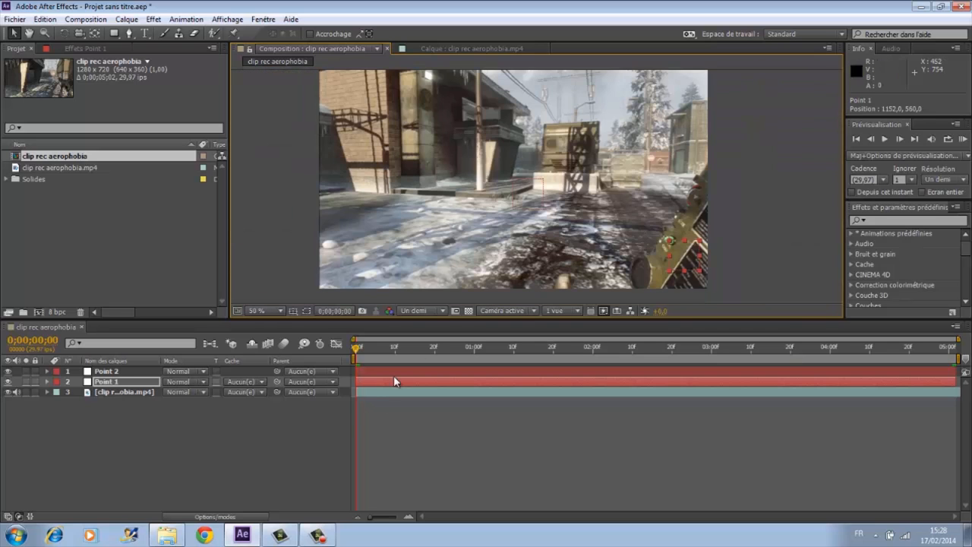
- Move the Point 2 null onto the corner of the building's balcony, at position 588, 161.5
click(363, 371)
scroll(534, 202, up, 4)
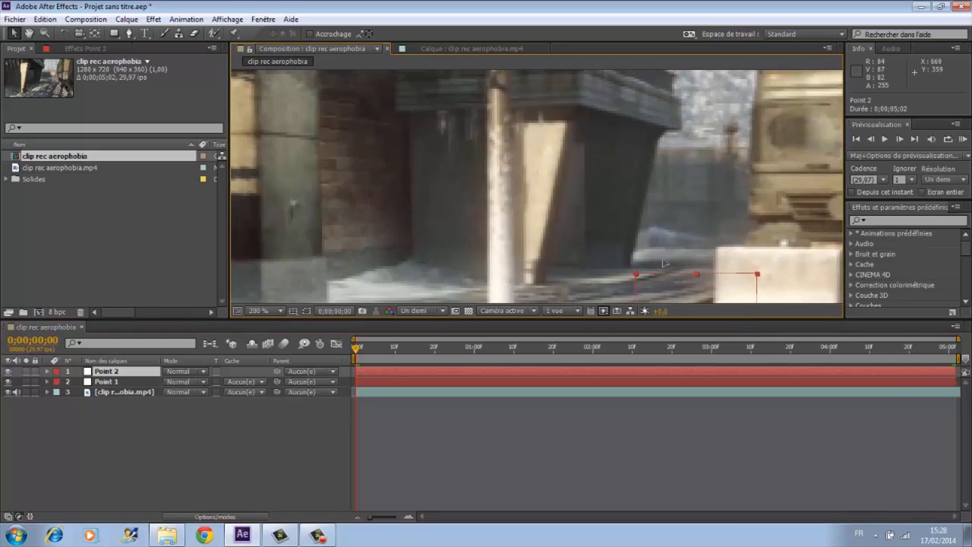
drag(669, 282, 603, 94)
drag(584, 166, 498, 274)
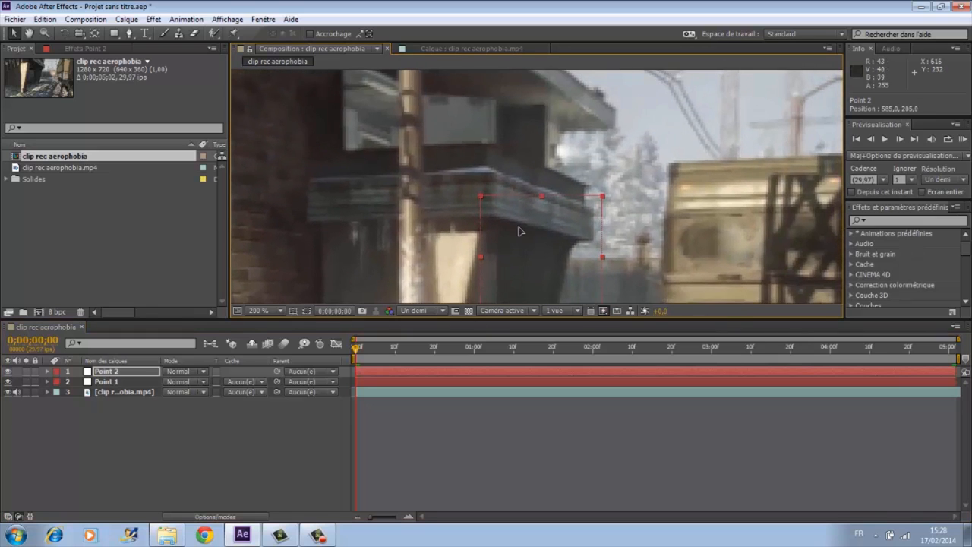
drag(520, 231, 523, 178)
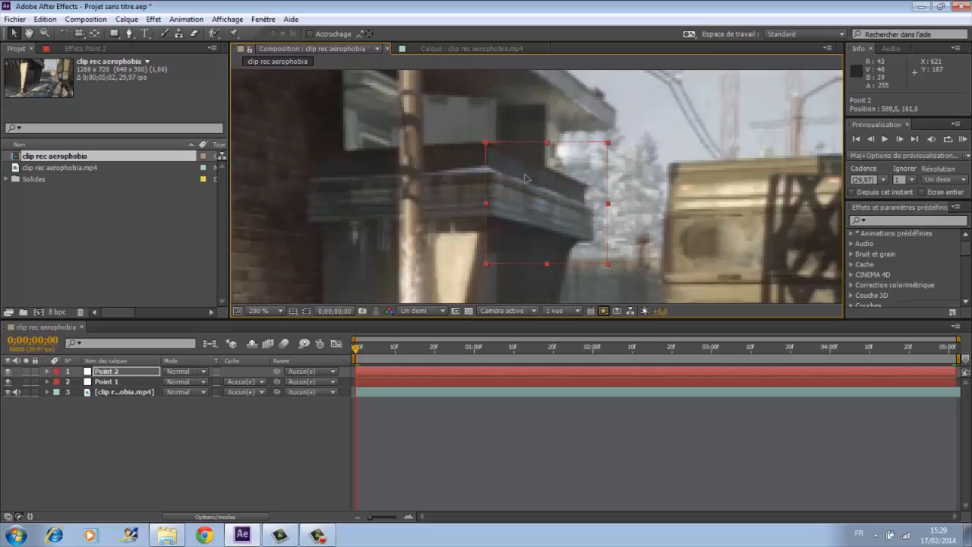
scroll(522, 175, up, 2)
scroll(481, 174, down, 4)
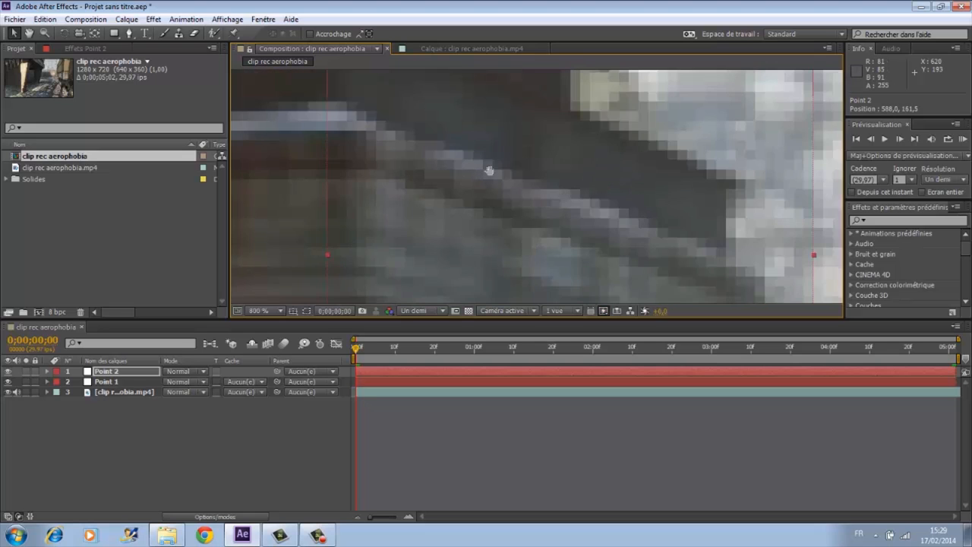
scroll(573, 259, down, 2)
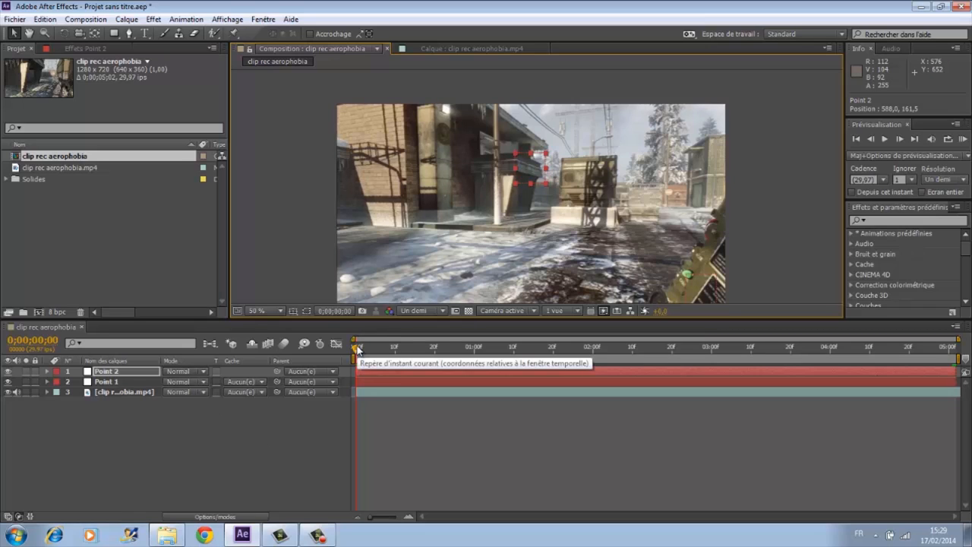
- Enable Position keyframing for both Point 1 and Point 2 at the first frame, 0;00;00;00
click(357, 347)
click(367, 380)
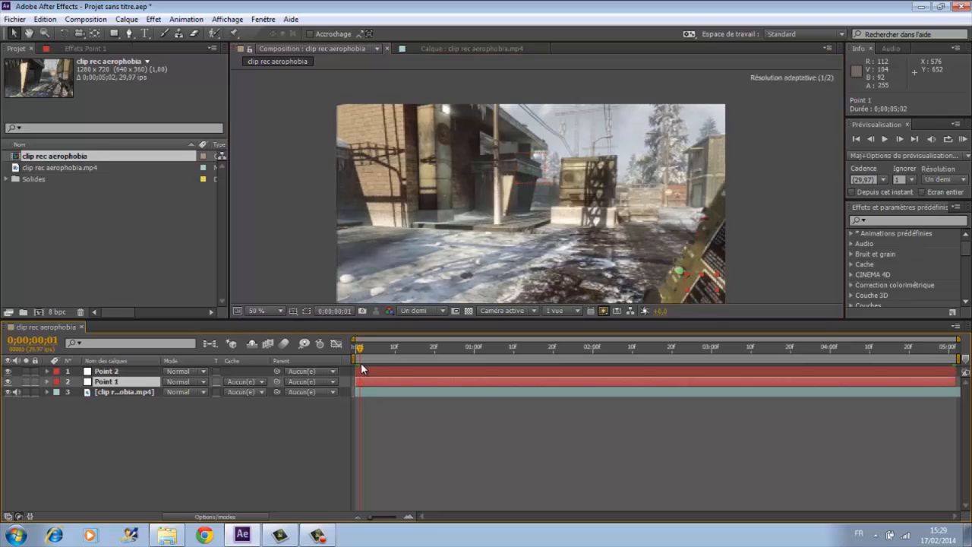
key(Home)
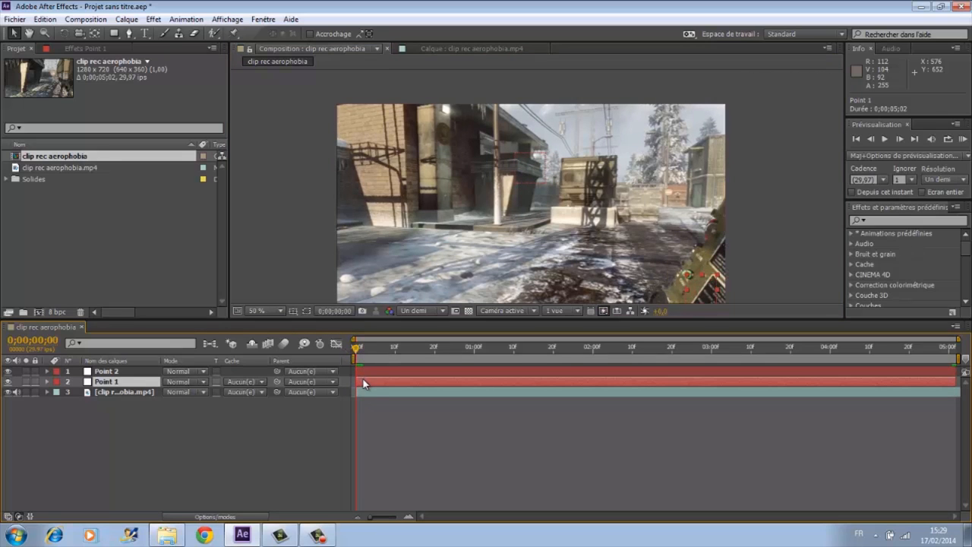
ctrl+click(127, 372)
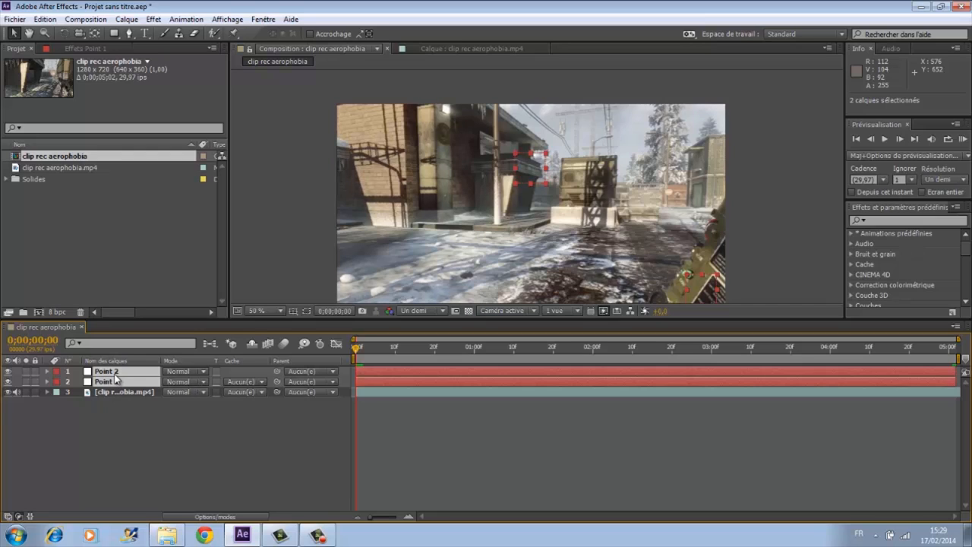
key(p)
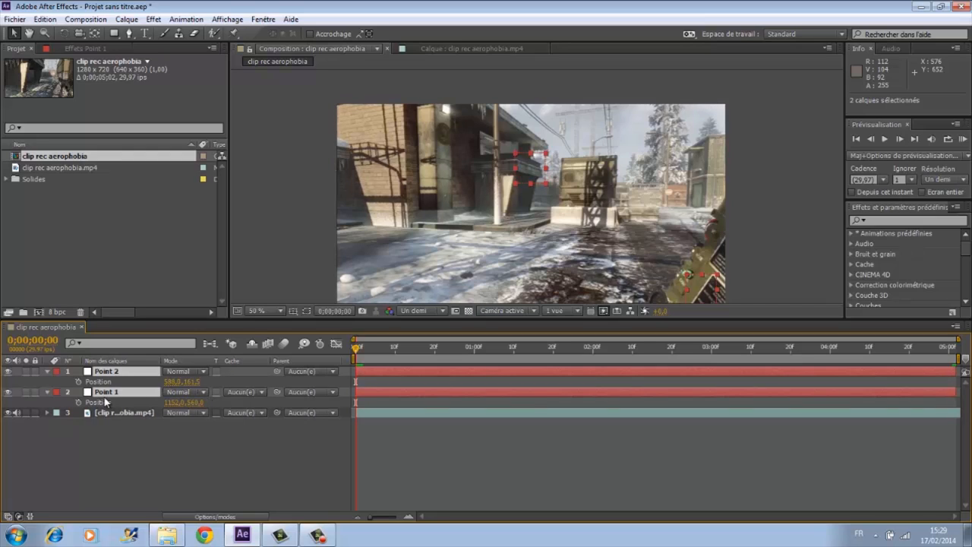
click(79, 382)
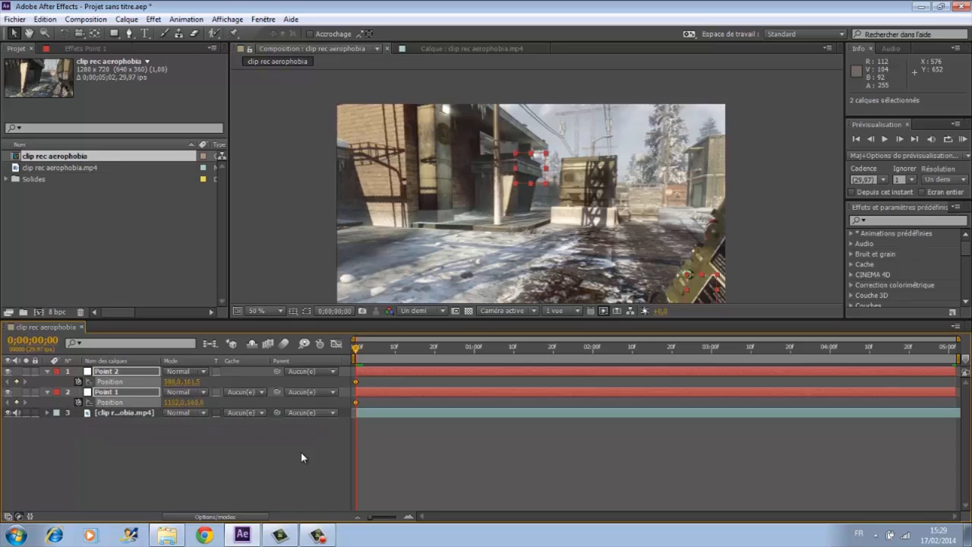
- Select the Point 1 layer and set the composition's preview resolution to Intégrale for a sharp close-up of the device's green light
click(162, 447)
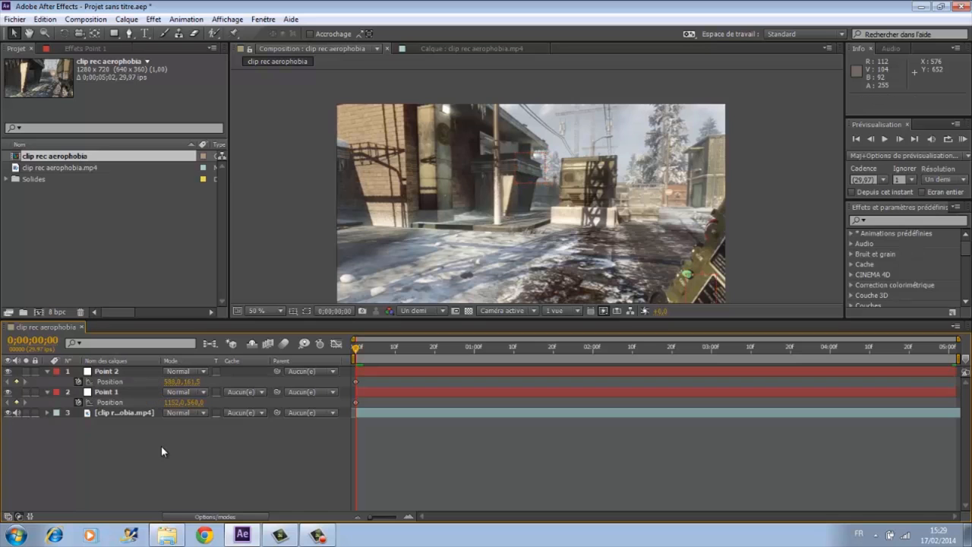
scroll(341, 249, up, 1)
drag(394, 216, 401, 188)
scroll(395, 203, down, 1)
scroll(407, 201, down, 1)
scroll(407, 200, up, 1)
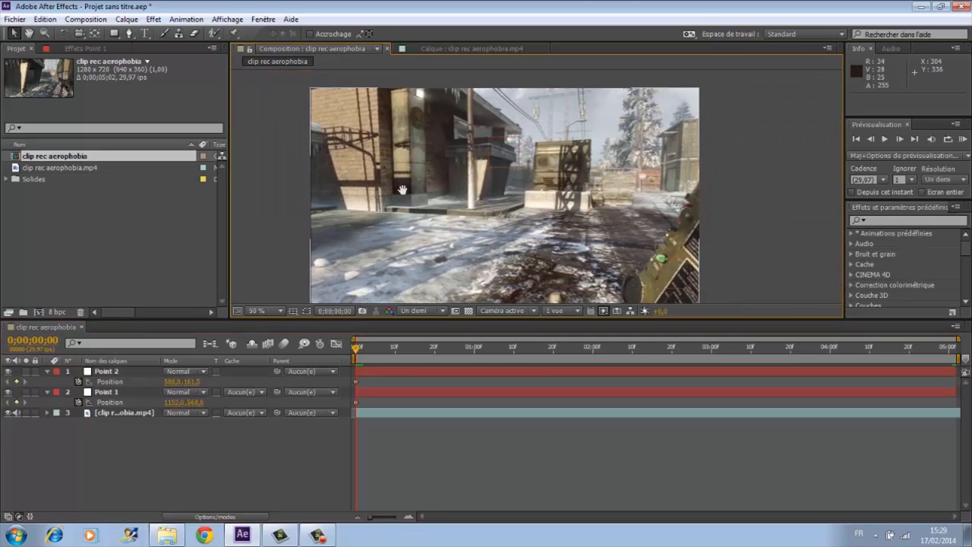
click(114, 395)
drag(377, 517, 379, 518)
scroll(482, 133, up, 2)
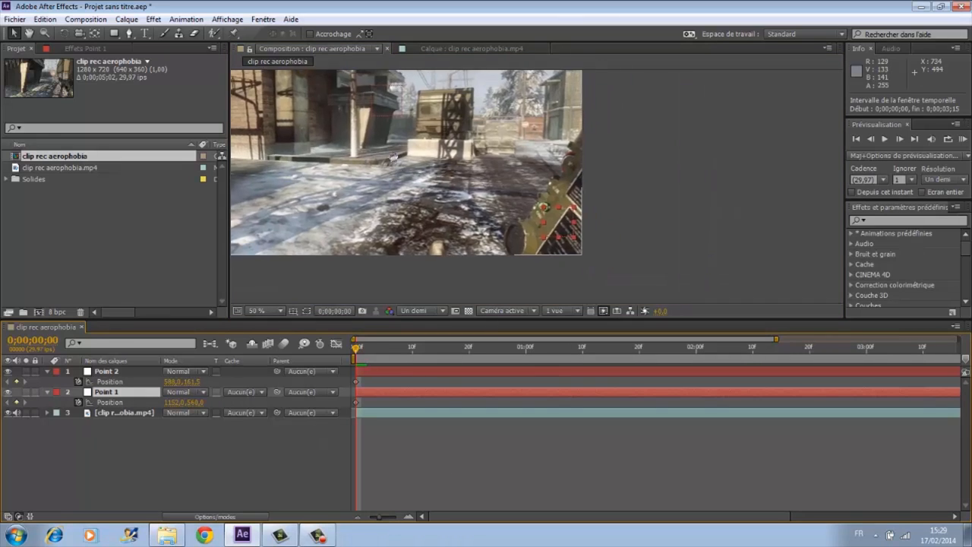
drag(436, 247, 545, 307)
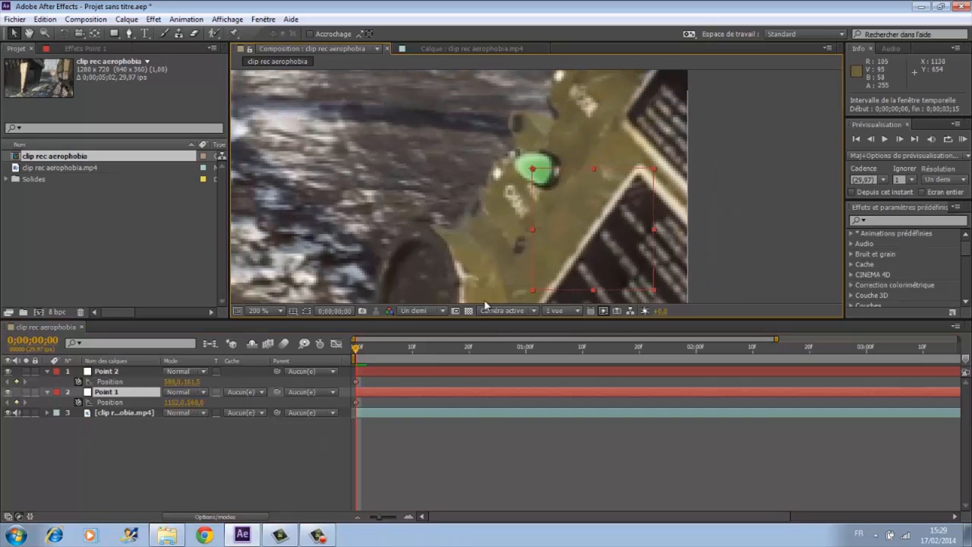
click(431, 310)
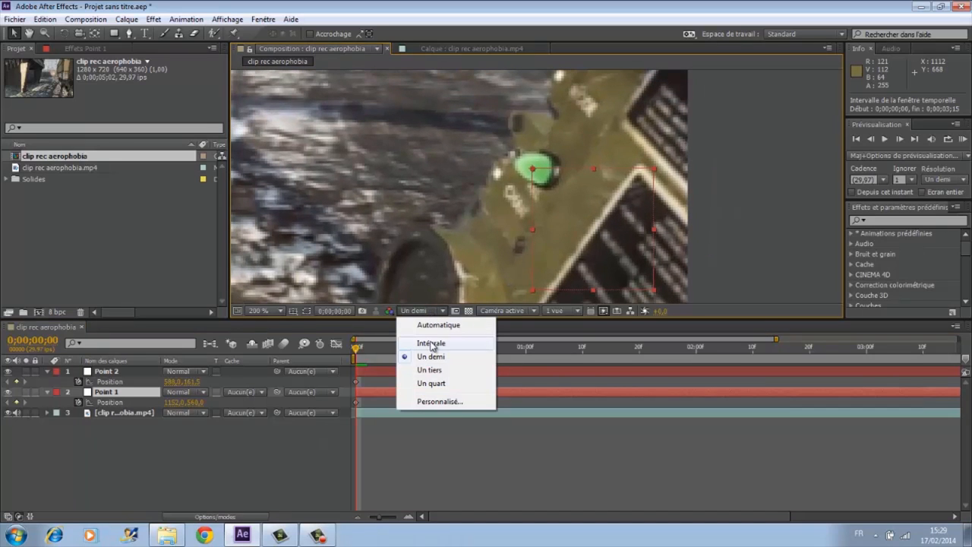
click(432, 343)
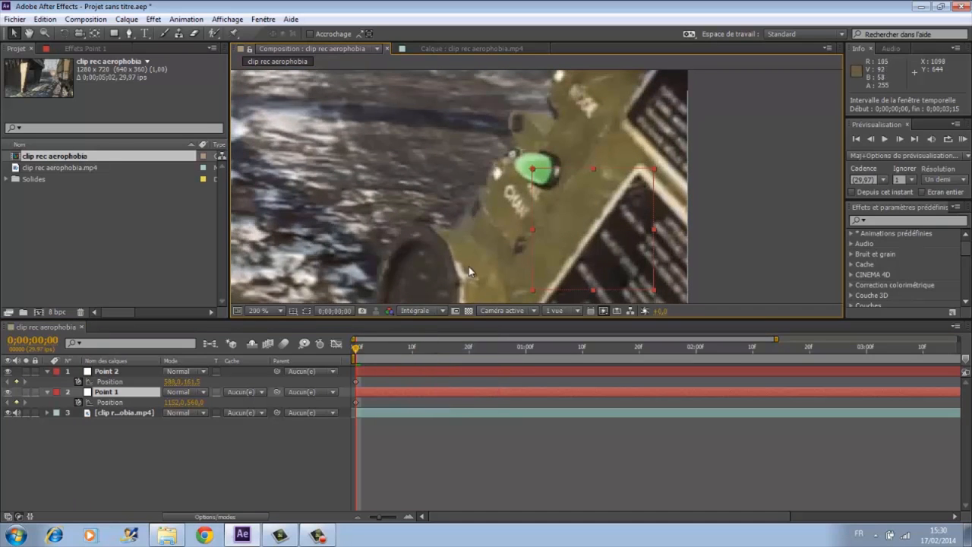
- At 0;00;02;08, move Point 1 onto the device's green light at position 688, 292
drag(355, 351, 372, 351)
scroll(393, 241, down, 2)
scroll(415, 227, down, 1)
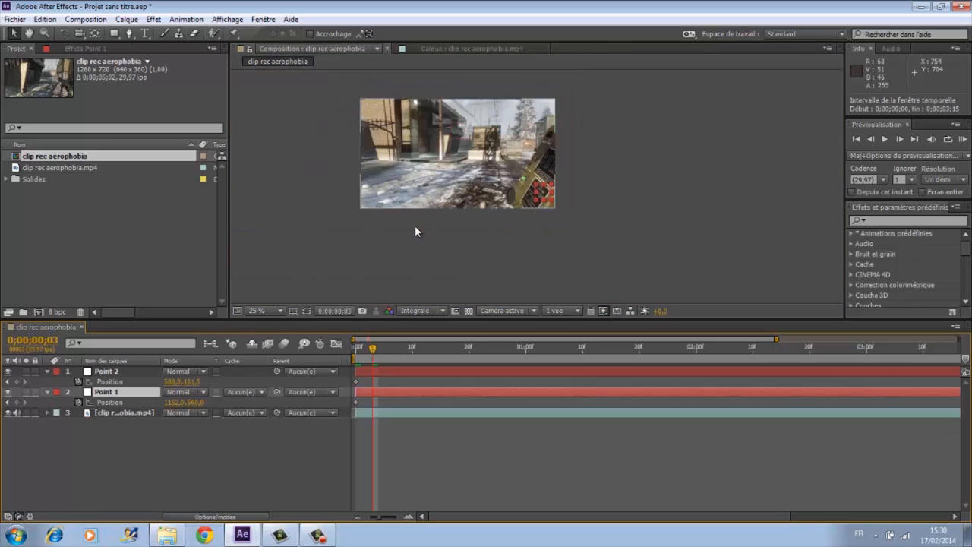
drag(371, 356, 742, 351)
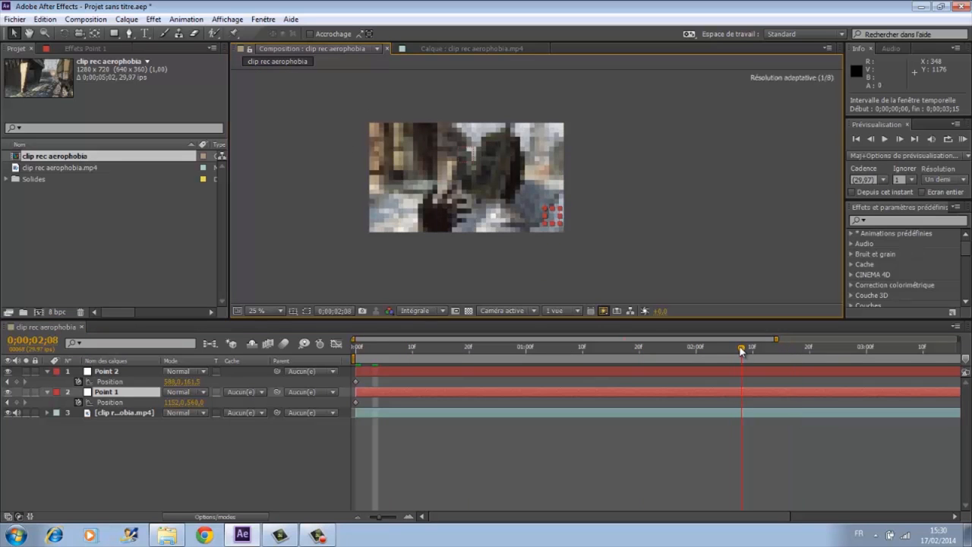
scroll(536, 185, up, 1)
drag(568, 244, 429, 163)
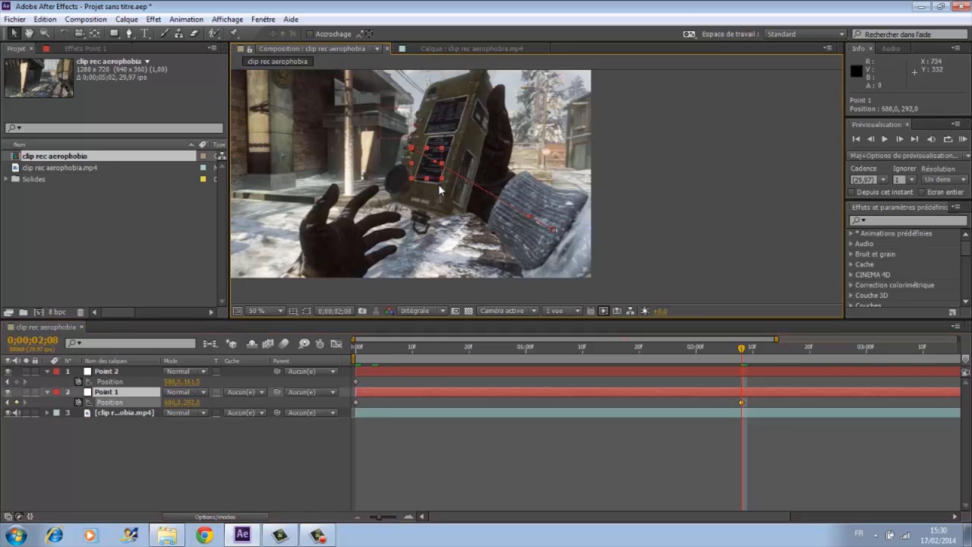
- Reposition Point 1 on the green light at 0;00;01;02, at about 801, 315, and at 0;00;00;16
scroll(471, 246, up, 2)
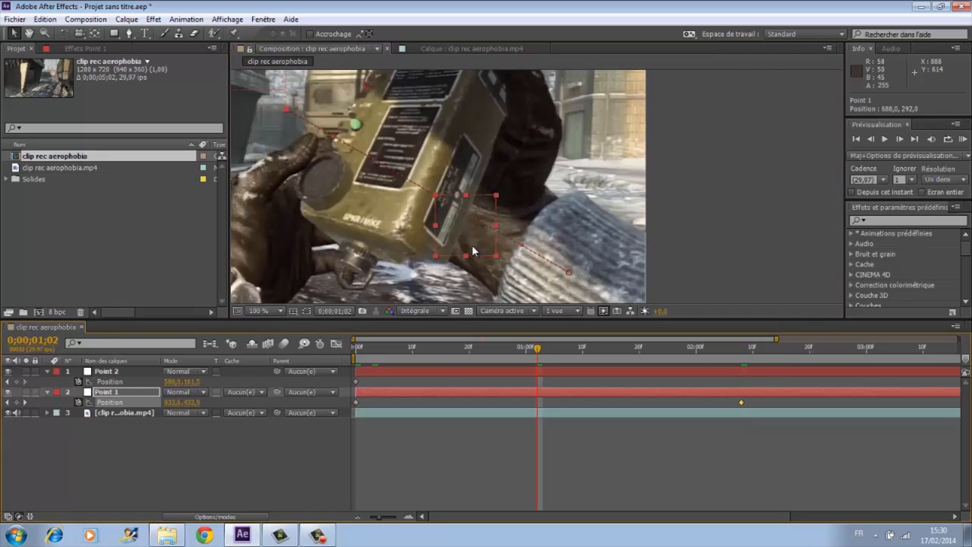
drag(456, 243, 377, 168)
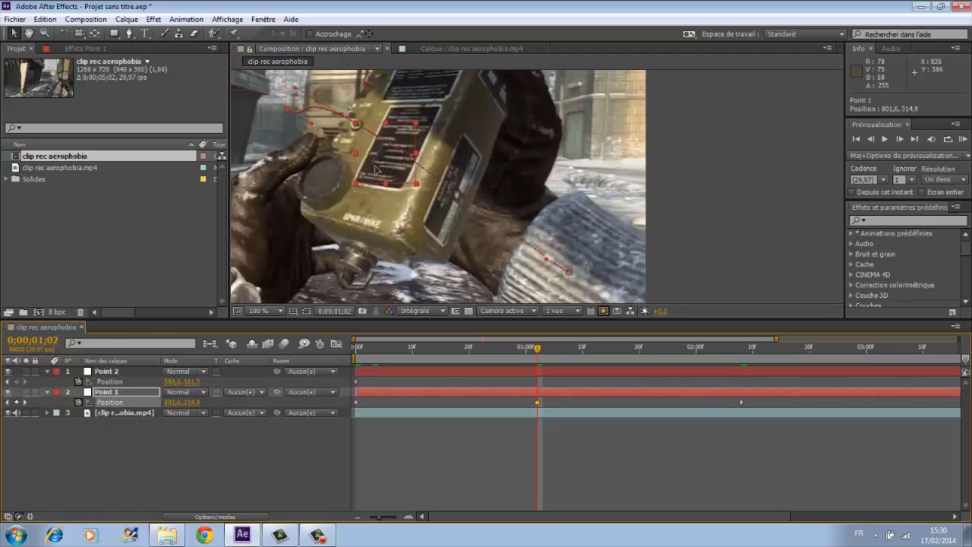
click(447, 347)
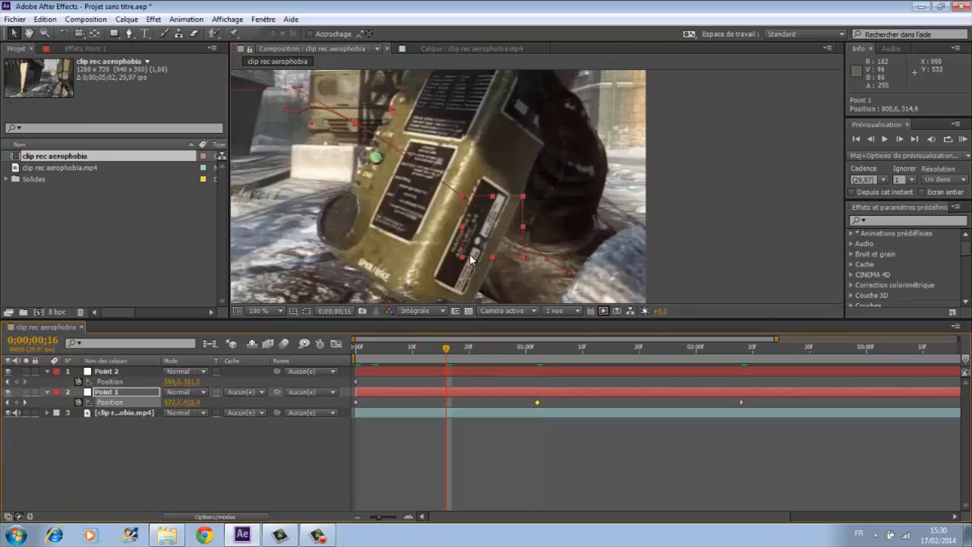
mouse_move(471, 260)
mouse_down()
mouse_move(410, 191)
mouse_move(391, 214)
mouse_move(403, 210)
mouse_move(479, 248)
mouse_up()
- Align Point 1 with the green light at 0;00;00;08, position 953.5, 456.9, and at 0;00;00;25, about 799, 323
click(402, 347)
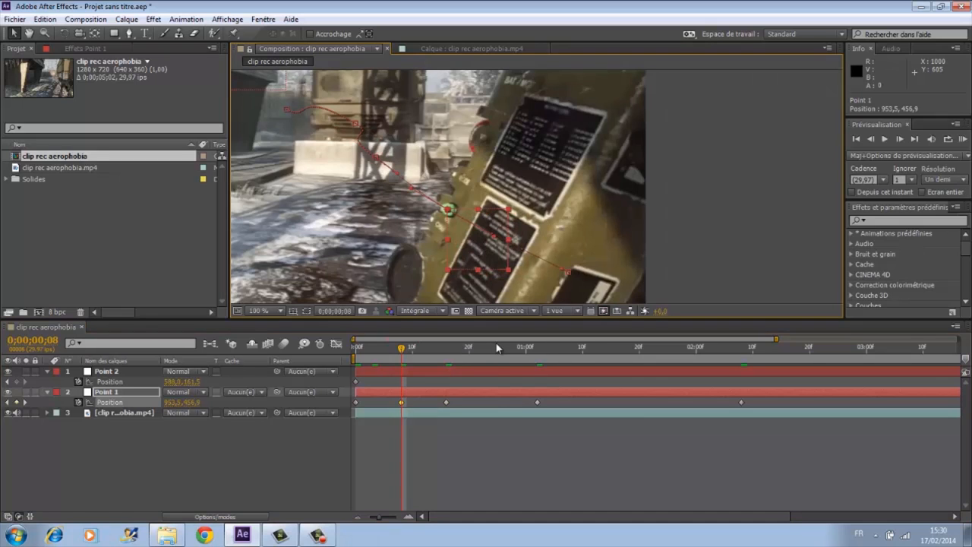
click(498, 347)
drag(375, 189, 364, 180)
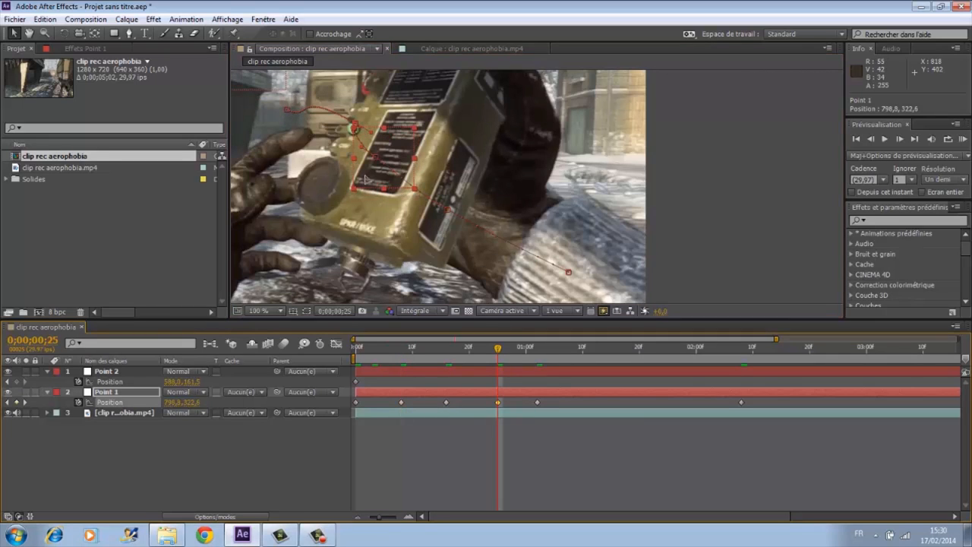
- Place Point 1 on the green light at 0;00;01;22 (846.8, 422.5), 0;00;01;12 and 0;00;02;00 (747.4, 303.1)
drag(600, 348, 651, 348)
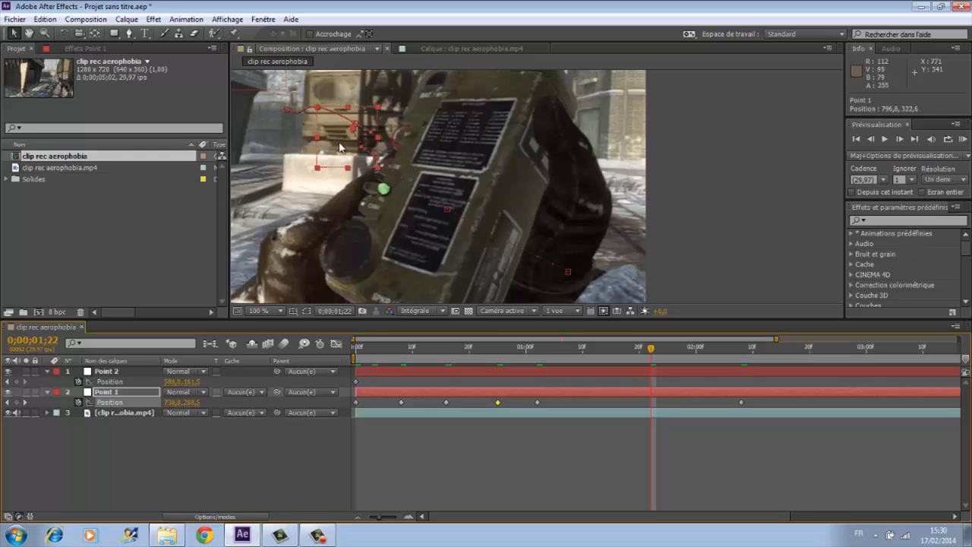
drag(379, 175, 445, 257)
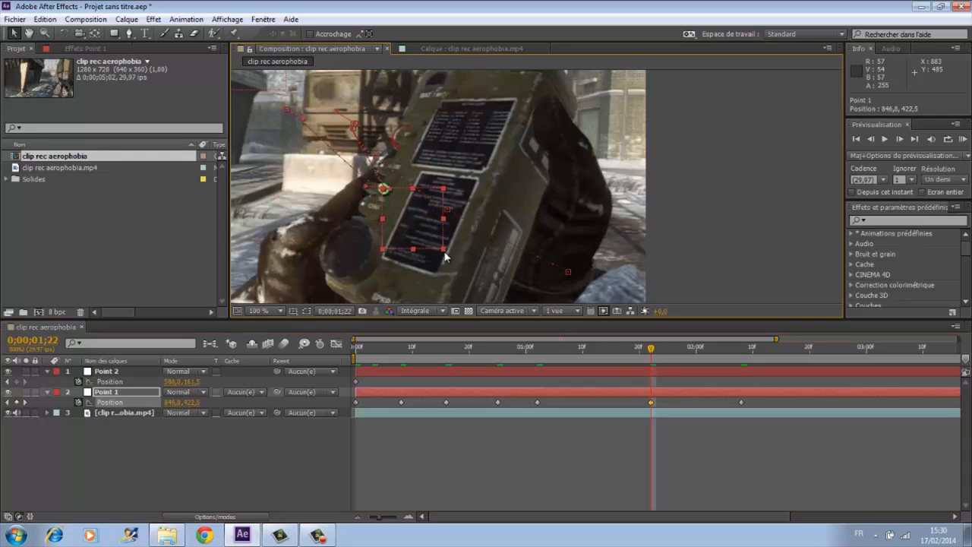
click(593, 348)
drag(406, 202, 342, 158)
click(694, 347)
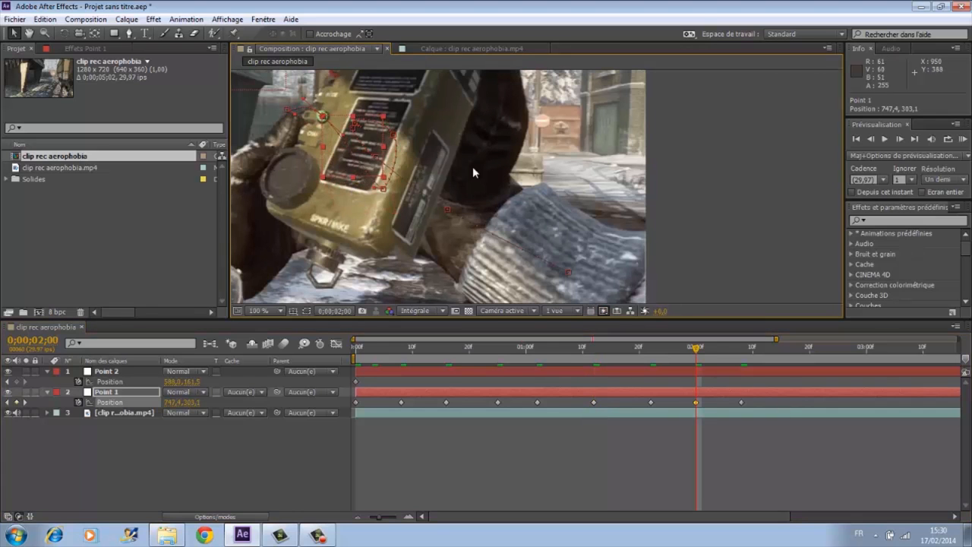
- Deselect Point 1 and scrub back to the first frame to check how it follows the green light
scroll(472, 166, down, 2)
drag(544, 217, 547, 217)
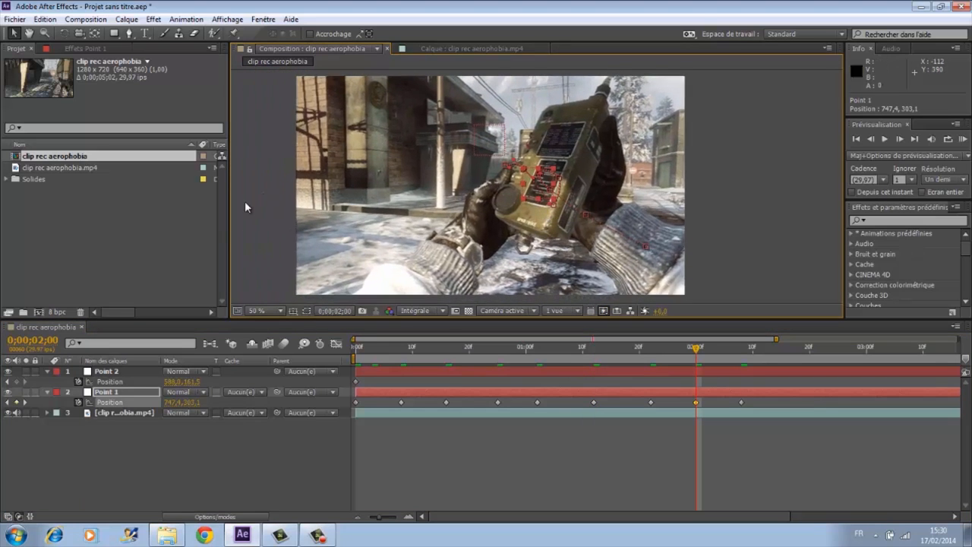
click(275, 195)
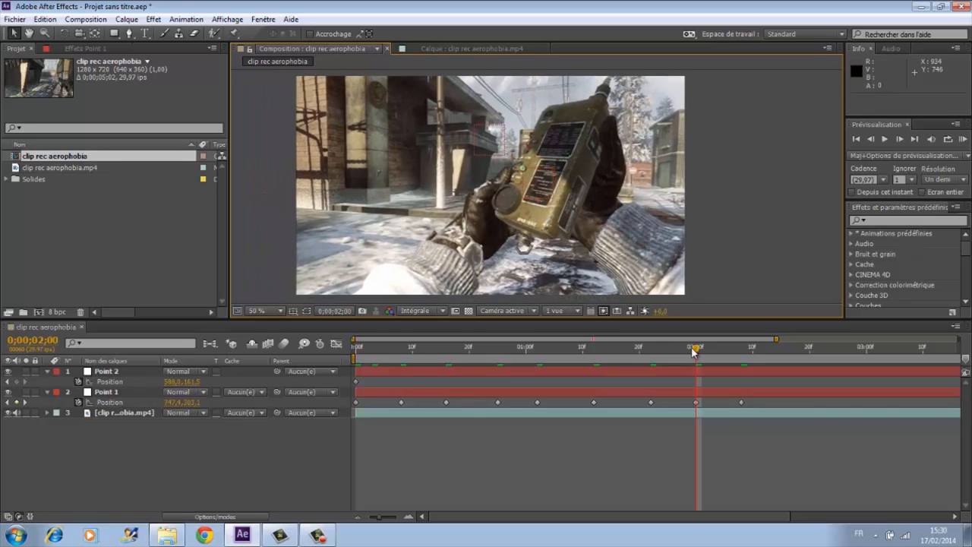
drag(692, 351, 555, 349)
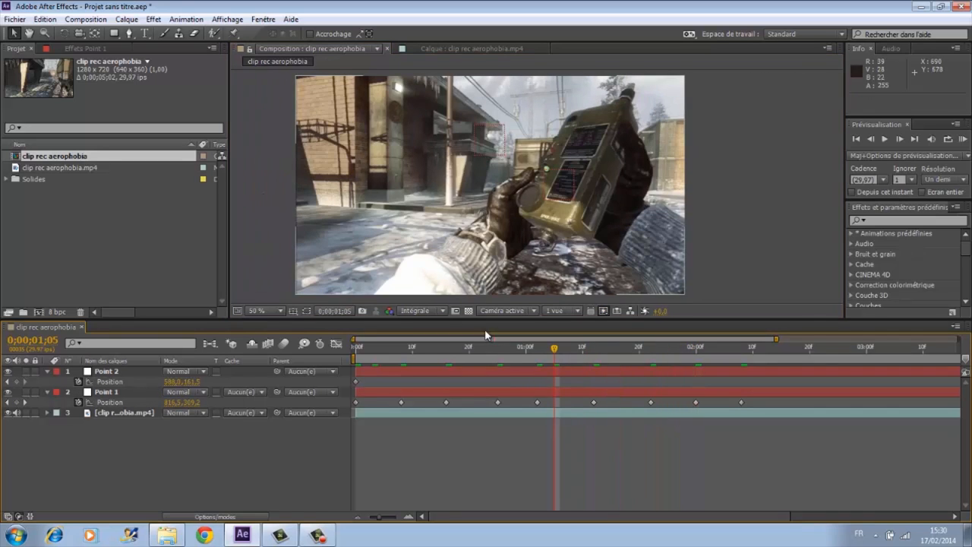
drag(459, 345, 308, 349)
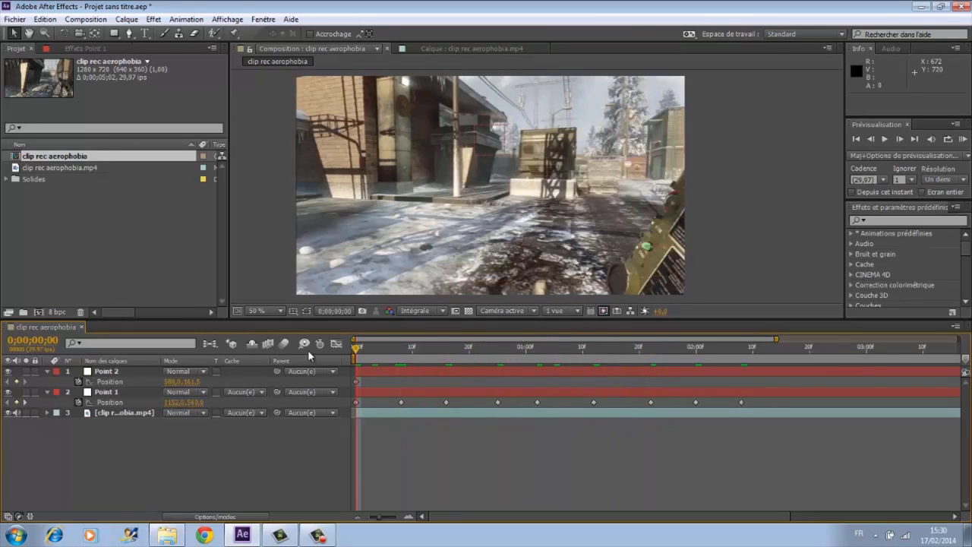
- Move Point 2 onto the balcony corner at 0;00;02;08, position 575, 145, and at 0;00;01;02, position 574.4, 188.7
click(375, 373)
drag(406, 351, 740, 358)
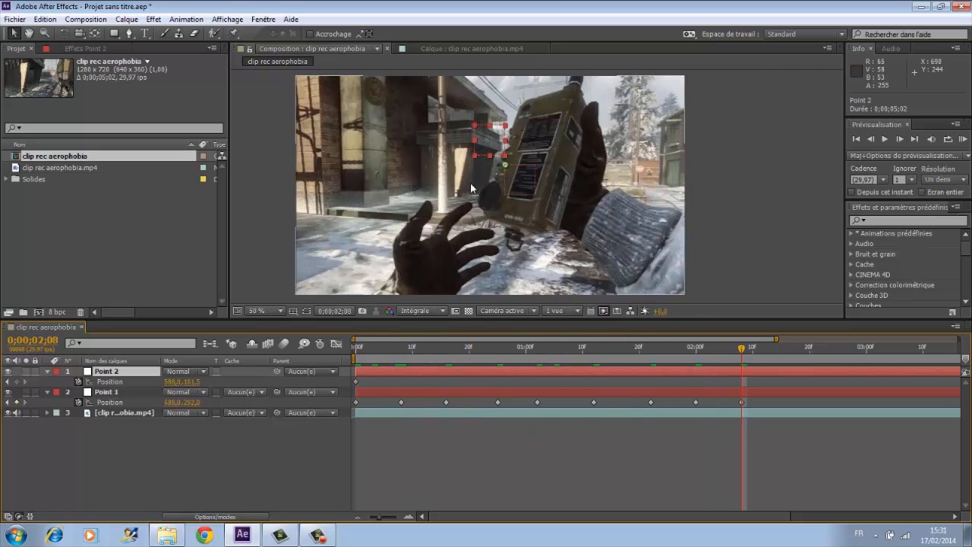
scroll(471, 187, up, 4)
drag(504, 231, 494, 220)
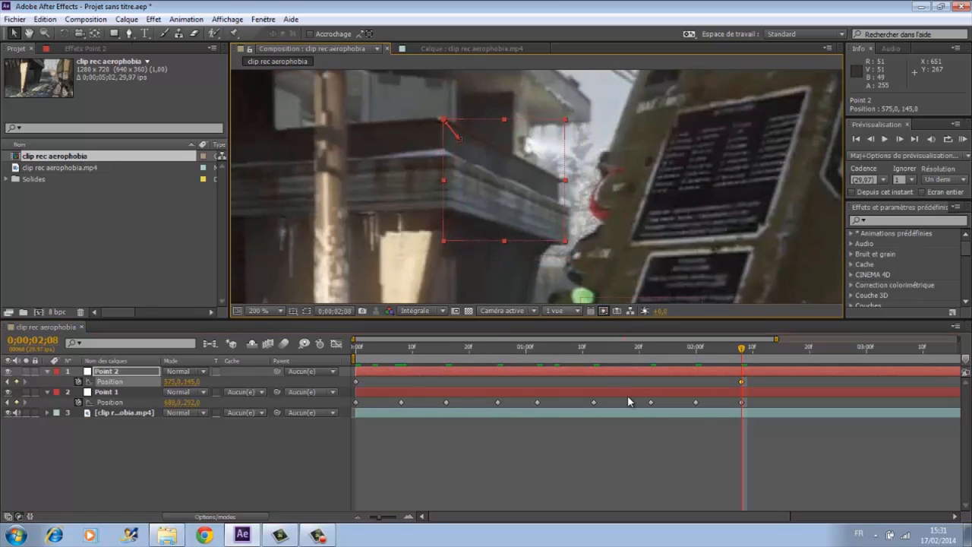
click(537, 347)
drag(521, 266, 474, 249)
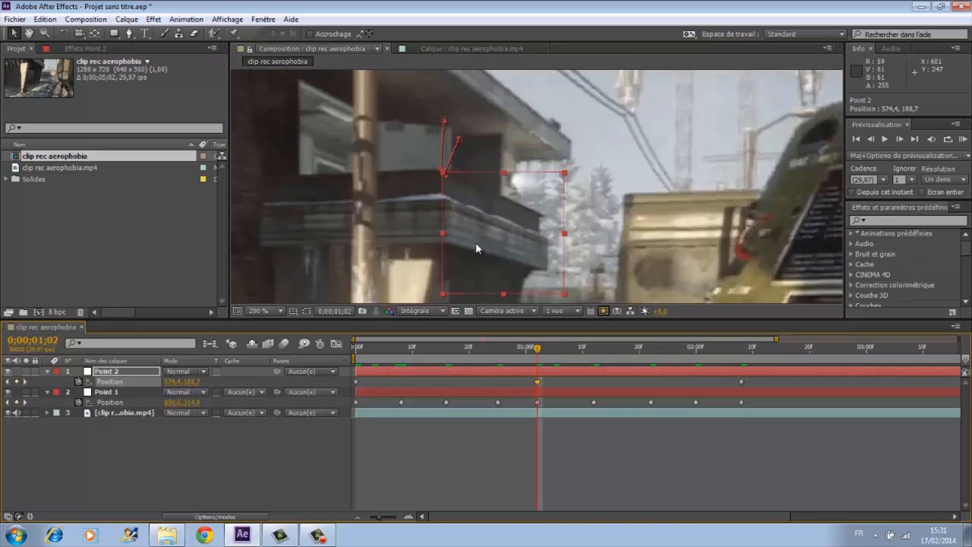
- Realign Point 2 with the balcony corner at 0;00;01;20 (559, 174.4), 0;00;01;12 (565.8, 187) and 0;00;02;00
click(446, 348)
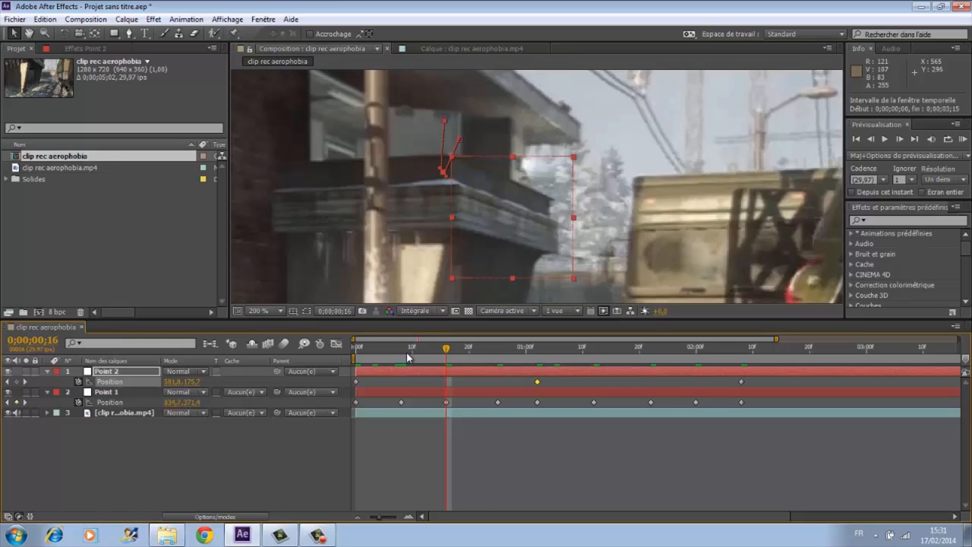
drag(408, 357, 623, 344)
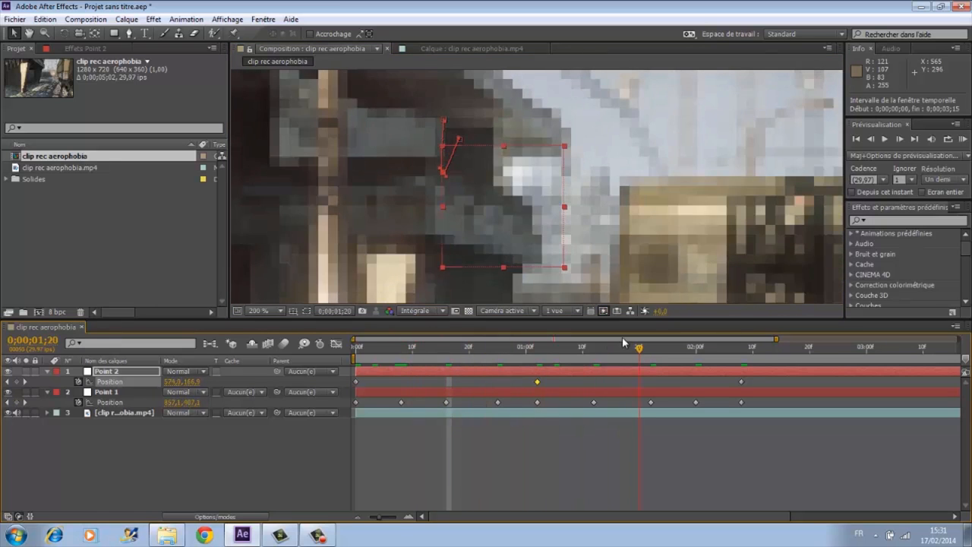
drag(491, 196, 473, 207)
drag(649, 353, 587, 342)
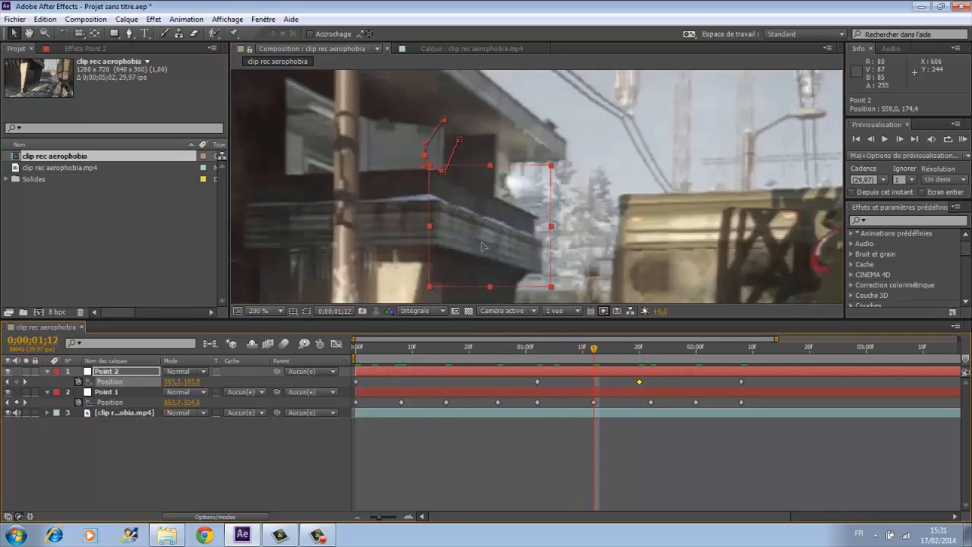
drag(511, 252, 513, 258)
click(698, 353)
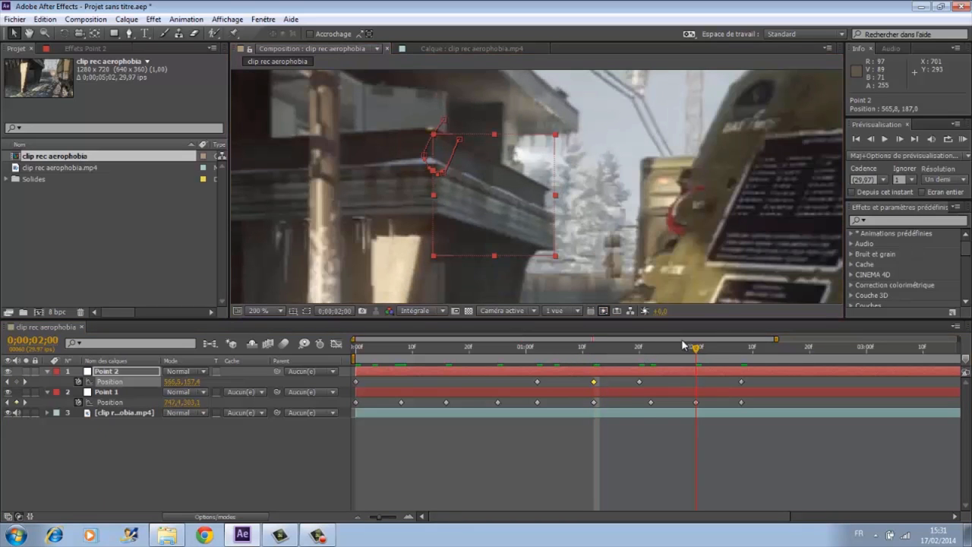
drag(465, 206, 439, 222)
scroll(486, 214, down, 3)
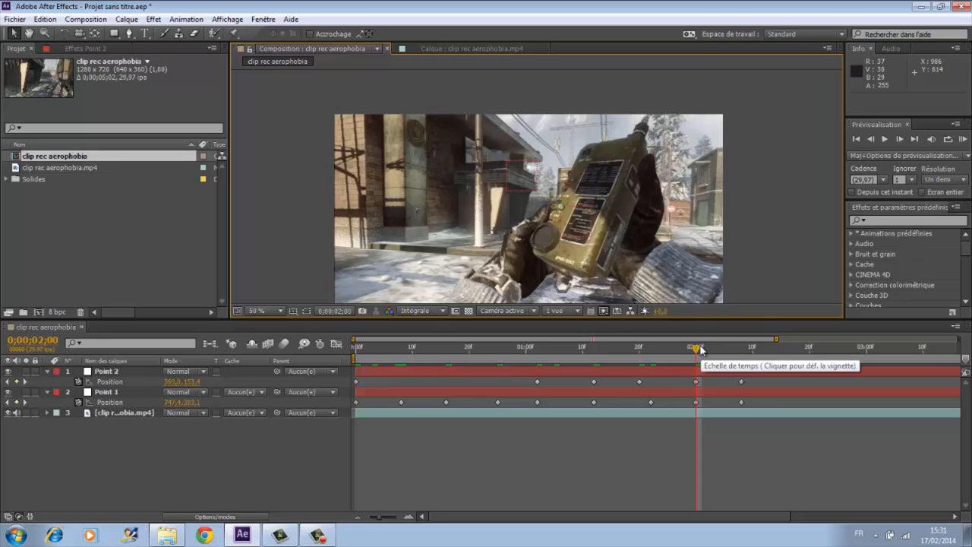
- Return to the first frame and create a black 1280 x 720 px solid named Laser
drag(700, 349, 355, 351)
scroll(452, 211, down, 2)
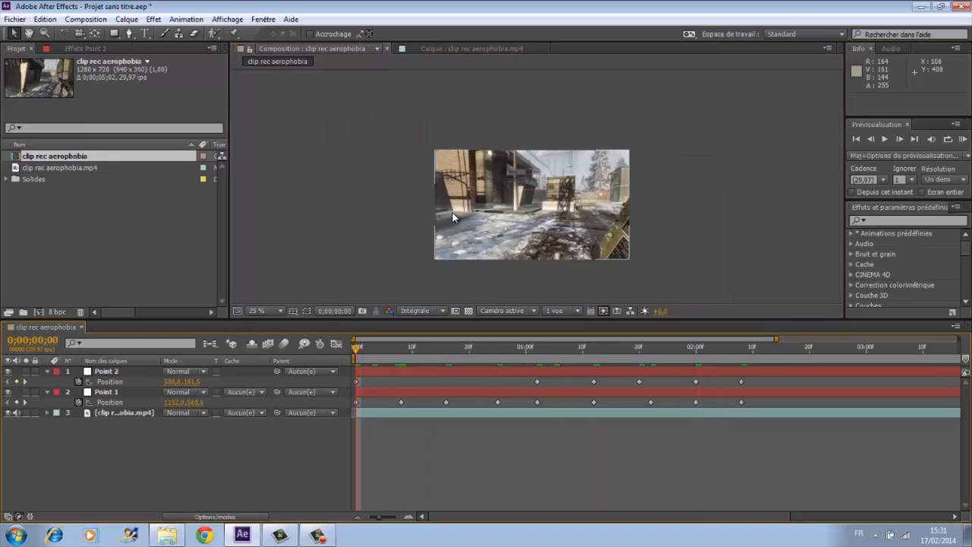
scroll(437, 199, up, 2)
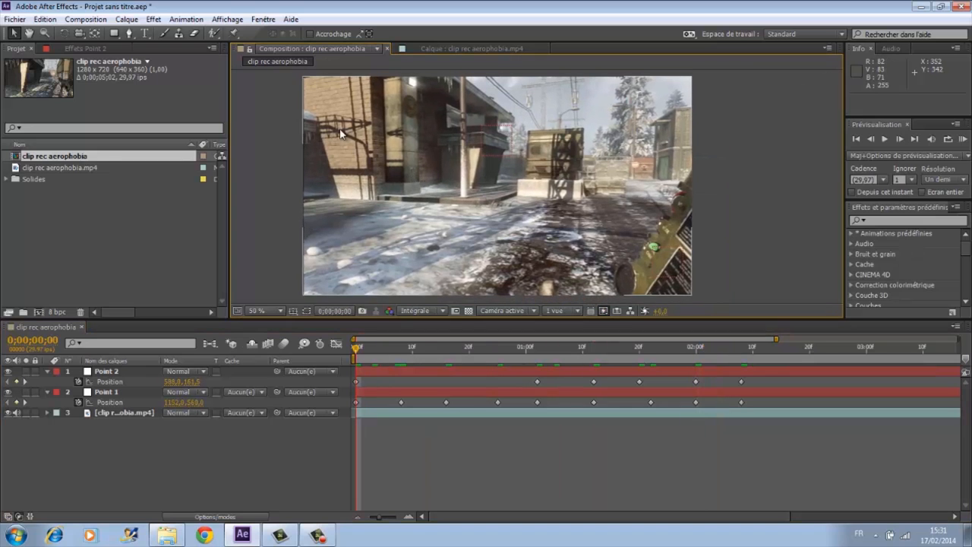
click(126, 19)
mouse_move(199, 34)
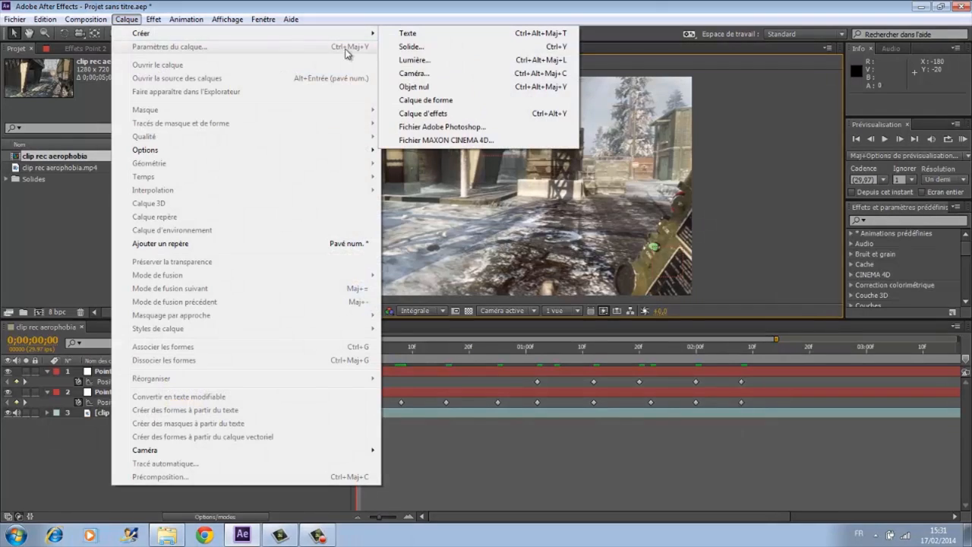
click(412, 47)
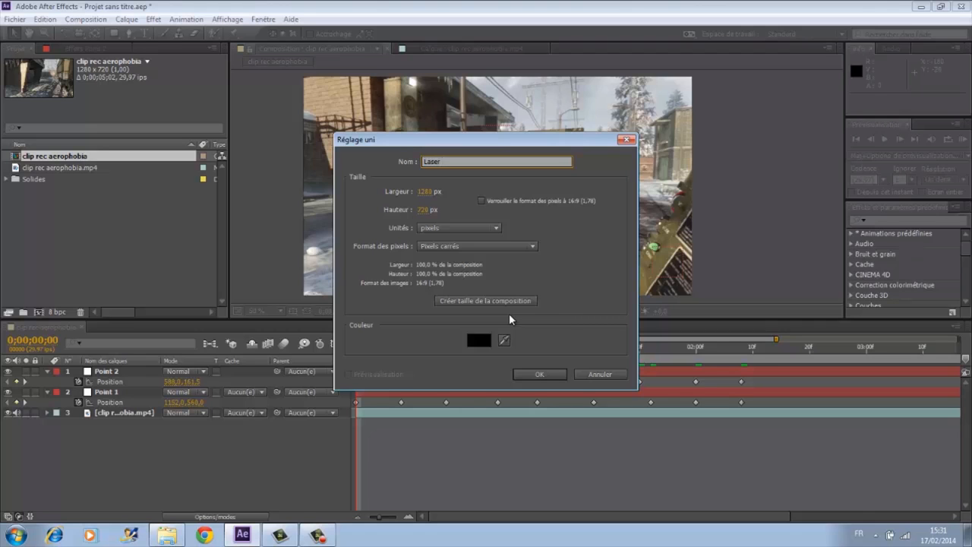
key(Return)
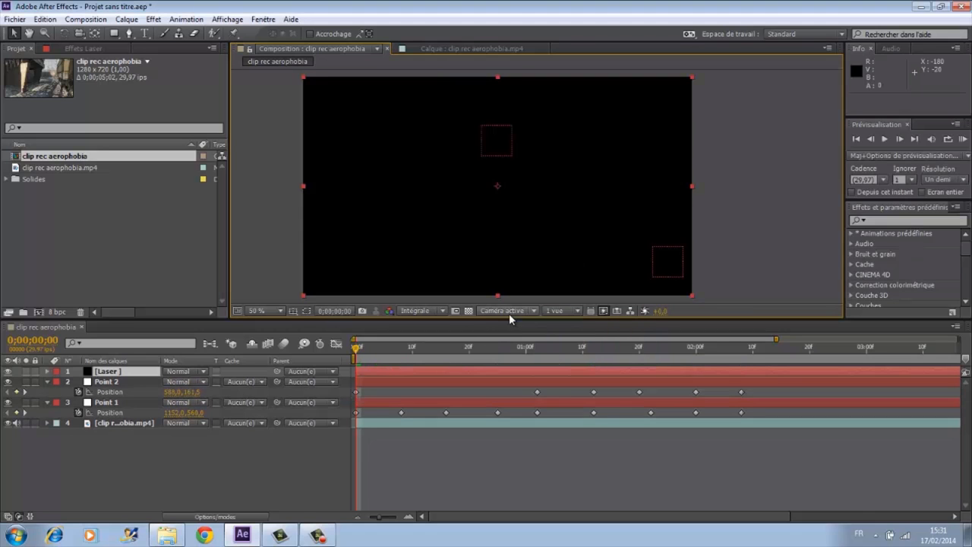
- Collapse the properties of the Point 2 and Point 1 layers and clear the layer selection
click(47, 381)
click(47, 391)
click(59, 426)
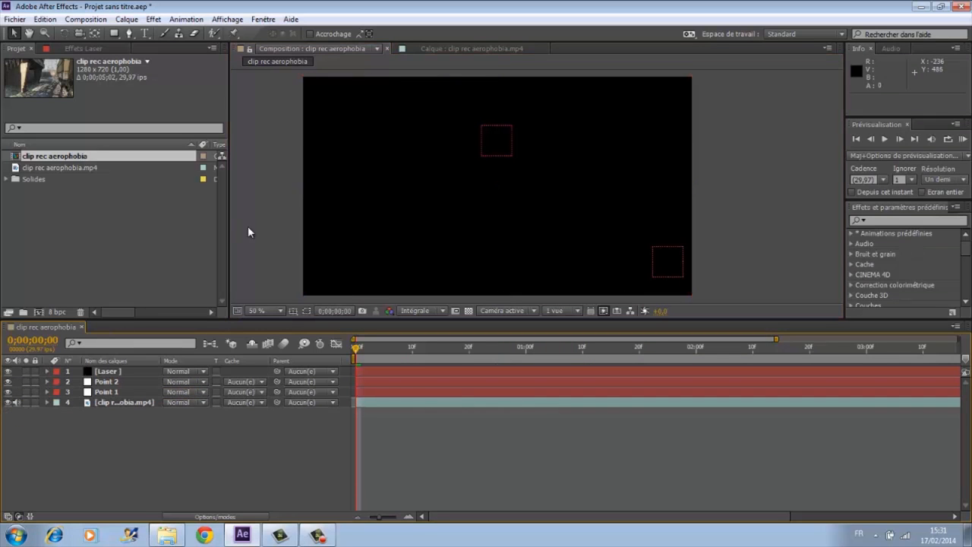
- Apply the Faisceau effect from the Génération category to the Laser layer and set its Longueur to 100%
click(101, 373)
click(153, 19)
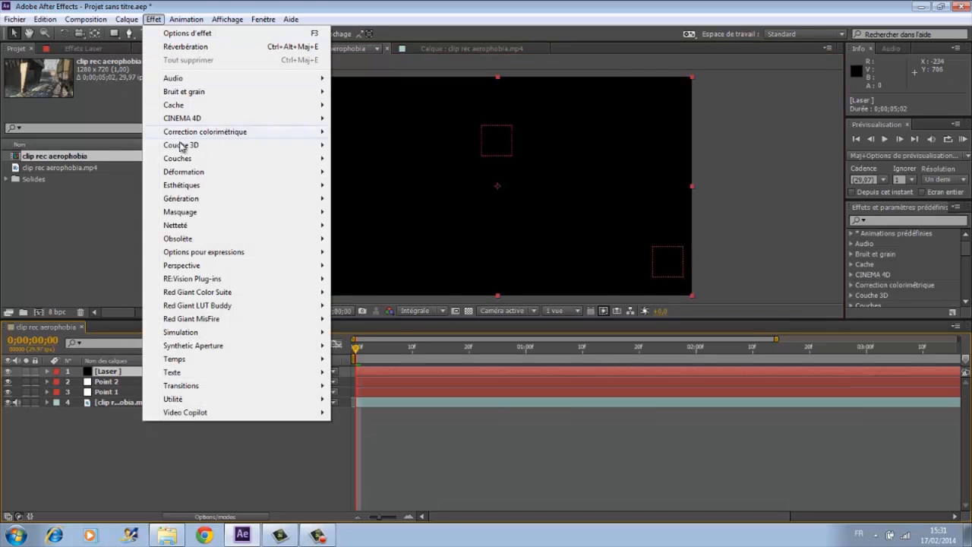
mouse_move(181, 199)
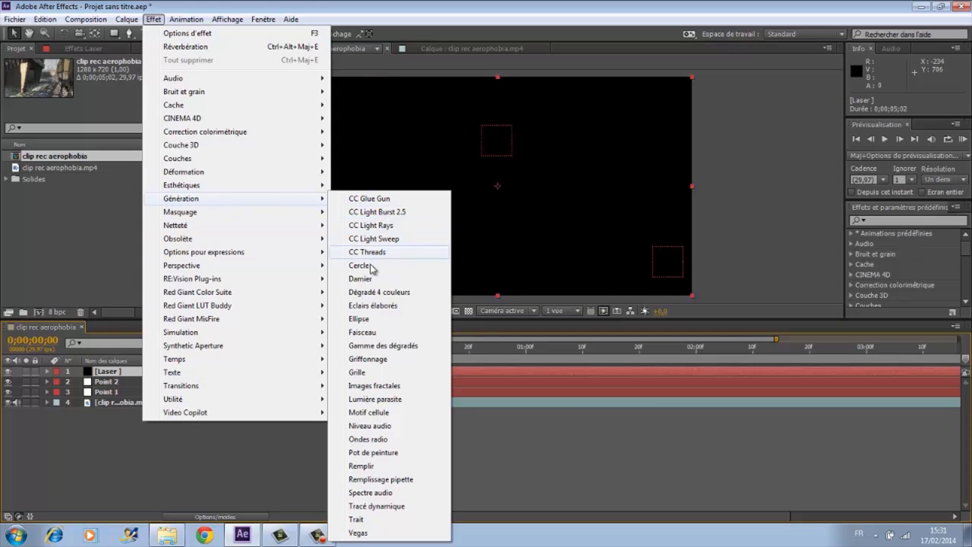
click(362, 331)
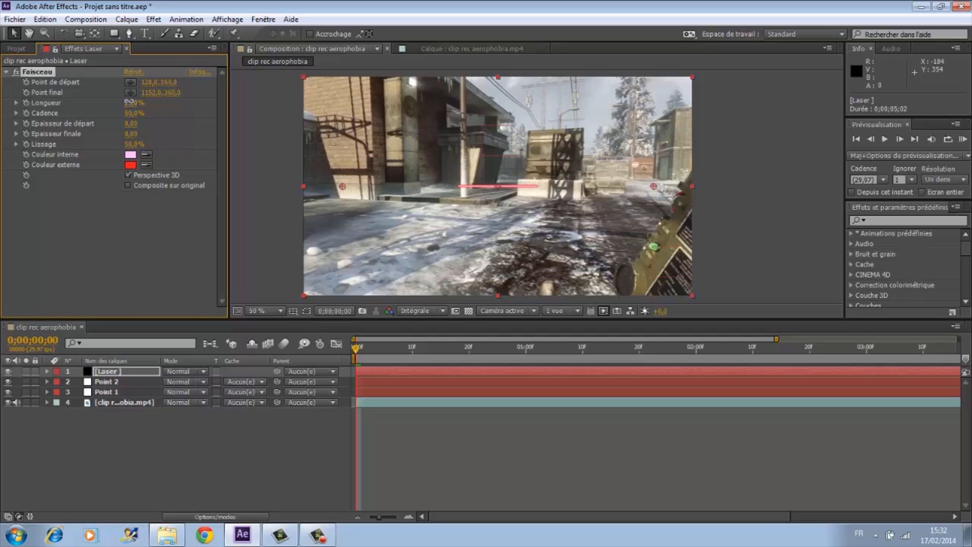
text(100)
key(Return)
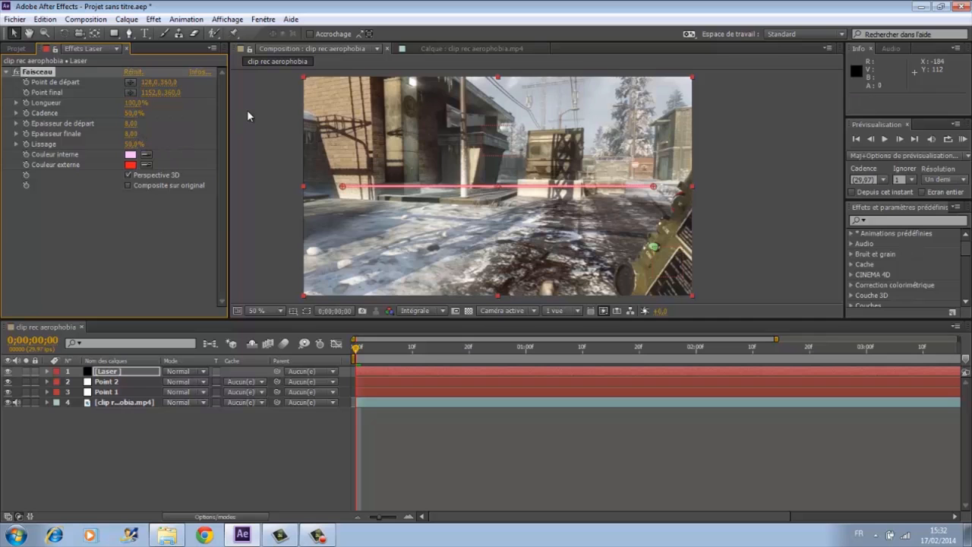
- Place the beam's start point on the balcony corner at 586, 162 and its final point on the device's green light at about 1151.3, 559.4
drag(343, 187, 486, 129)
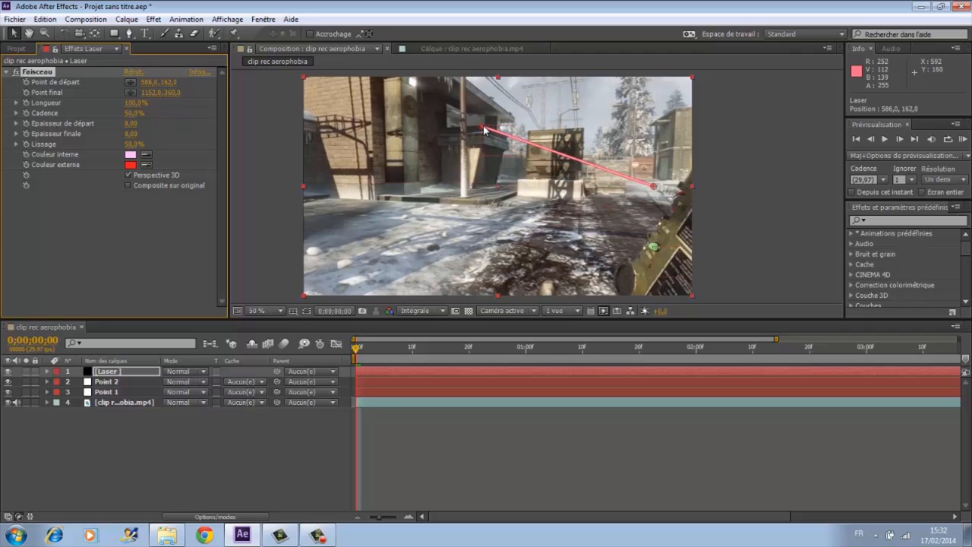
drag(653, 189, 655, 251)
scroll(655, 247, up, 4)
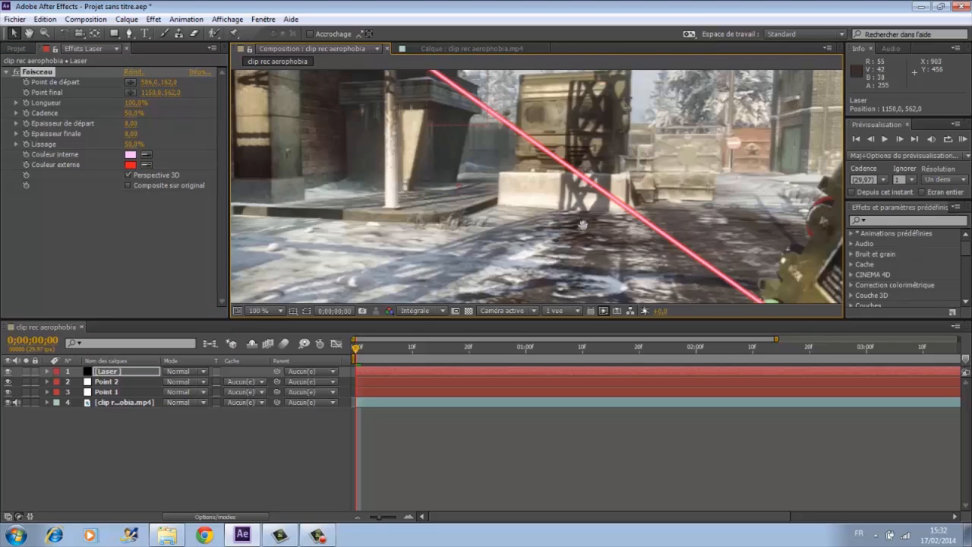
scroll(524, 244, up, 4)
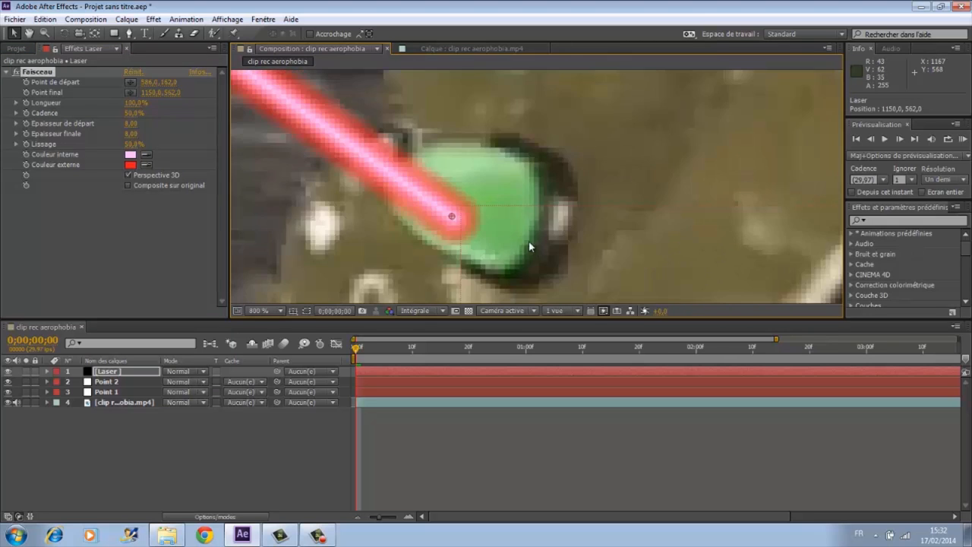
drag(395, 215, 464, 206)
scroll(464, 206, down, 2)
drag(513, 183, 504, 188)
- Compare the beam's end with Point 1, then reposition the final point on the device's green light at about 1151.5, 559.8
click(106, 392)
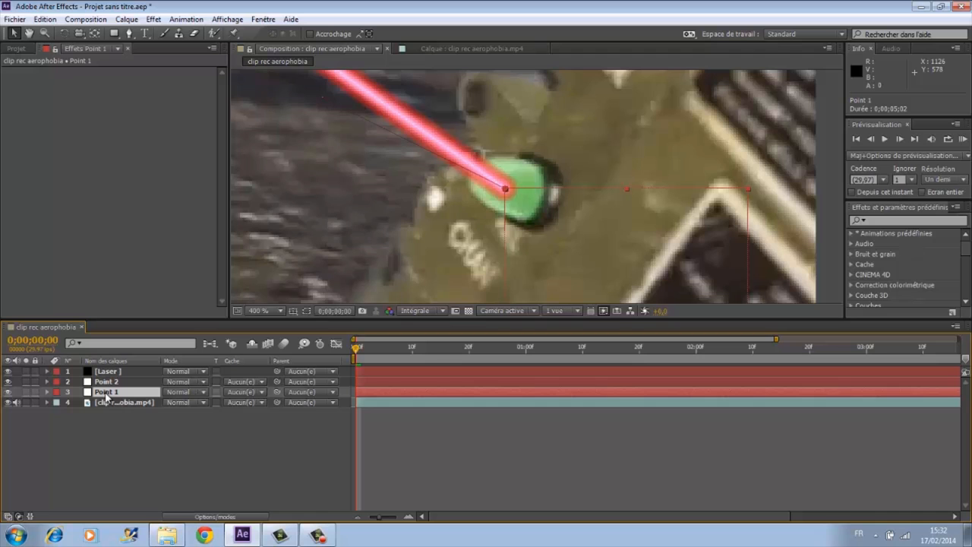
scroll(513, 173, down, 6)
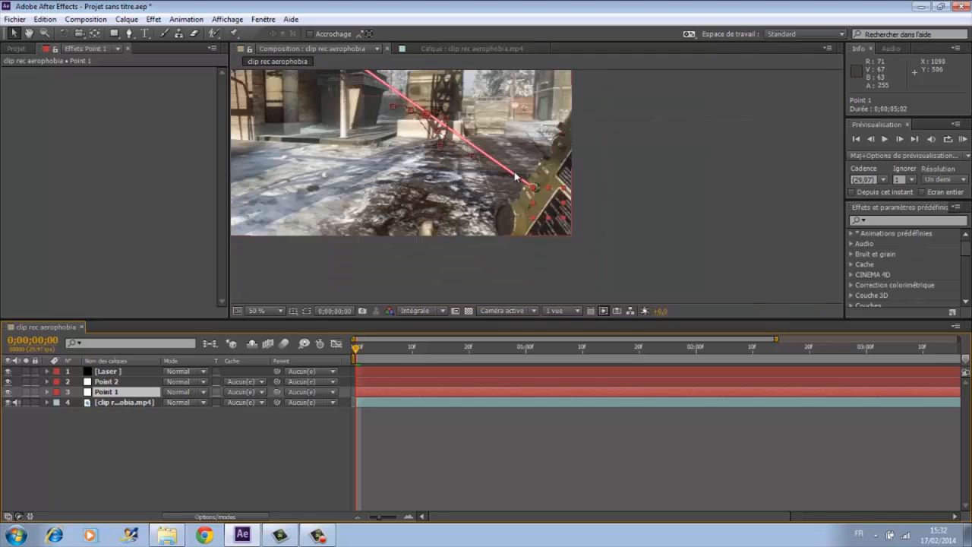
scroll(436, 187, up, 6)
scroll(538, 179, down, 2)
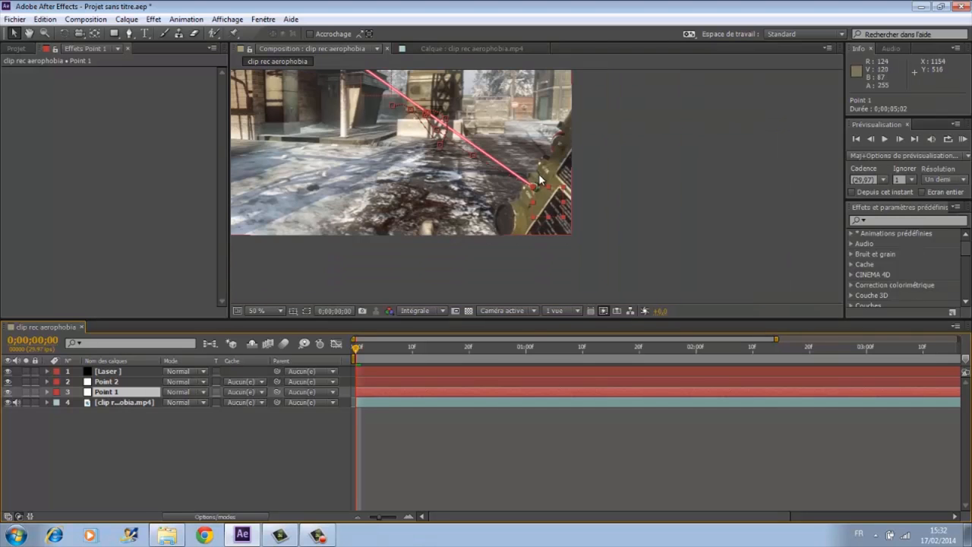
drag(358, 349, 265, 342)
scroll(498, 186, up, 6)
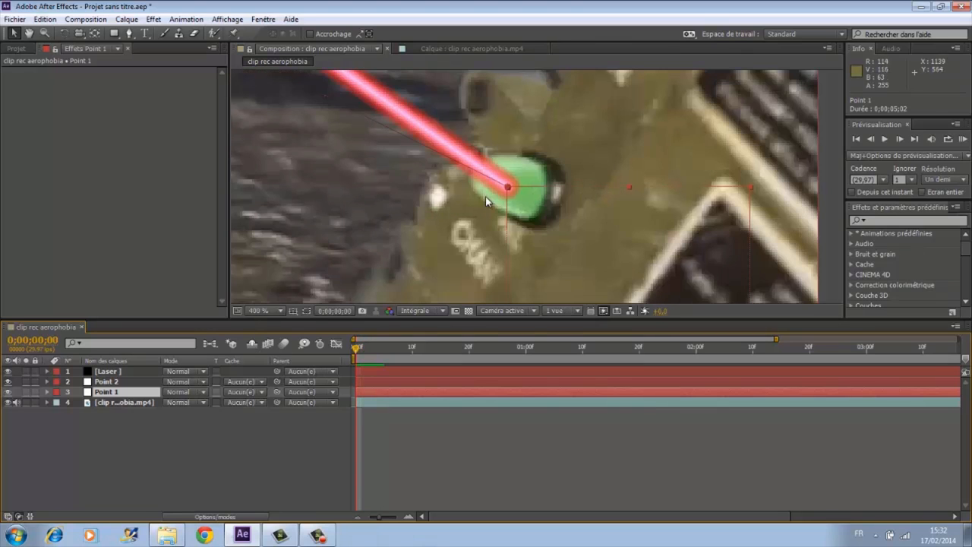
click(105, 372)
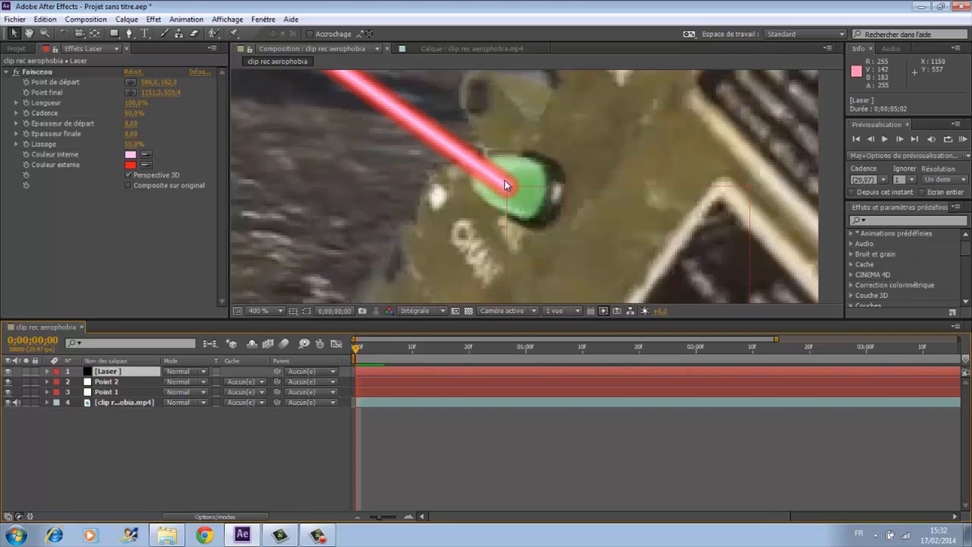
click(130, 92)
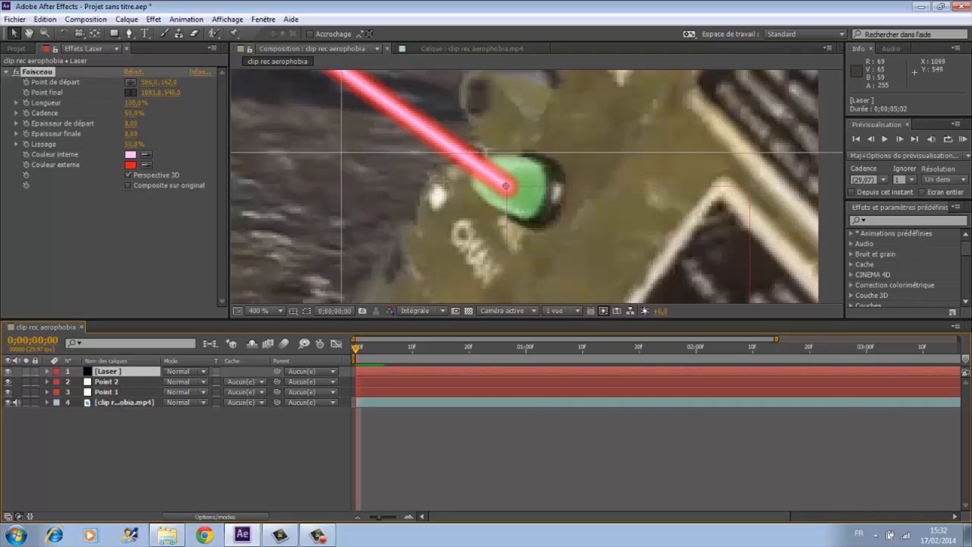
click(492, 183)
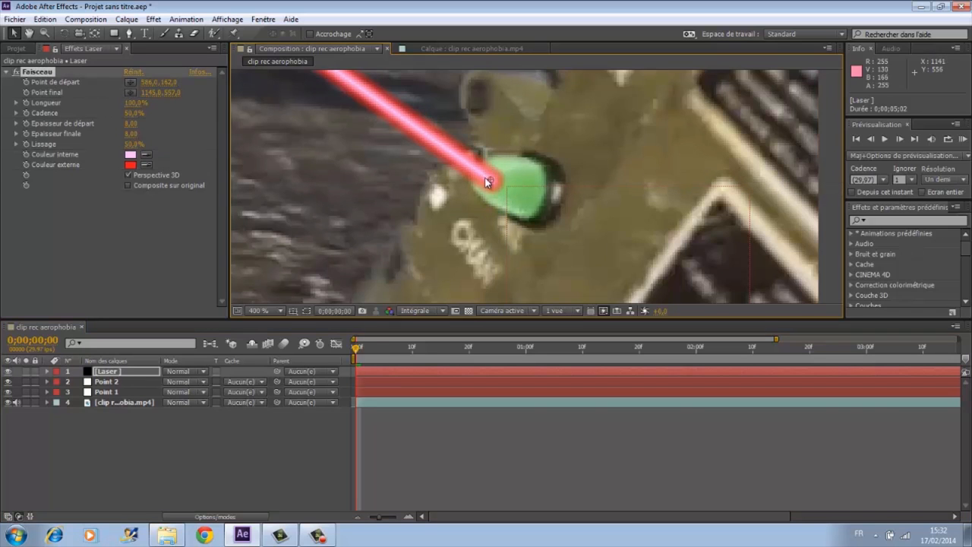
drag(490, 179, 511, 188)
scroll(505, 182, down, 2)
scroll(505, 182, down, 2)
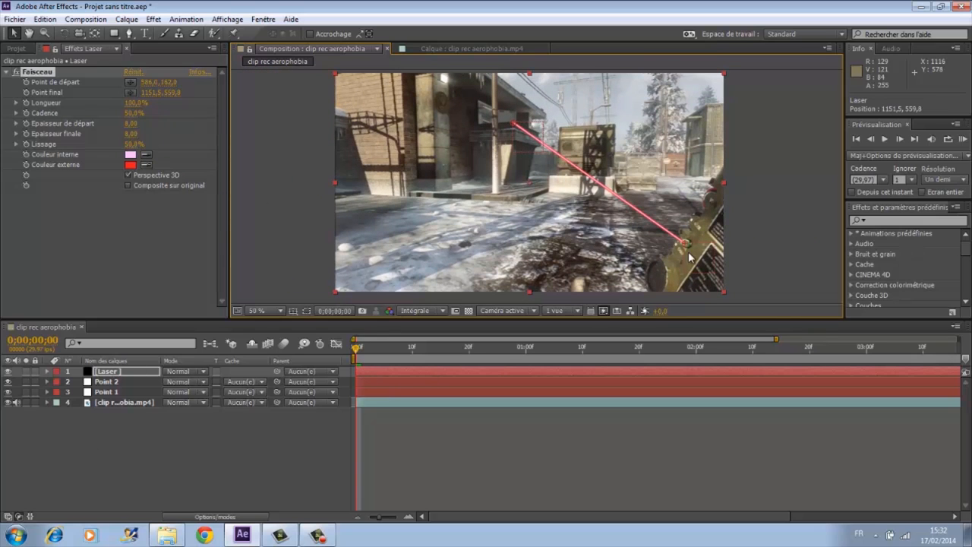
- Move the beam's final point off the device to about 897.5, 457.8, leaving the start point in place
mouse_move(685, 244)
mouse_down()
mouse_move(662, 225)
mouse_move(681, 230)
mouse_up()
click(49, 90)
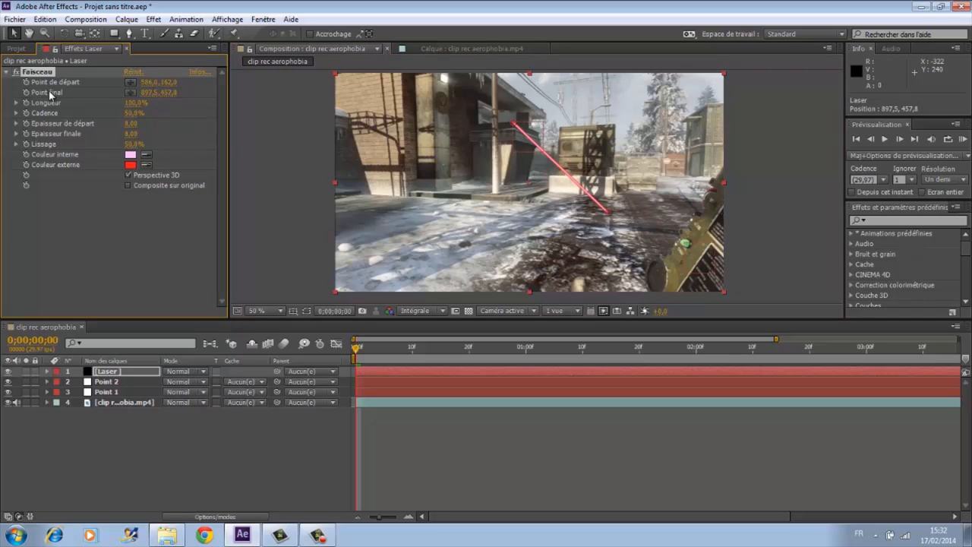
click(128, 91)
click(129, 92)
click(132, 82)
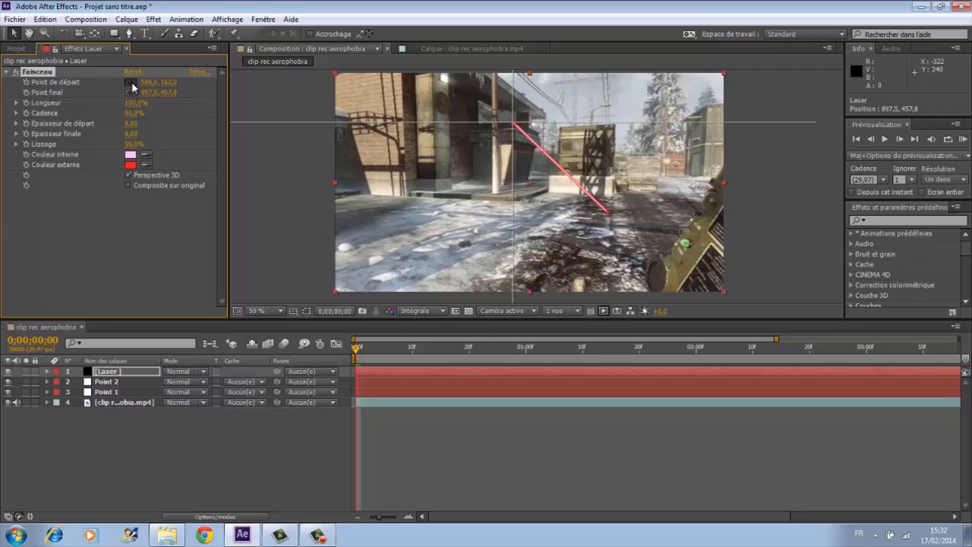
click(132, 82)
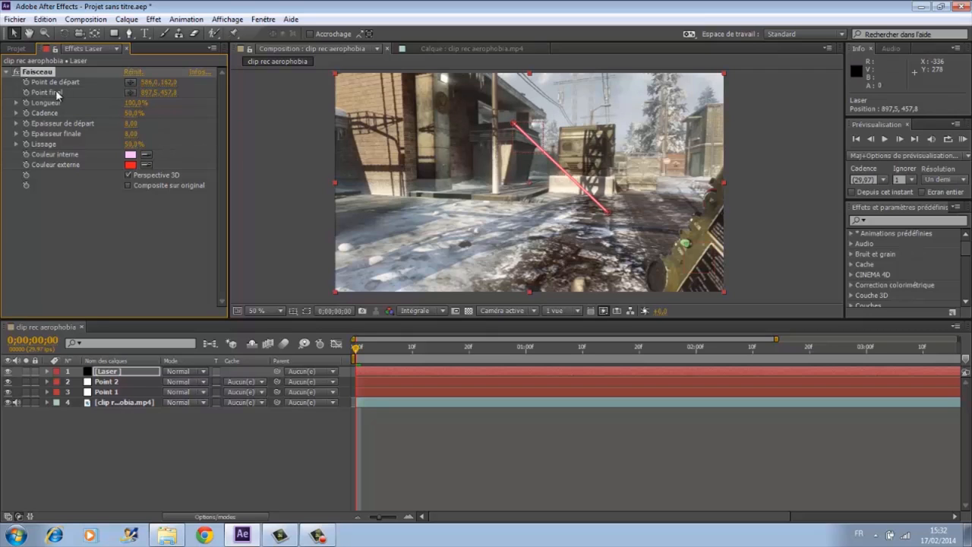
- Add an expression to the Point final property of the Laser layer's Faisceau effect
click(106, 392)
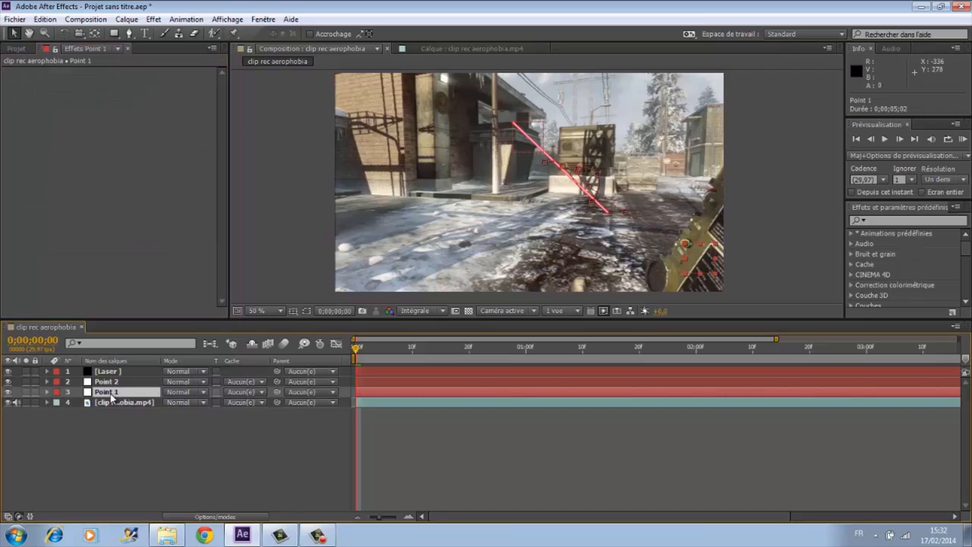
click(107, 371)
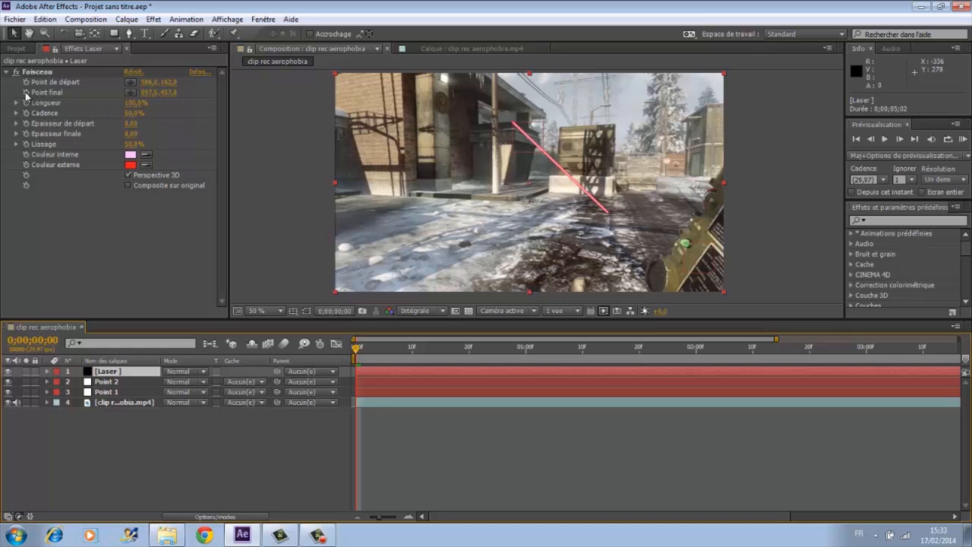
alt+click(25, 92)
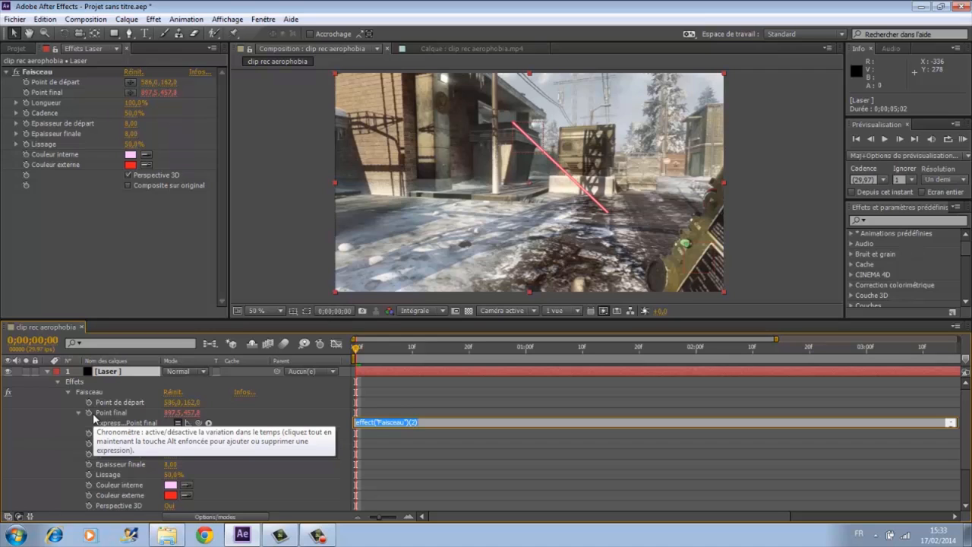
click(189, 430)
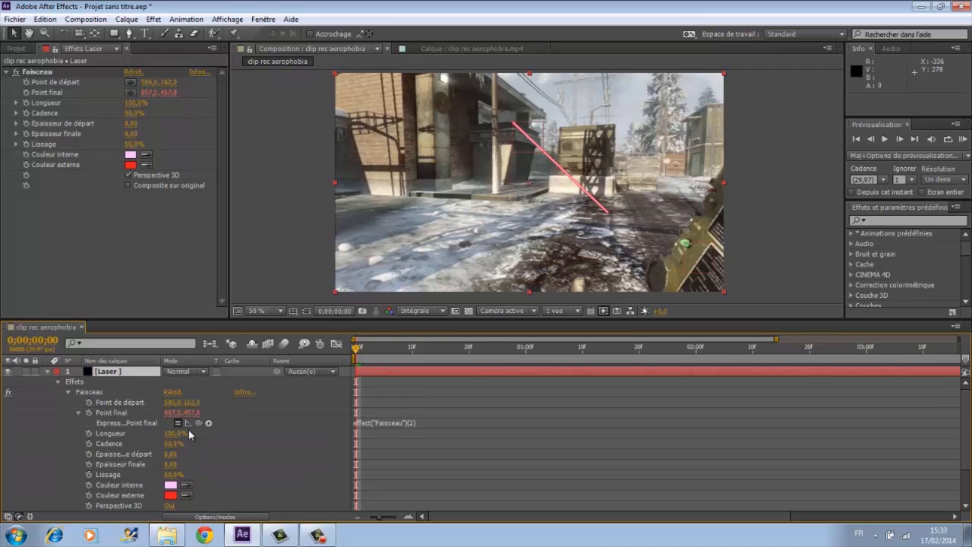
mouse_move(198, 423)
mouse_down()
mouse_move(169, 472)
mouse_move(205, 391)
mouse_move(155, 430)
mouse_move(220, 420)
mouse_move(196, 423)
mouse_move(196, 520)
mouse_move(111, 497)
mouse_move(202, 390)
mouse_move(203, 376)
mouse_move(193, 412)
mouse_up()
- Reveal the Position properties of the Point 1 and Point 2 layers
scroll(110, 476, down, 2)
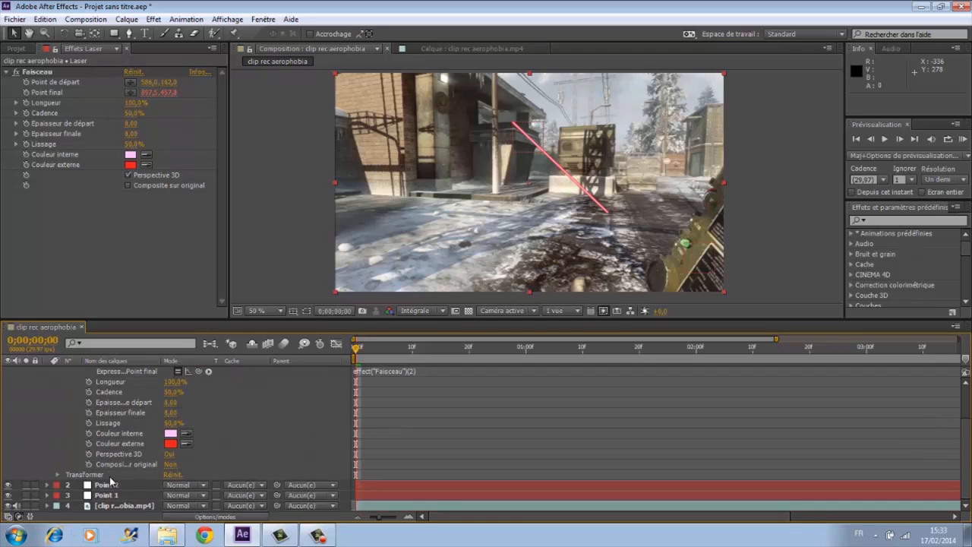
click(102, 495)
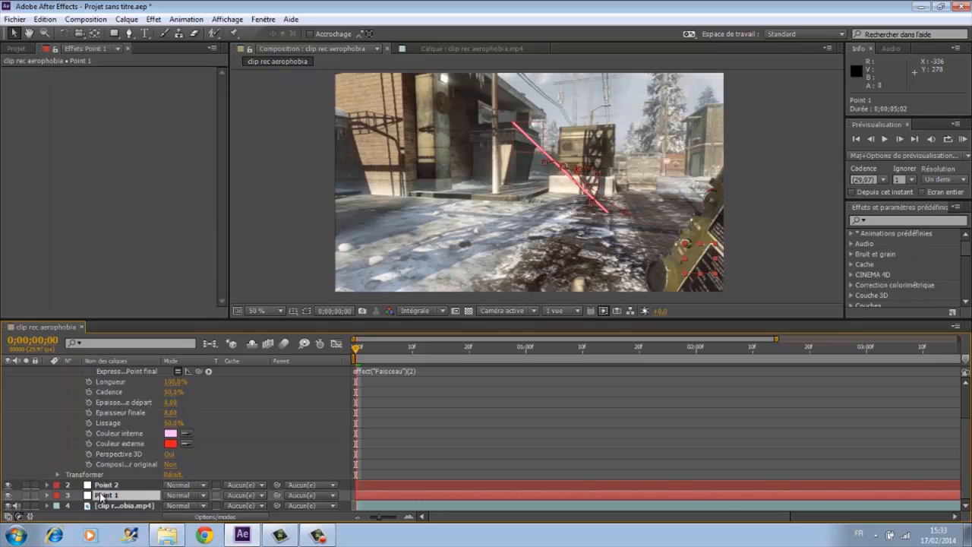
key(p)
click(108, 486)
key(p)
scroll(112, 483, down, 1)
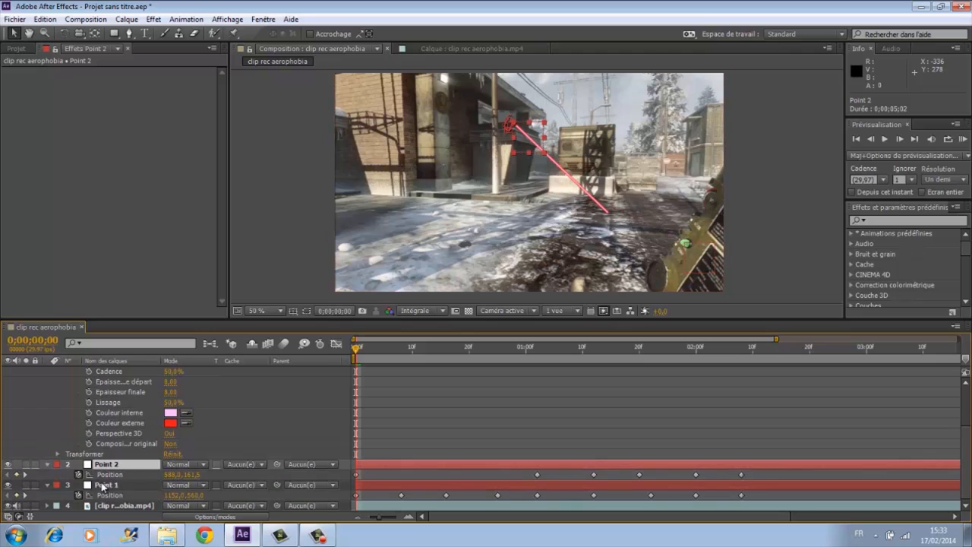
- Link the Point final expression to Point 1's position as thisComp.layer("Point 1").transform.position
click(107, 495)
scroll(124, 430, up, 1)
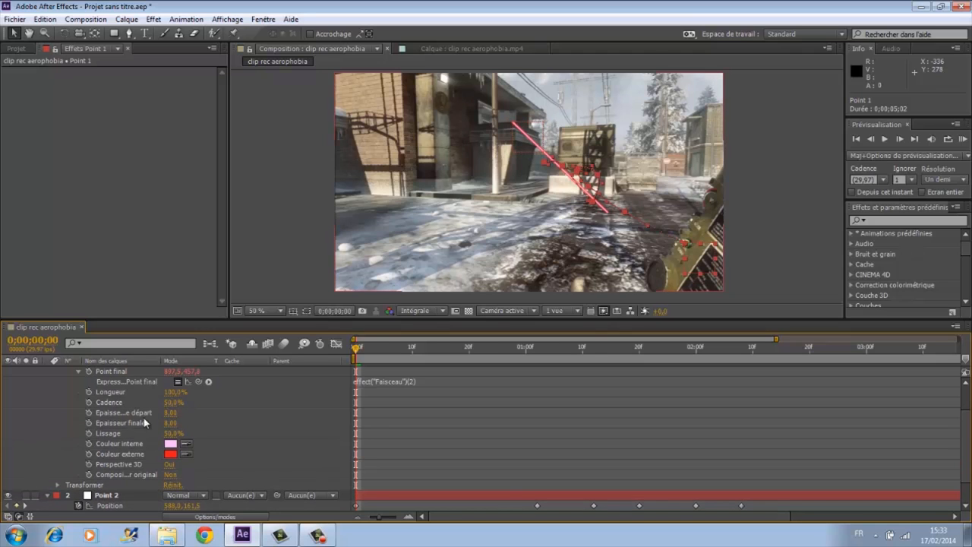
drag(199, 382, 139, 498)
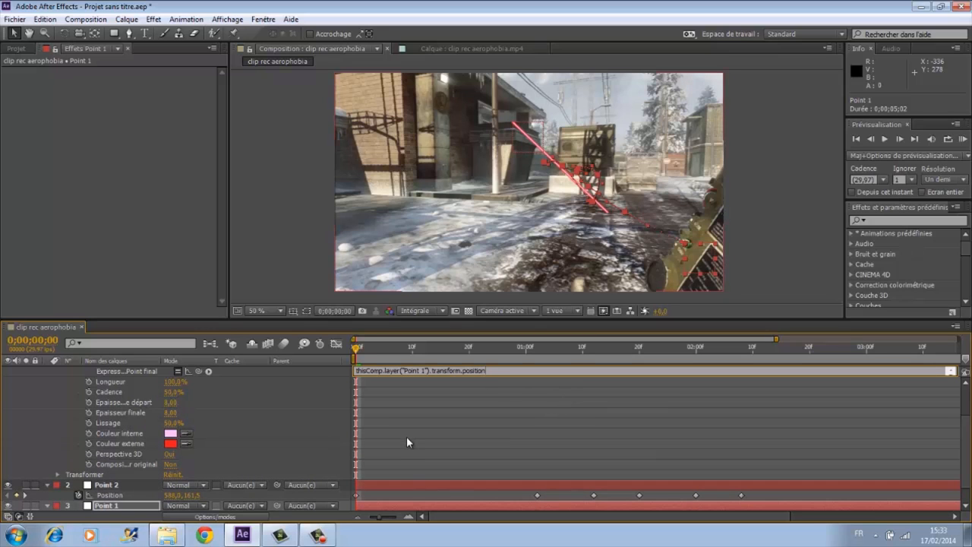
click(407, 434)
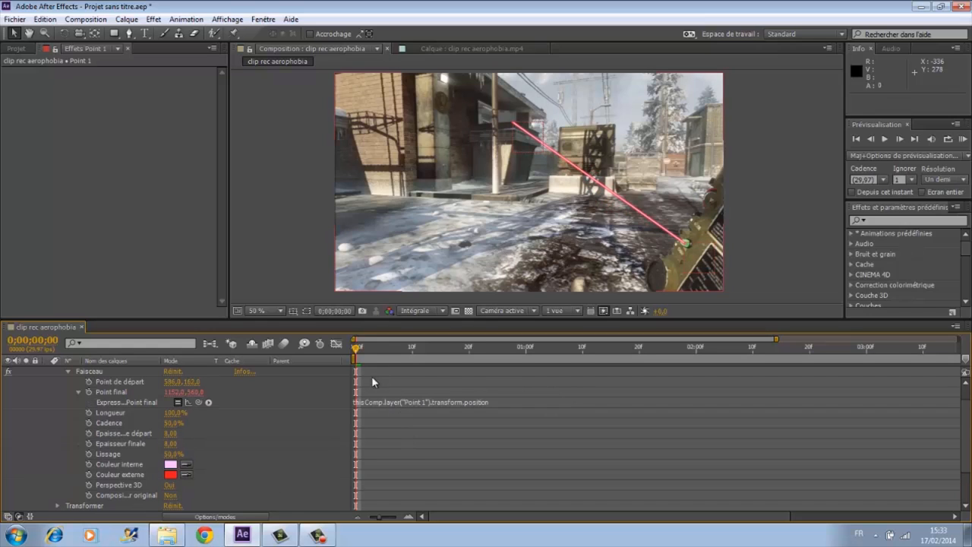
- Hide the Point final expression, check the beam's attachment to the device up to 0;00;00;07, and return to the first frame
click(78, 392)
drag(357, 351, 398, 347)
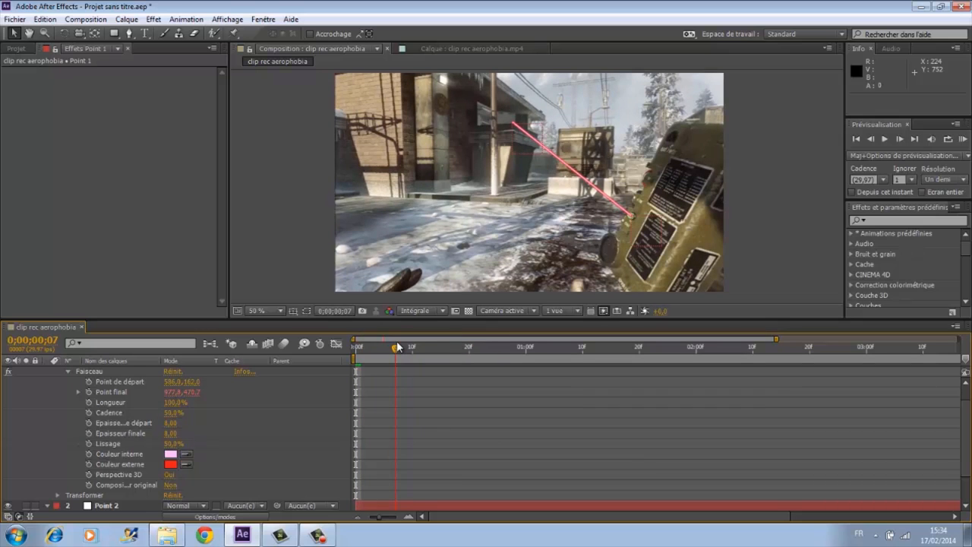
drag(397, 348, 277, 326)
scroll(104, 405, up, 1)
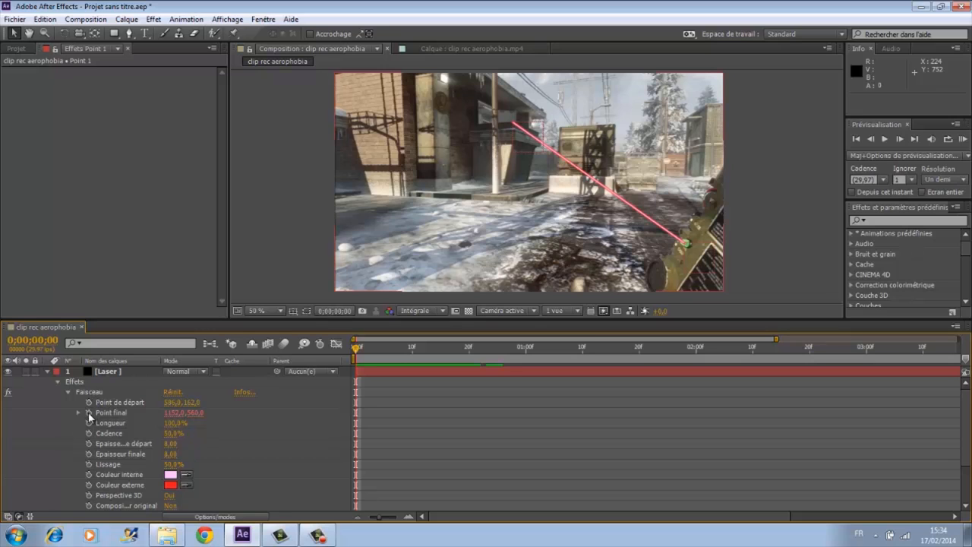
click(89, 416)
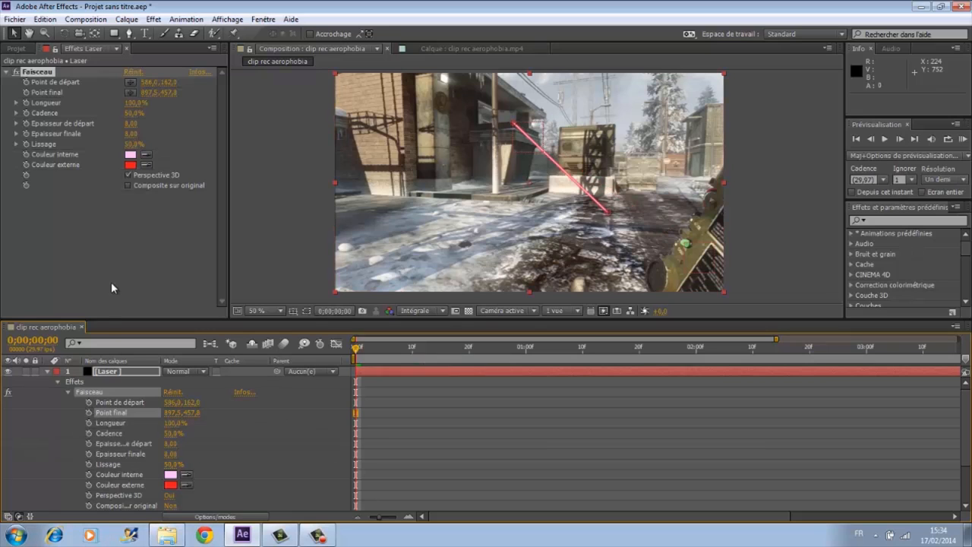
click(45, 96)
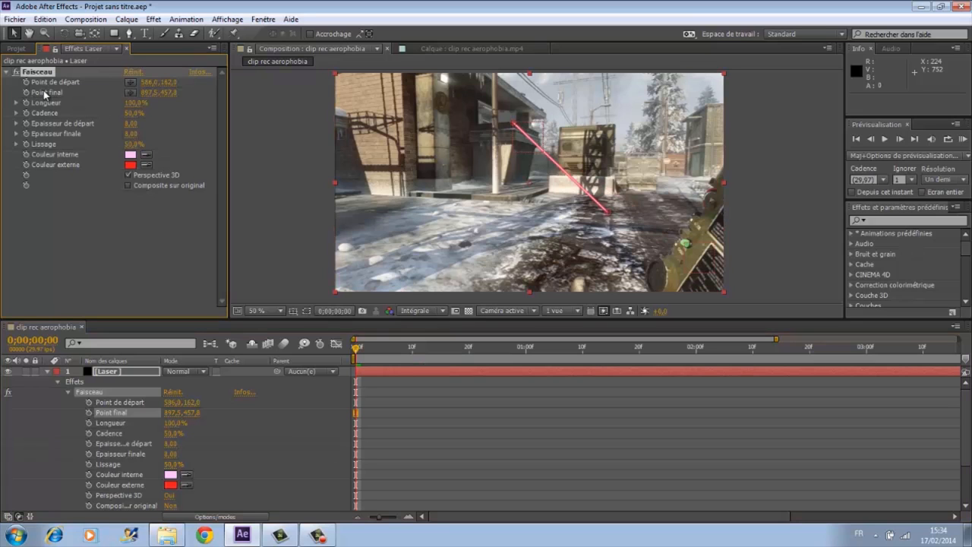
scroll(146, 454, down, 5)
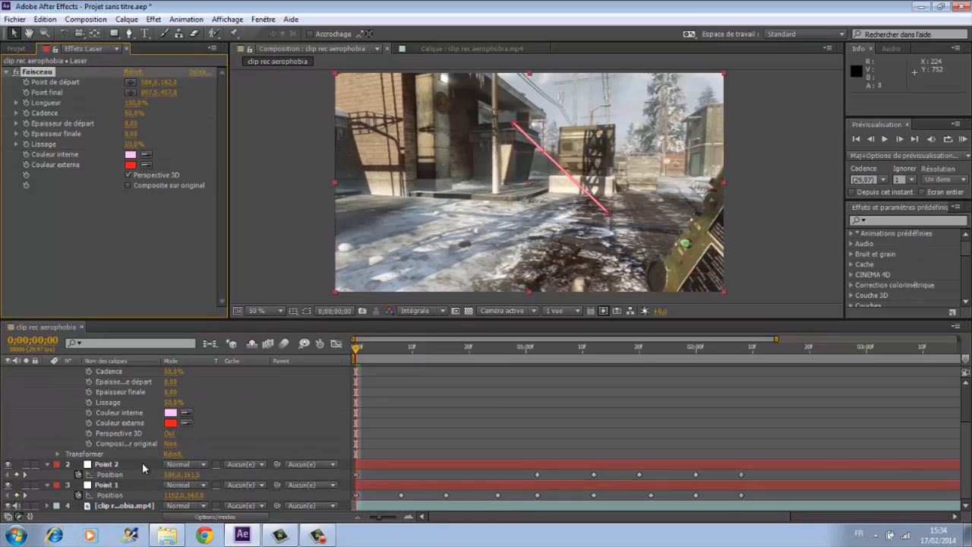
scroll(142, 462, up, 5)
key(ctrl+z)
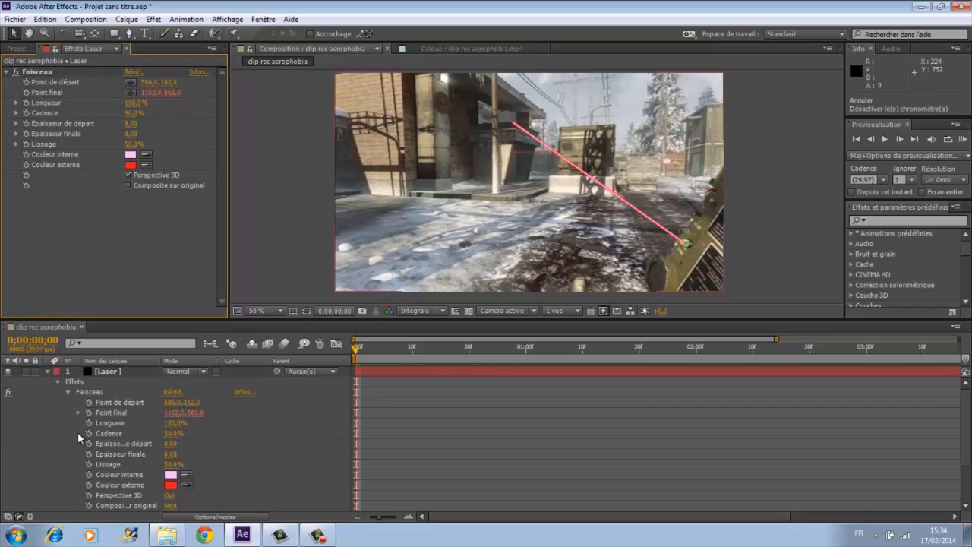
- Collapse the Faisceau effect's properties under the Laser layer
click(67, 392)
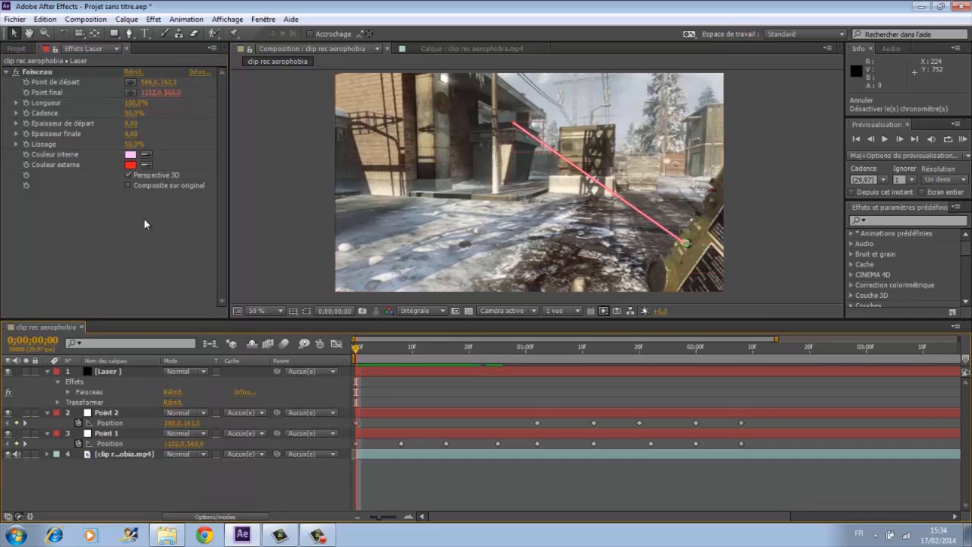
- Link the Point de départ expression to Point 2's position as thisComp.layer("Point 2").transform.position and play back the result
alt+click(26, 82)
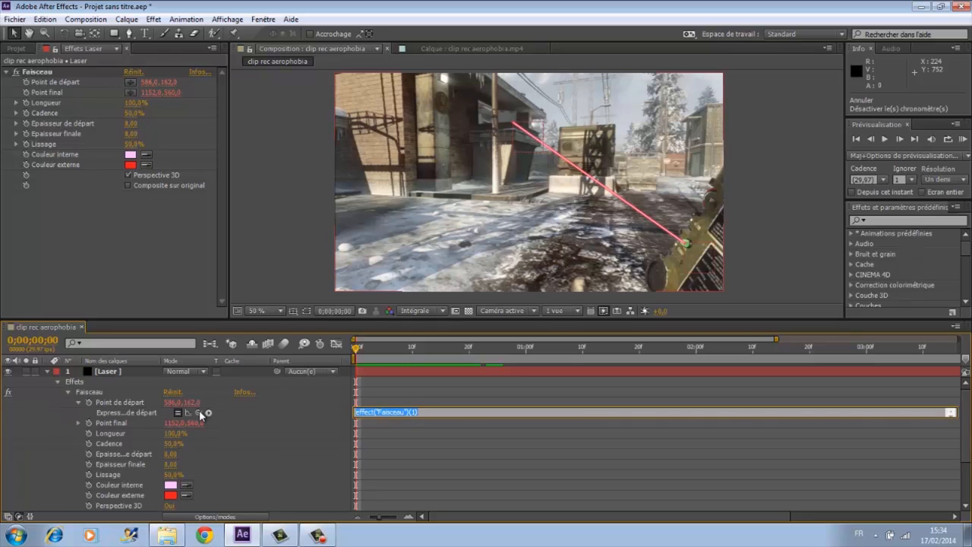
drag(201, 414, 126, 486)
key(space)
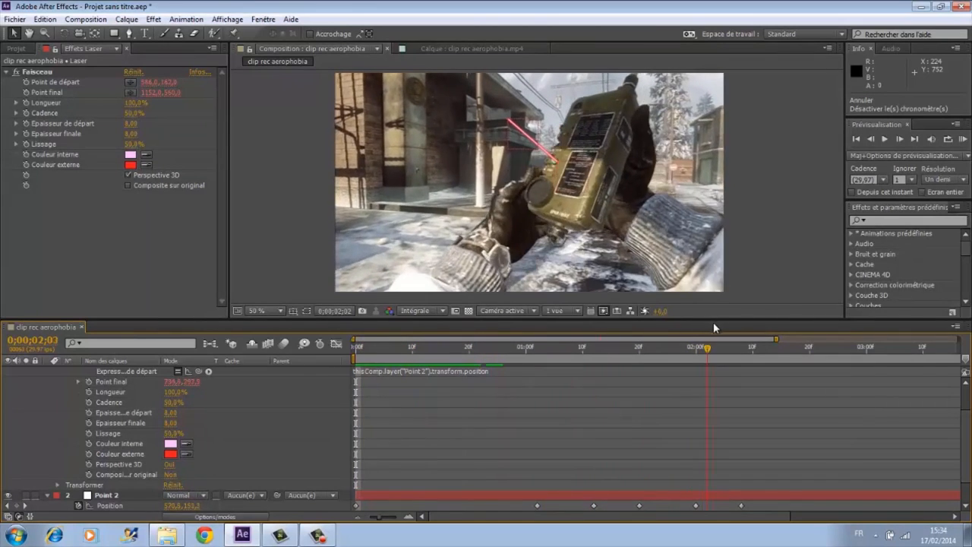
- Collapse the Laser layer and move the Point 1 null onto the device's green light at 0;00;02;06, position 693.6, 281.0
scroll(569, 202, up, 6)
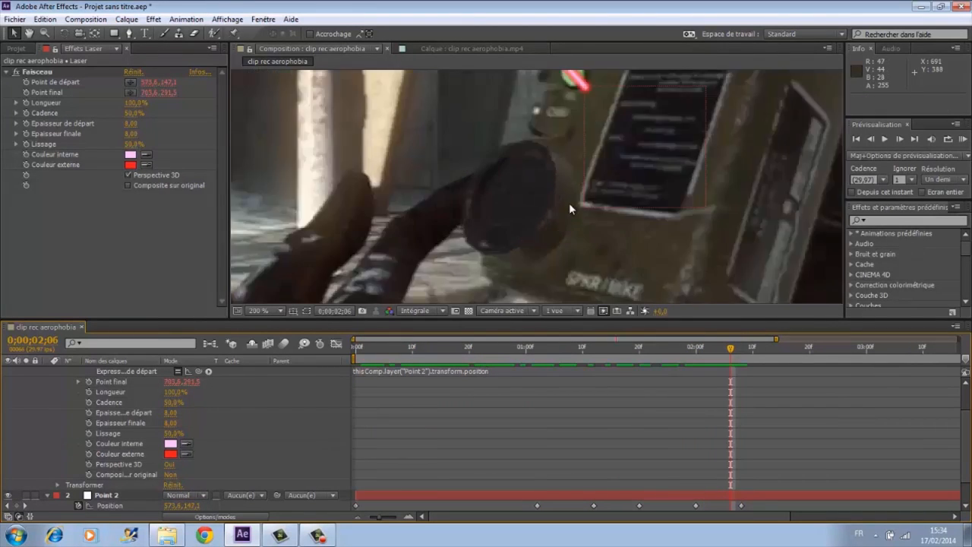
drag(556, 308, 544, 372)
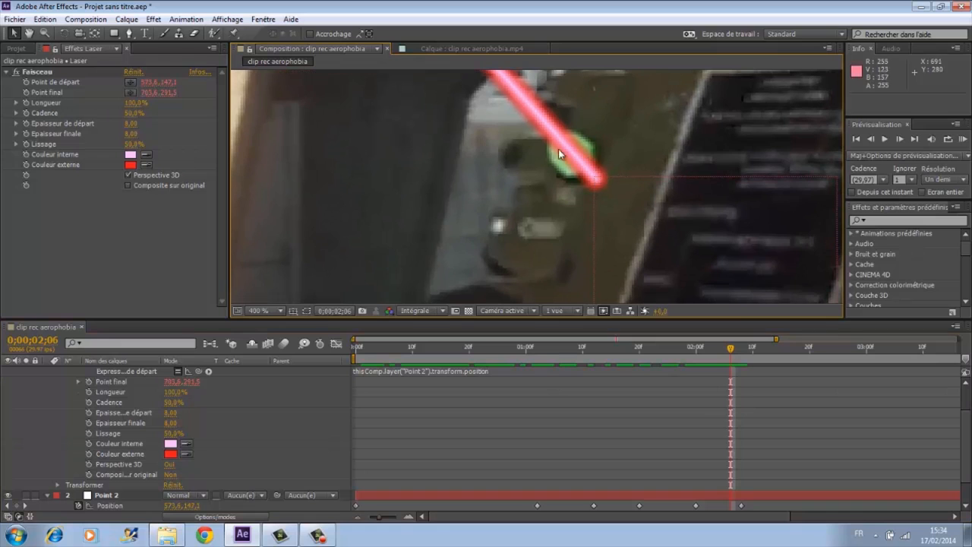
scroll(51, 429, up, 3)
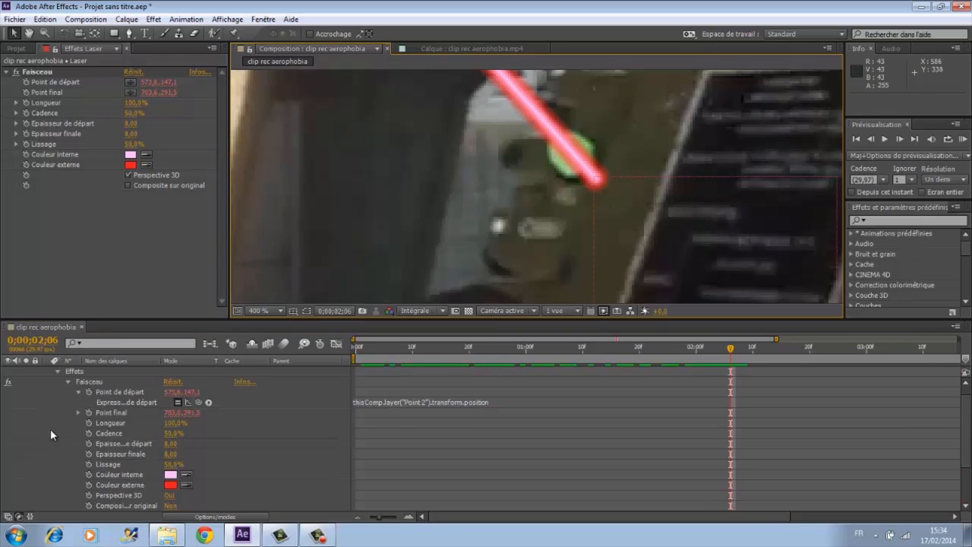
click(48, 372)
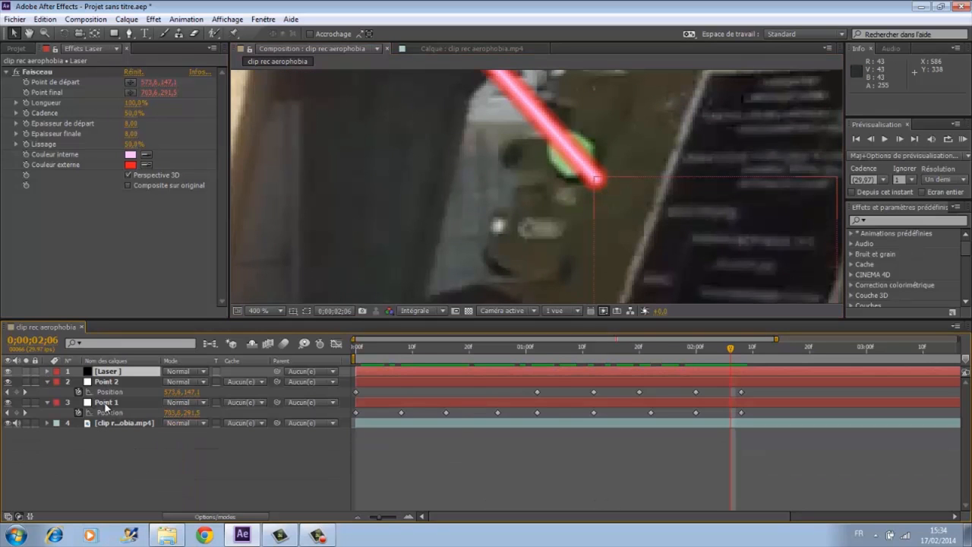
click(107, 402)
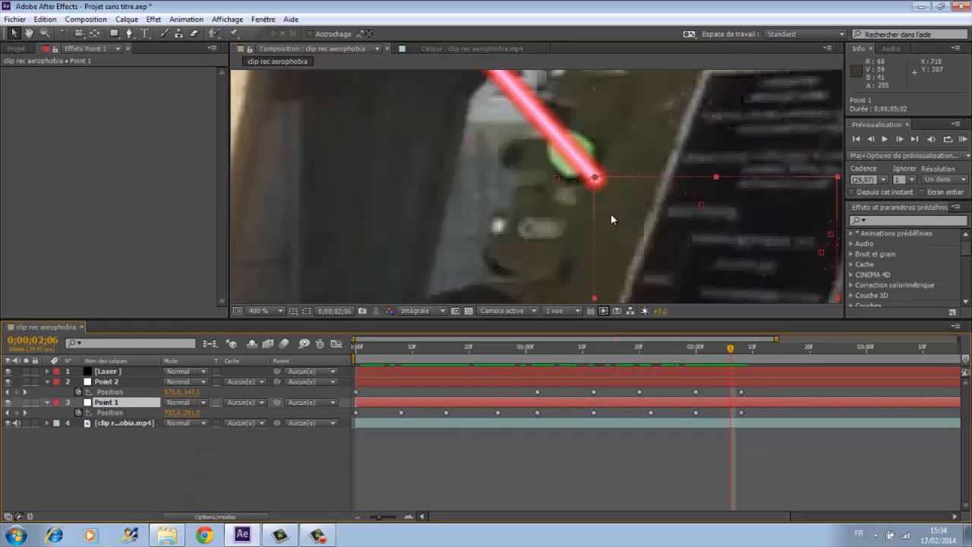
drag(610, 214, 586, 190)
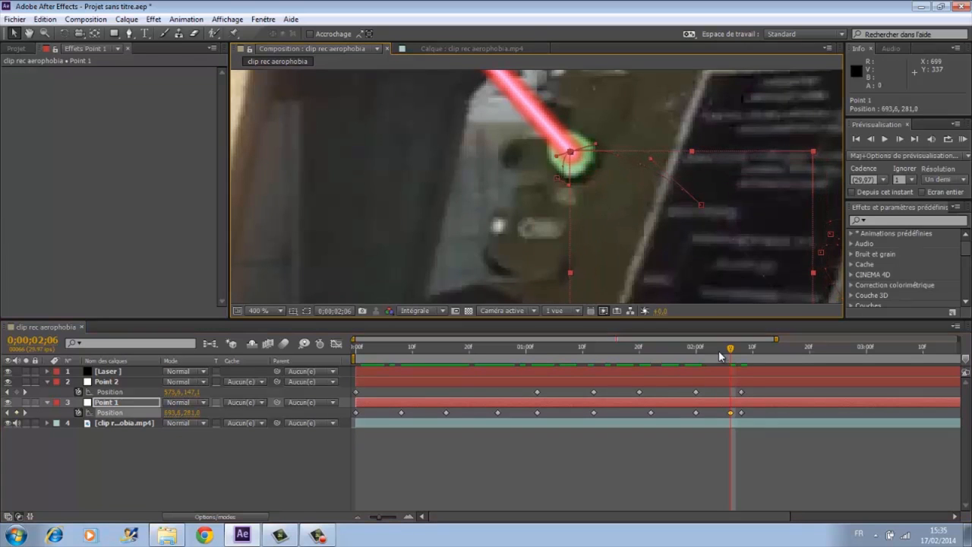
- Check the beam's alignment with the device at 0;00;01;05 with no layer selected
drag(714, 357, 555, 353)
scroll(543, 289, down, 5)
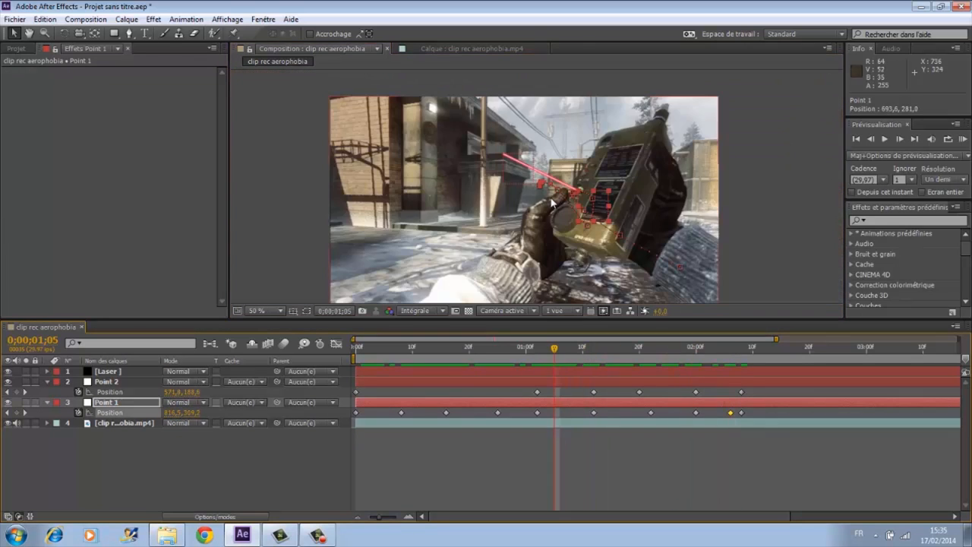
drag(466, 213, 465, 210)
click(297, 227)
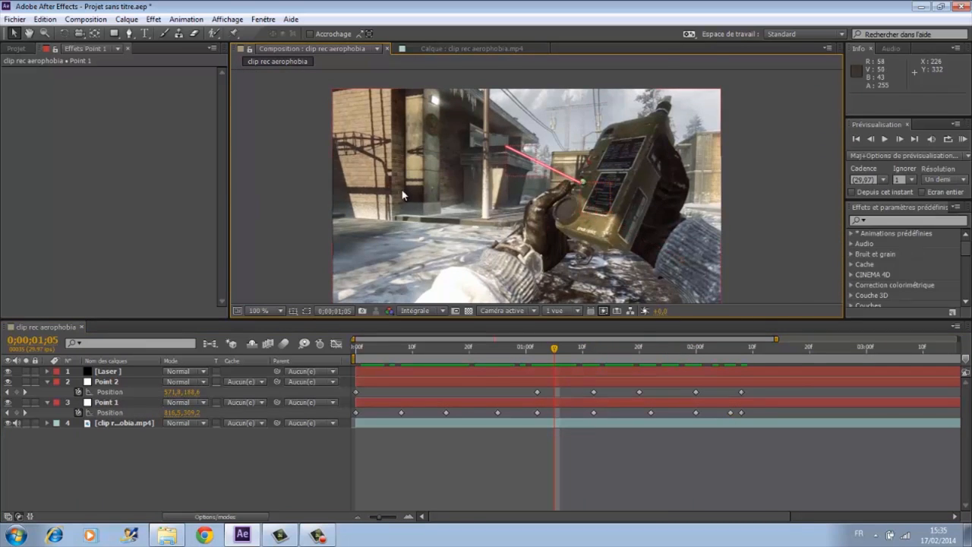
scroll(459, 181, up, 1)
scroll(460, 181, down, 1)
click(209, 443)
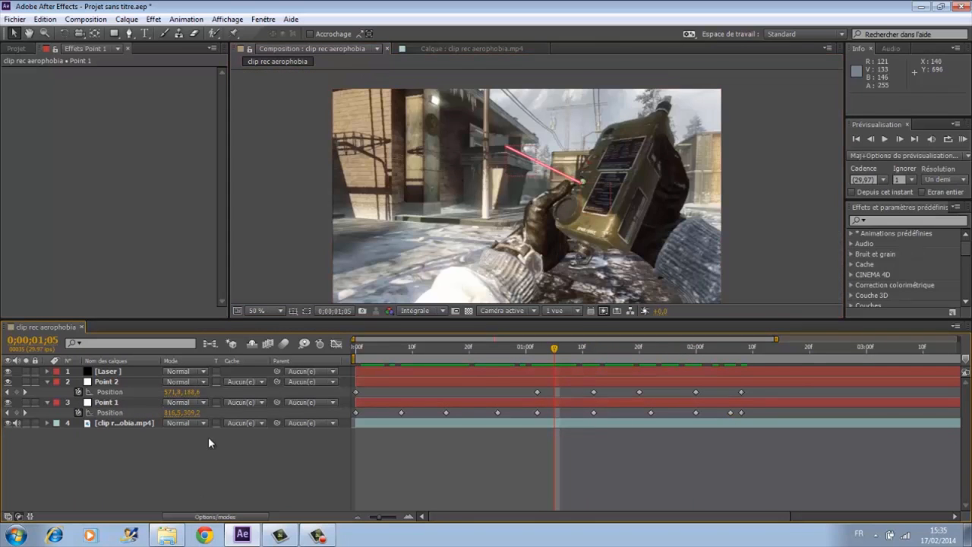
- Enable motion blur for the composition and for the Laser, Point 2, Point 1 and clip layers
click(284, 345)
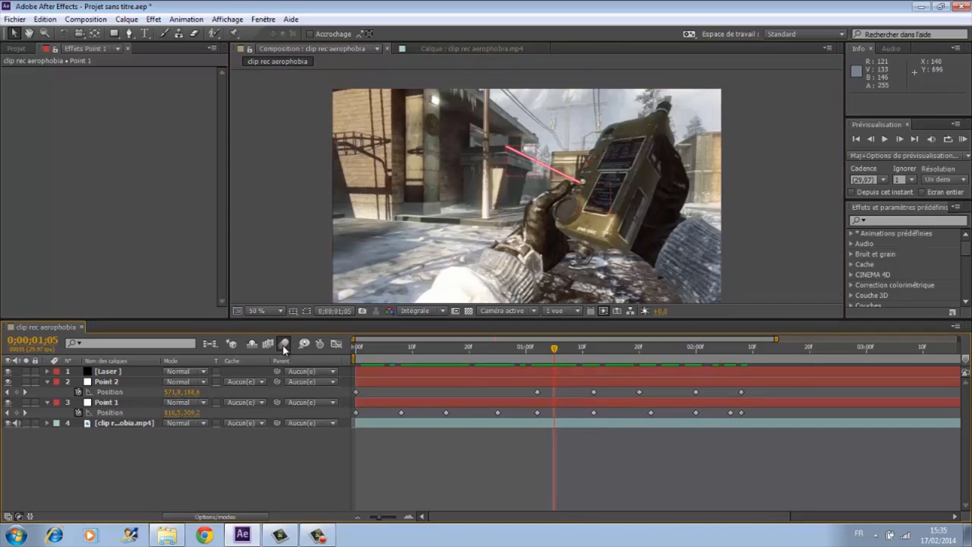
click(199, 516)
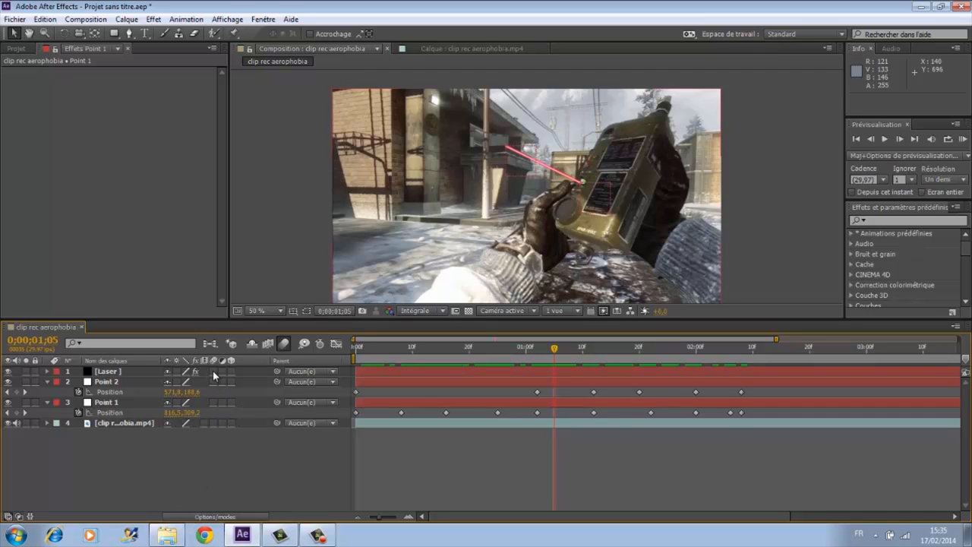
click(213, 371)
click(213, 402)
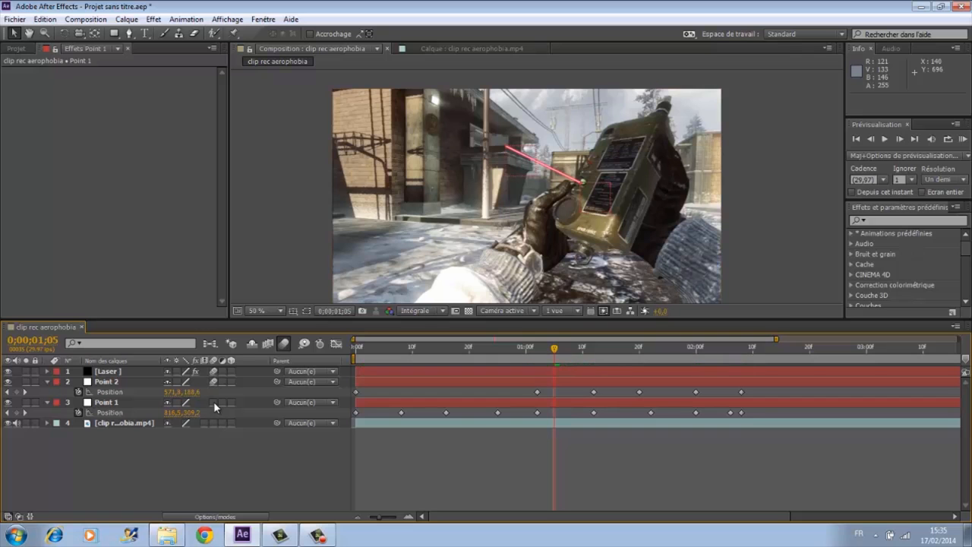
click(214, 423)
- Inspect the motion-blurred beam around 0;00;01;11 and return to the first frame
drag(553, 352, 588, 348)
scroll(555, 239, up, 2)
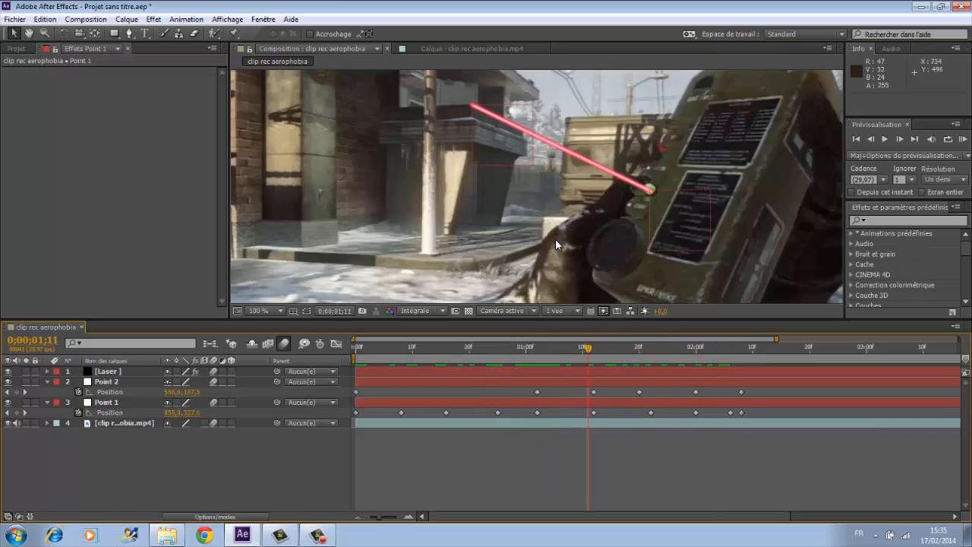
drag(470, 368, 587, 217)
scroll(567, 197, down, 1)
drag(587, 347, 534, 308)
key(Home)
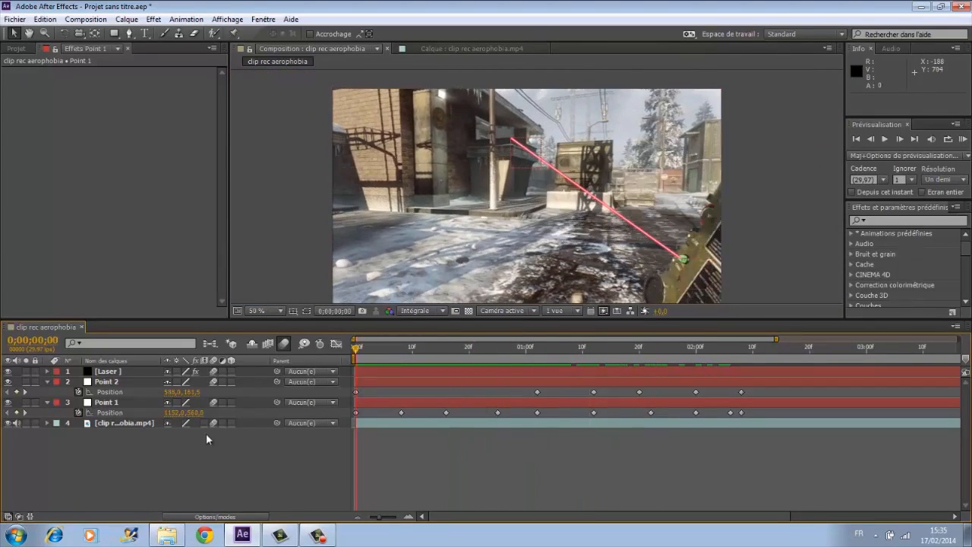
- Collapse the Point 2 and Point 1 layers' properties and select the Laser layer, with the whole frame in view
click(47, 381)
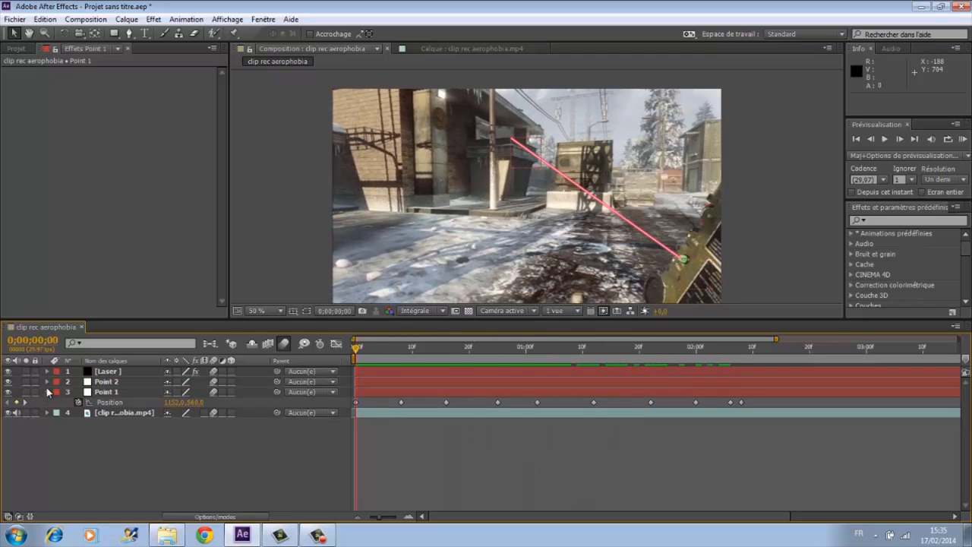
click(47, 392)
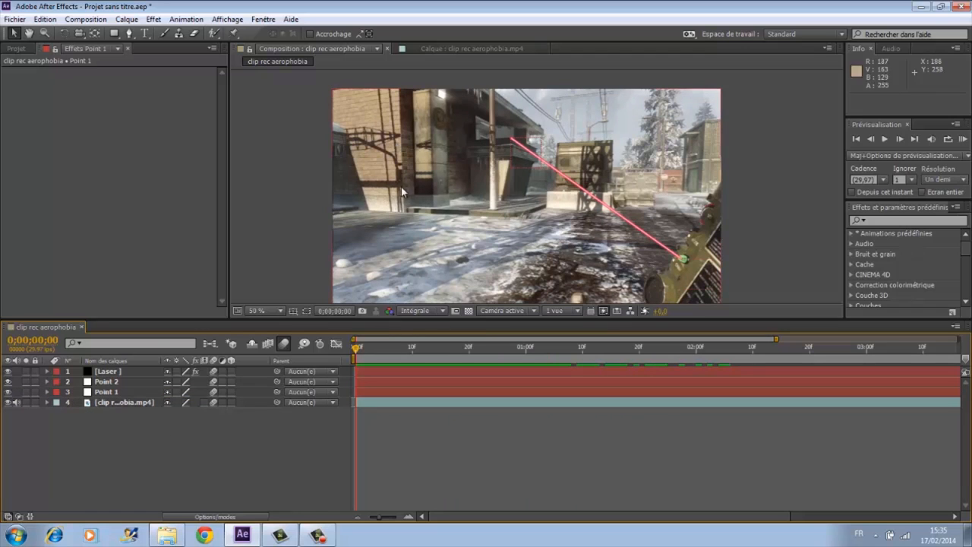
click(107, 370)
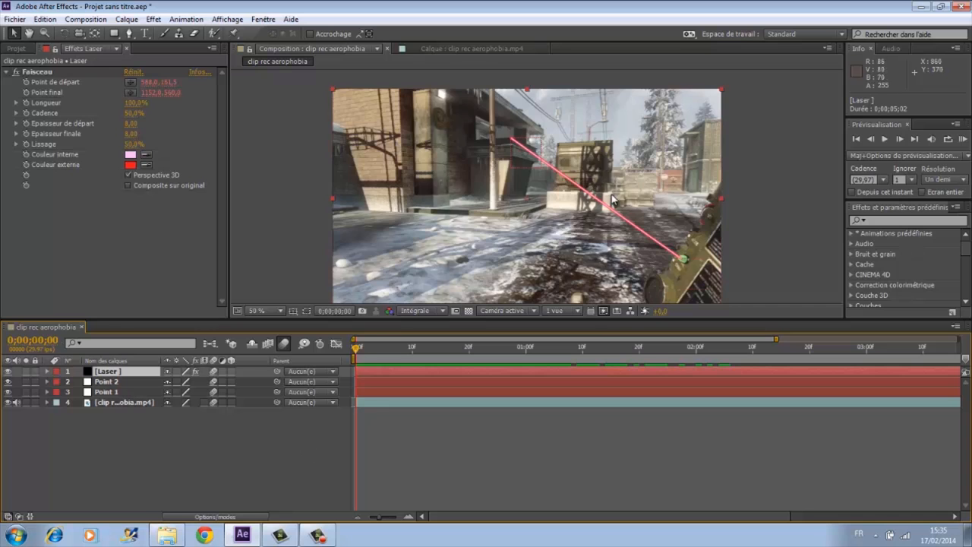
scroll(616, 197, up, 1)
scroll(629, 187, up, 1)
scroll(629, 188, down, 2)
drag(548, 237, 538, 221)
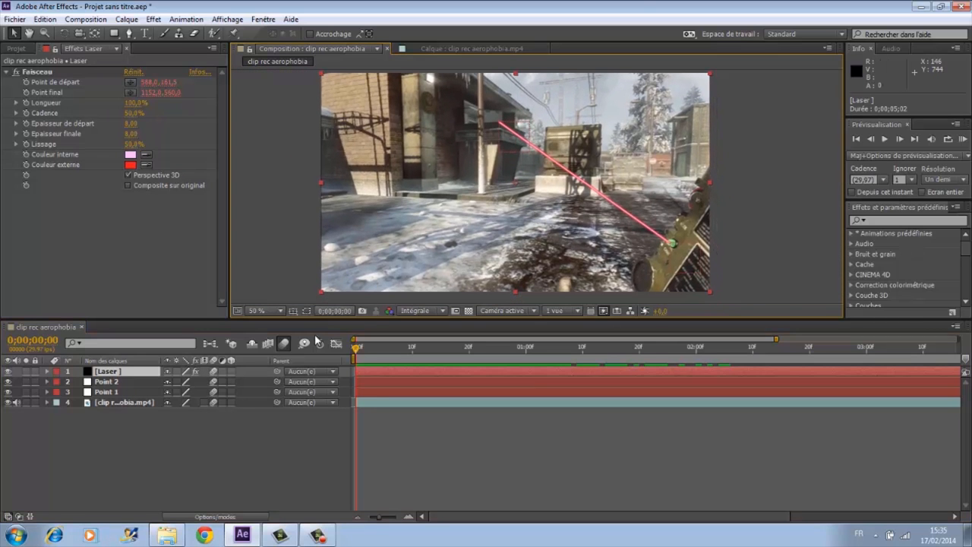
- Create a black 1280 × 720 px solid named Optical Flare
click(126, 19)
mouse_move(129, 35)
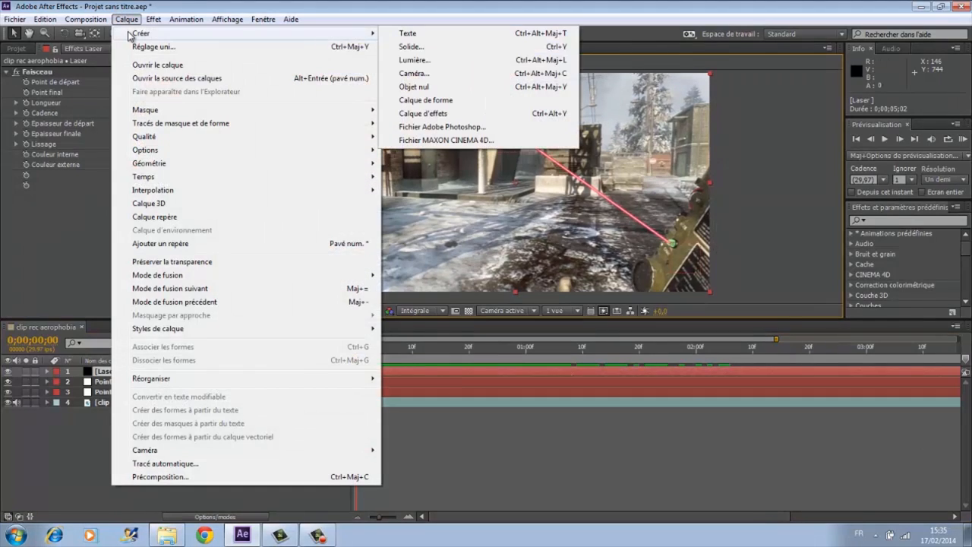
click(411, 47)
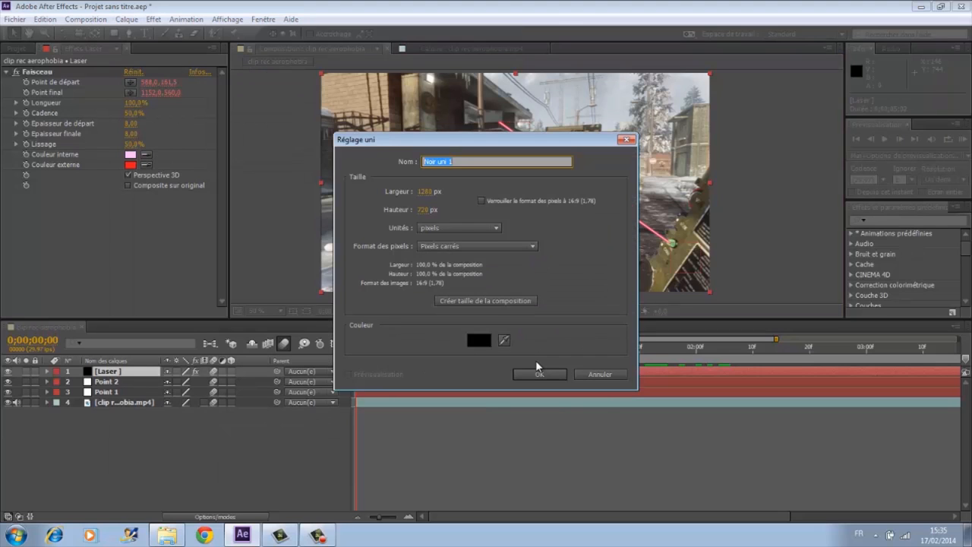
text(Optical Flare)
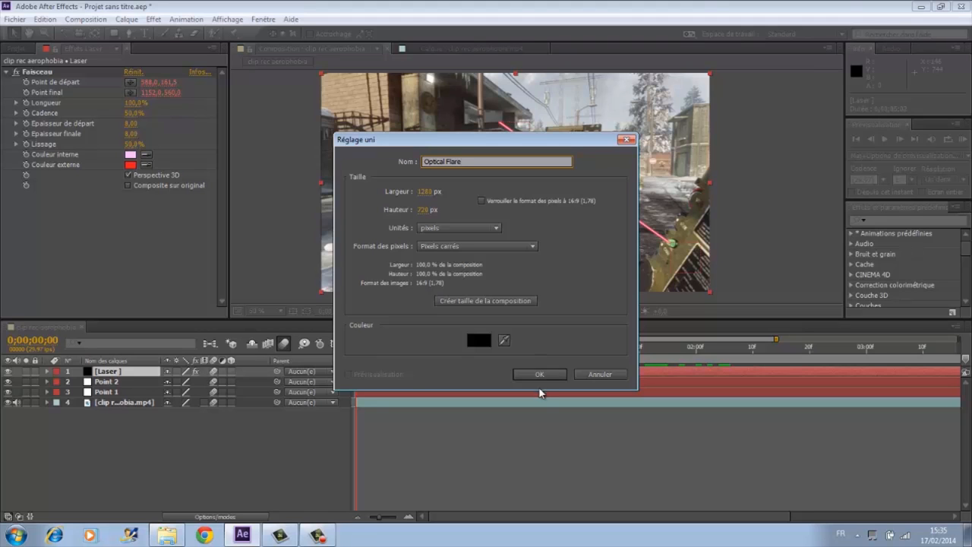
click(537, 369)
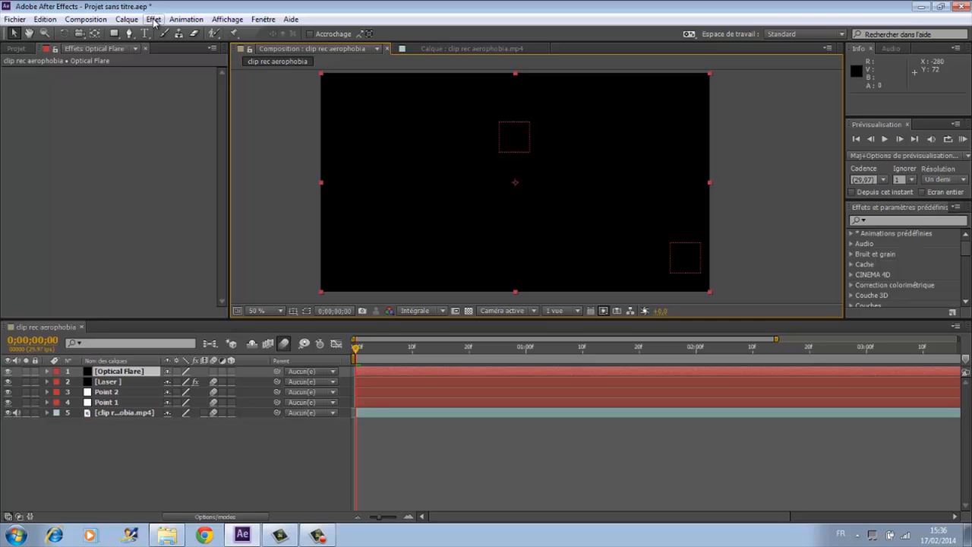
- Apply the Video Copilot Optical Flares effect to the Optical Flare solid and show its effect settings
click(154, 20)
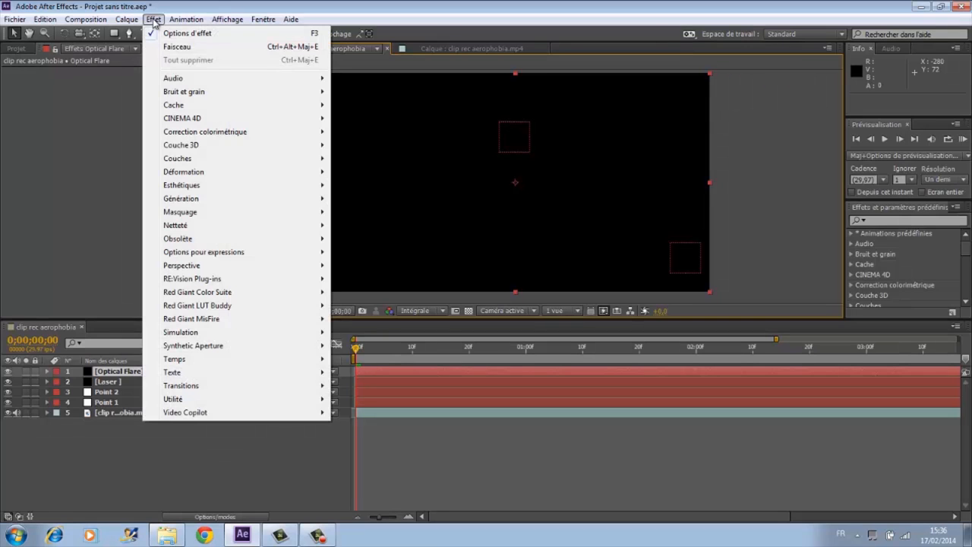
mouse_move(228, 413)
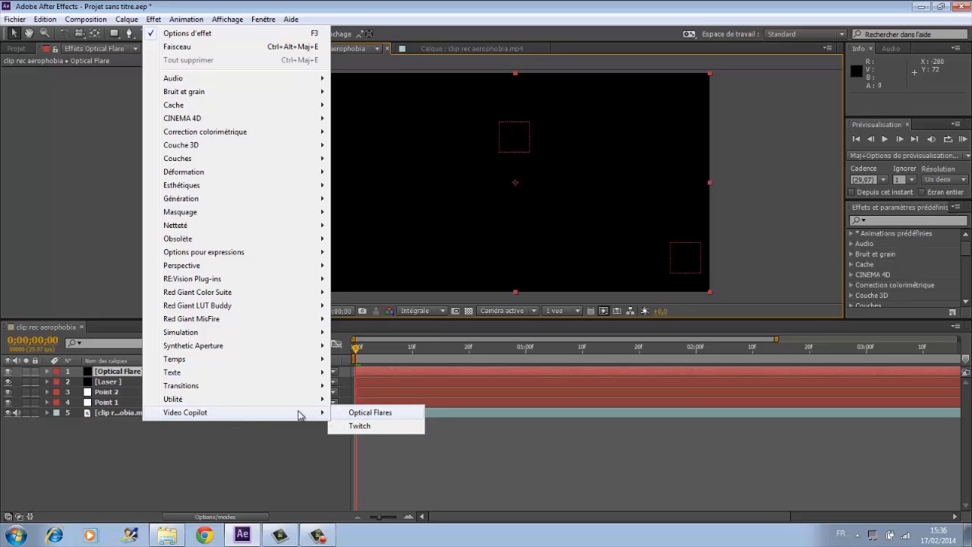
click(370, 413)
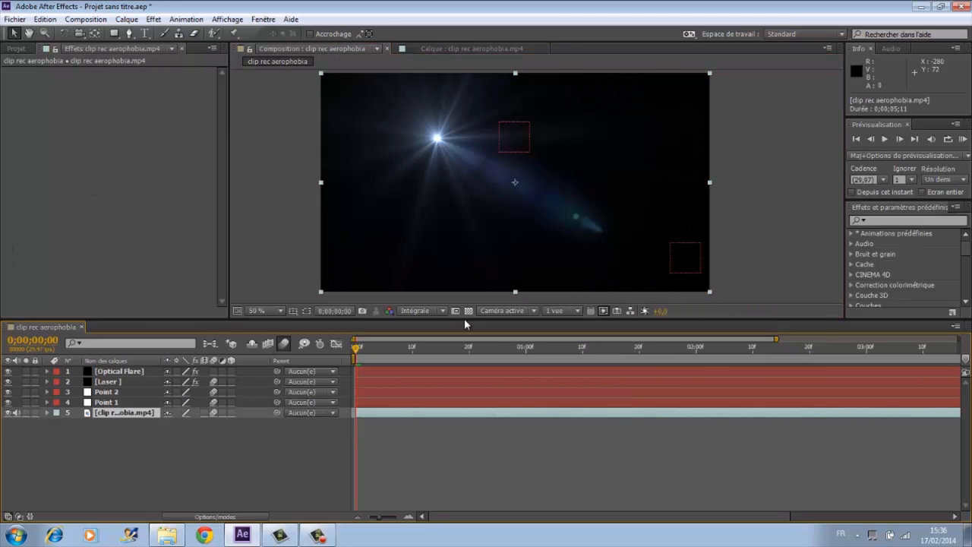
click(118, 371)
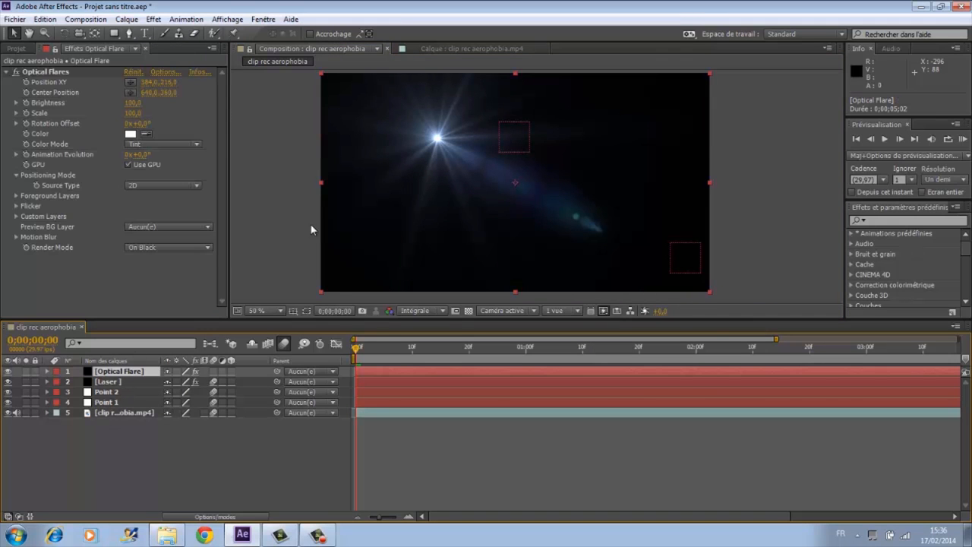
- Set the lens texture image to Dirty in the Optical Flares options and accept the flare
click(162, 71)
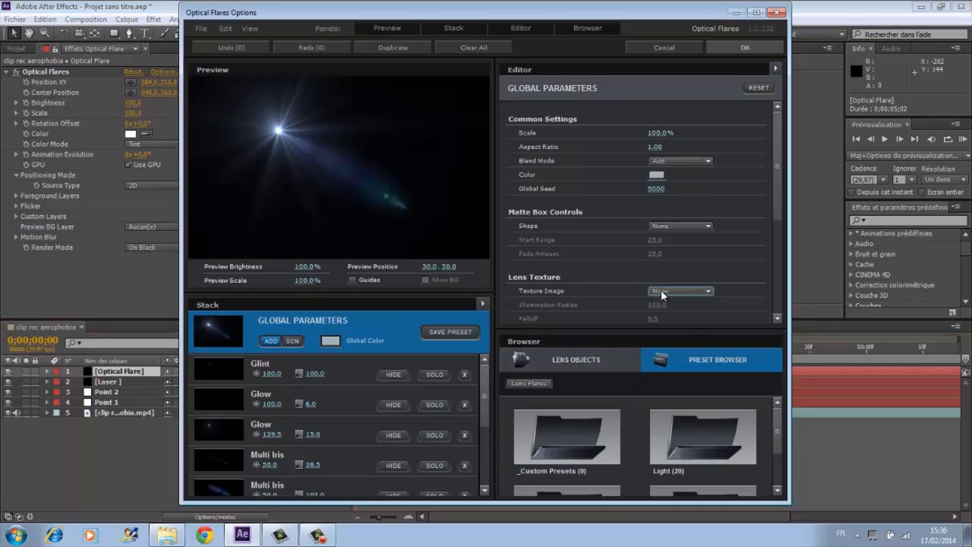
click(661, 290)
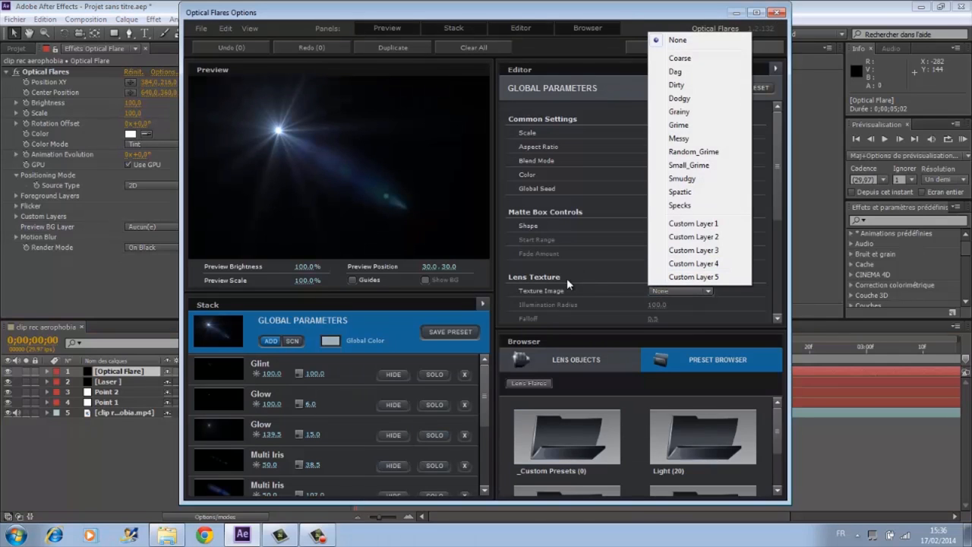
click(679, 87)
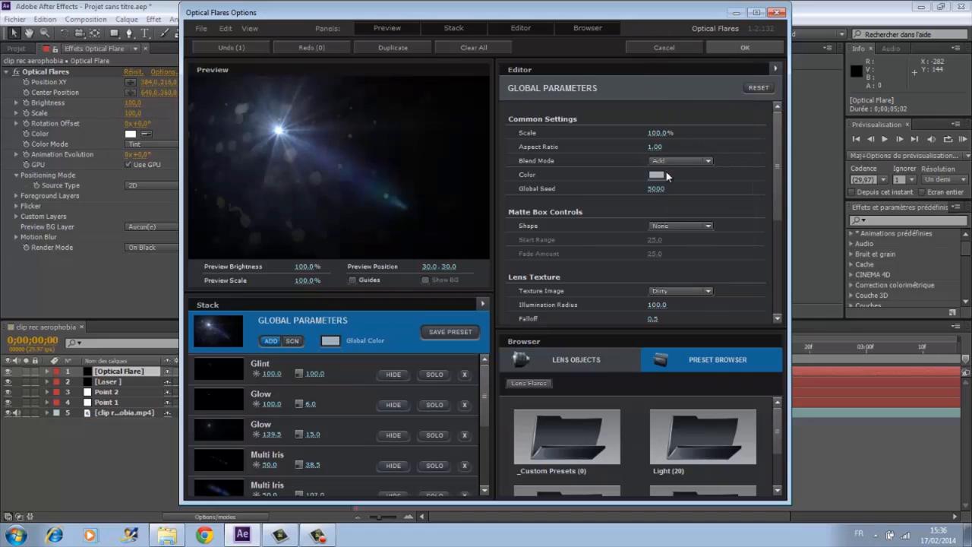
click(668, 290)
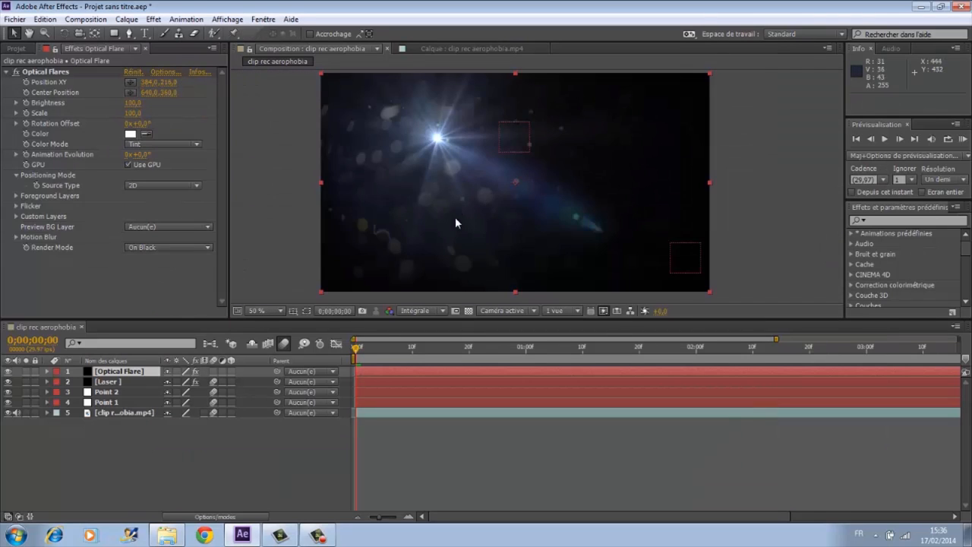
- Examine the flare's dirty lens texture up close in the composition
scroll(434, 195, up, 1)
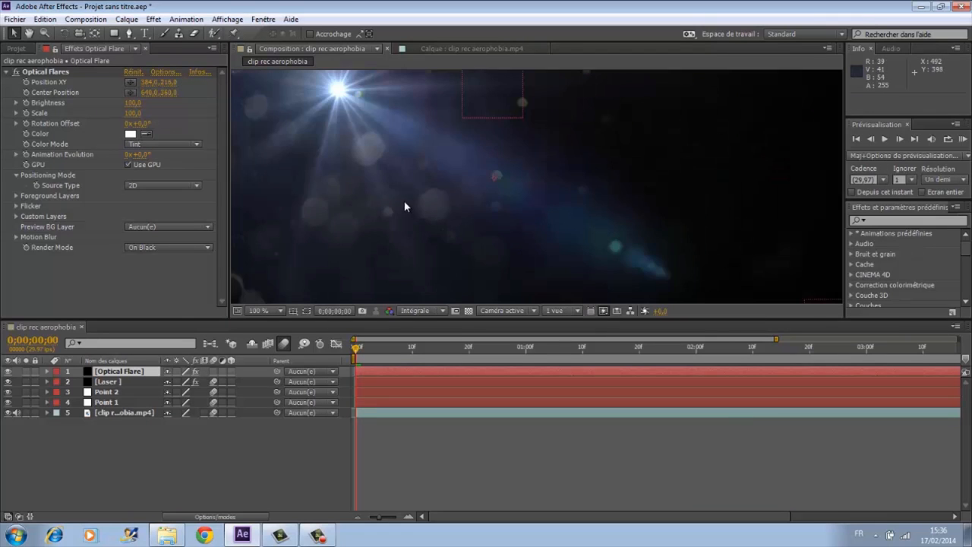
drag(406, 201, 590, 183)
scroll(507, 246, down, 1)
scroll(508, 210, up, 1)
scroll(509, 208, up, 1)
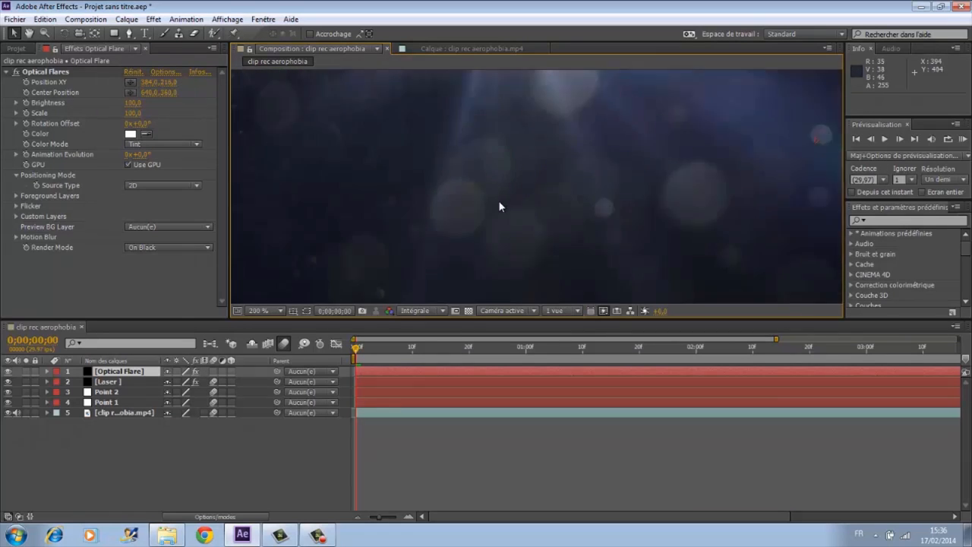
scroll(499, 205, down, 2)
drag(499, 206, 456, 216)
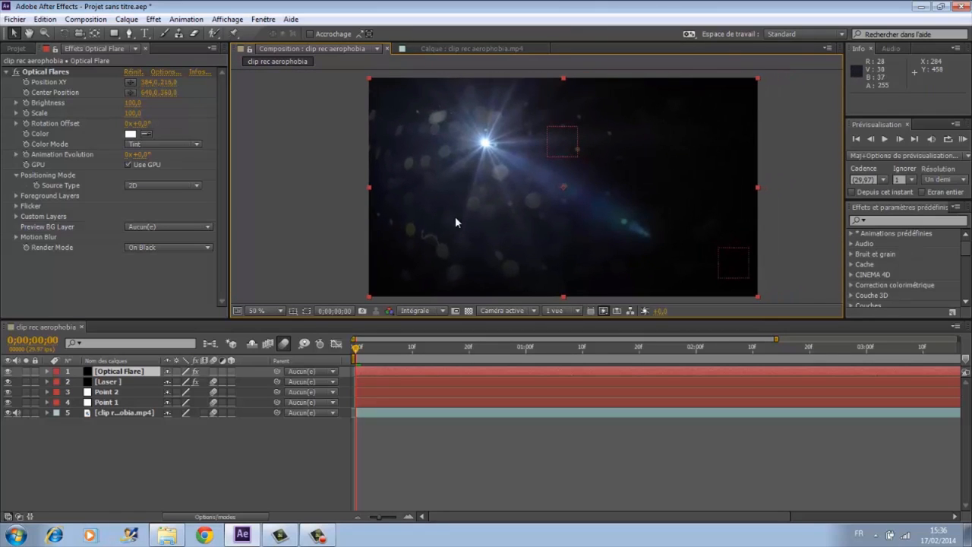
- Set the Optical Flares render mode to On Transparent
click(143, 246)
click(147, 274)
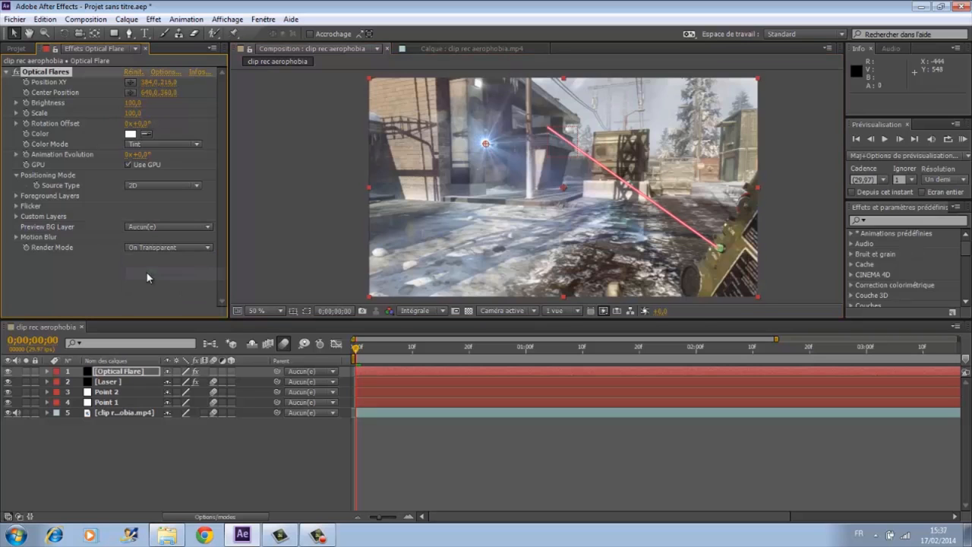
- Try positioning the flare by hand, first on the laser's end at the weapon and finally to its side at about 977, 549
drag(486, 143, 718, 248)
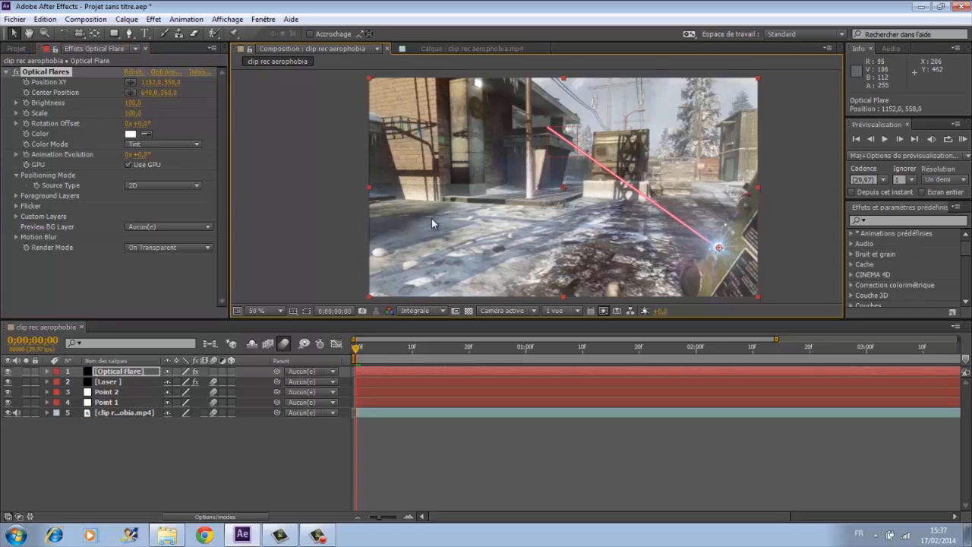
drag(719, 249, 718, 253)
scroll(719, 251, up, 2)
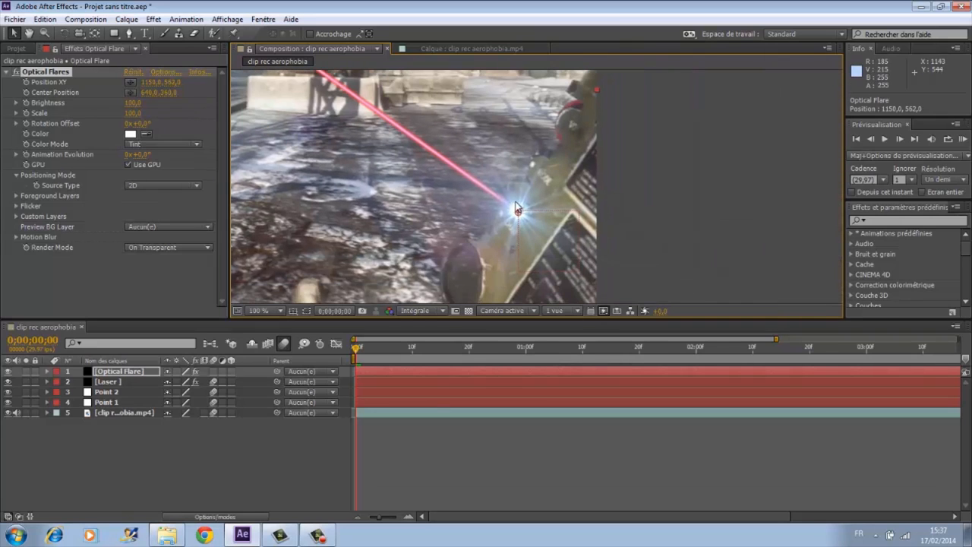
drag(517, 207, 379, 196)
scroll(508, 228, up, 4)
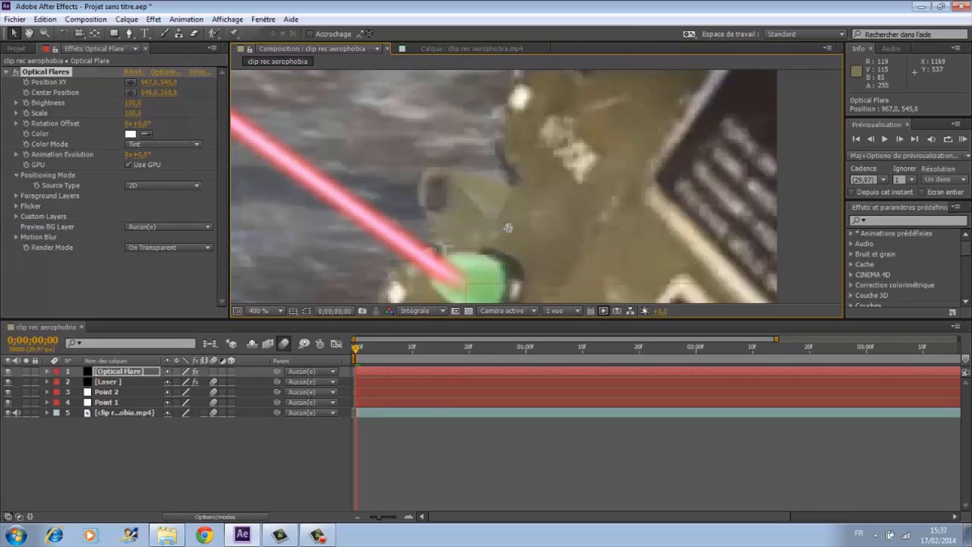
drag(508, 228, 540, 135)
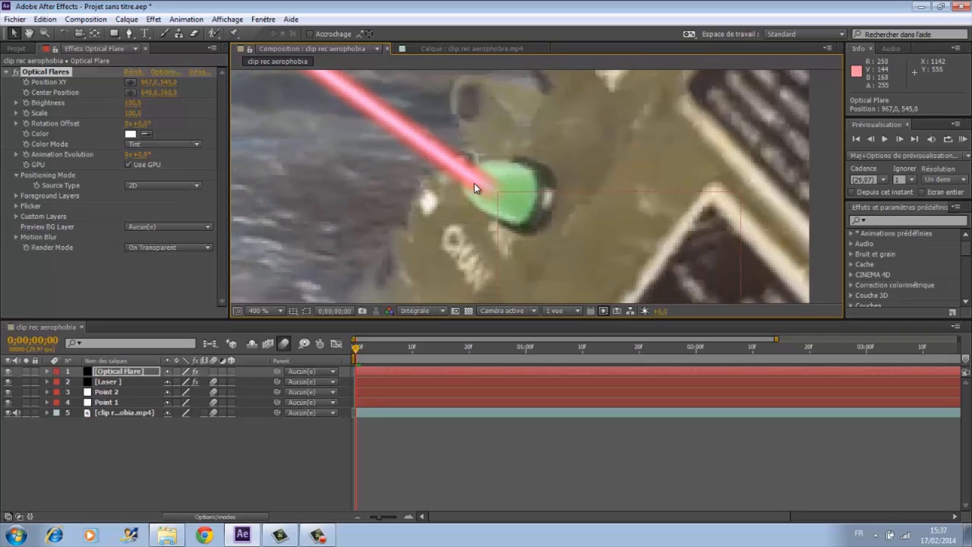
scroll(502, 194, down, 2)
scroll(431, 183, down, 2)
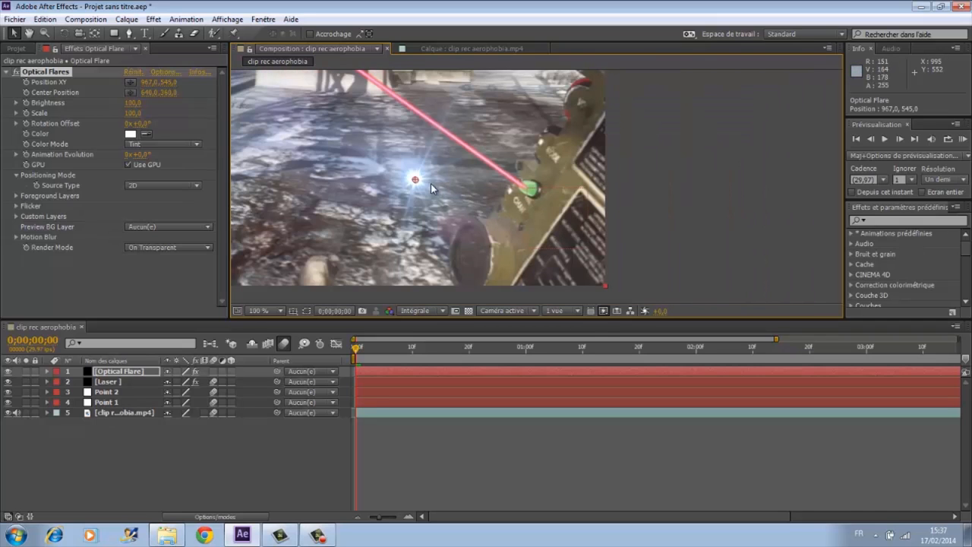
drag(416, 181, 423, 183)
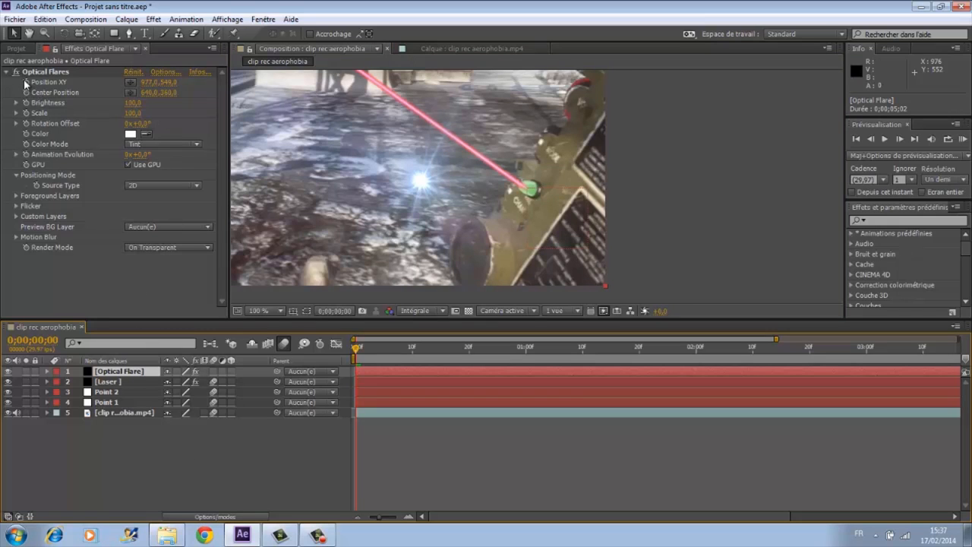
click(132, 85)
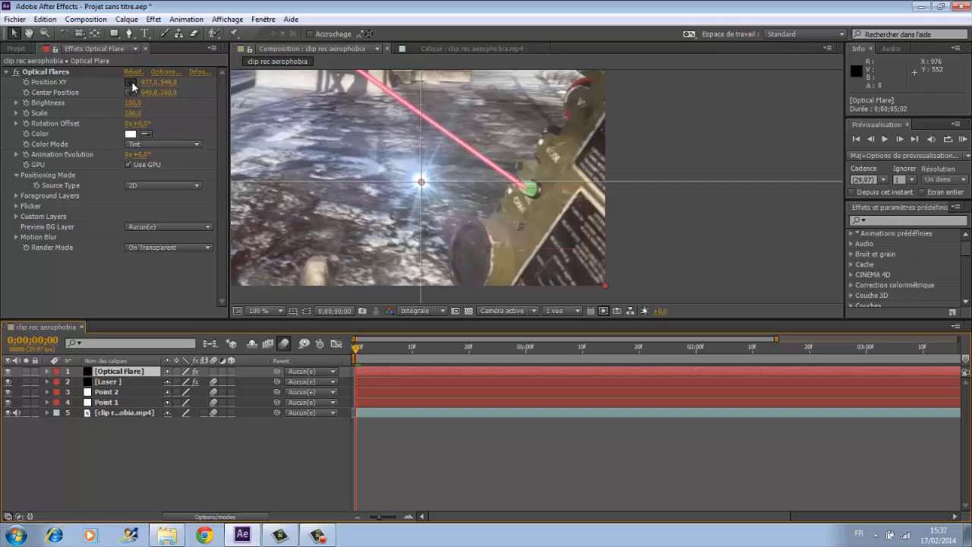
- Add an expression to the flare's Position XY and reveal the Position properties of the Point 1 and Point 2 nulls
alt+click(26, 83)
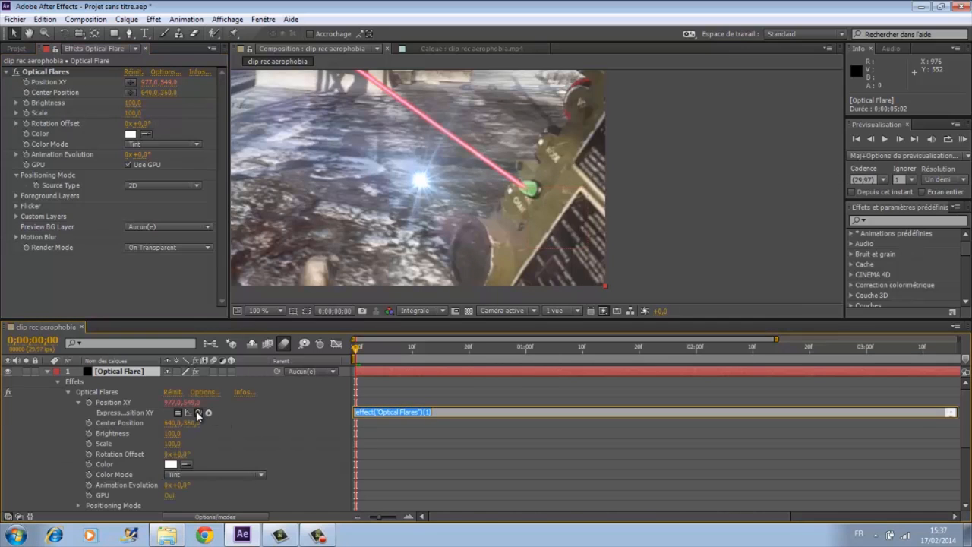
drag(199, 414, 145, 489)
scroll(122, 479, down, 3)
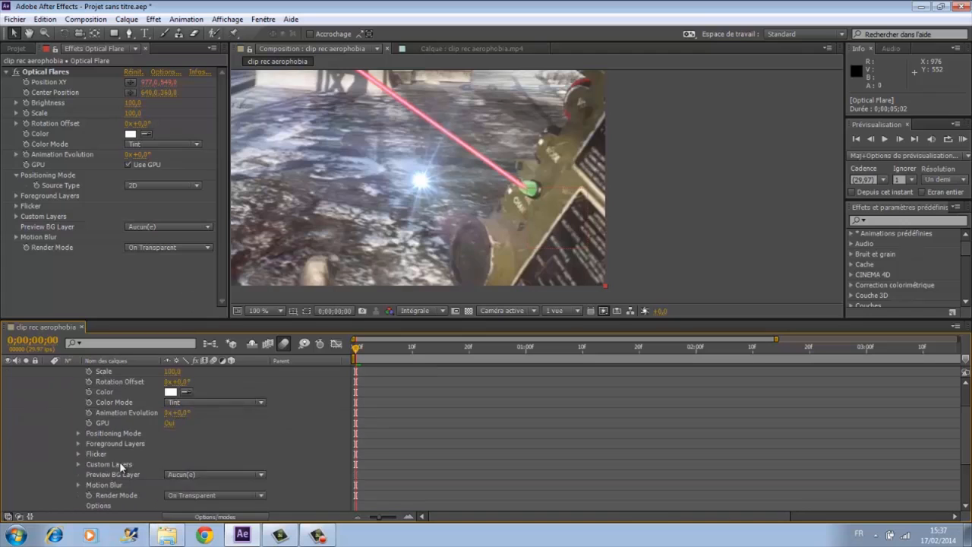
click(119, 495)
key(p)
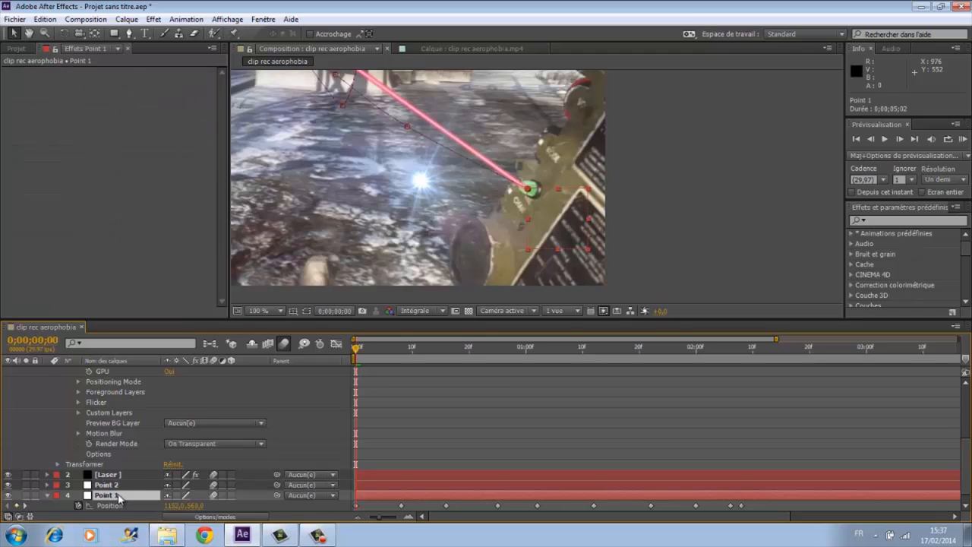
click(119, 484)
key(p)
scroll(125, 477, down, 1)
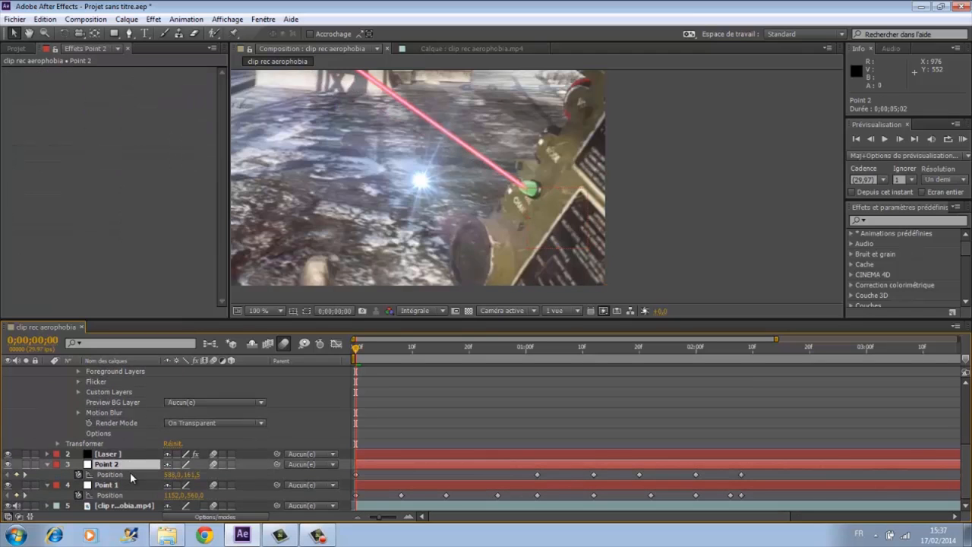
- Link the flare's Position XY expression to the Position of Point 1 and check the flare up close
scroll(144, 436, up, 4)
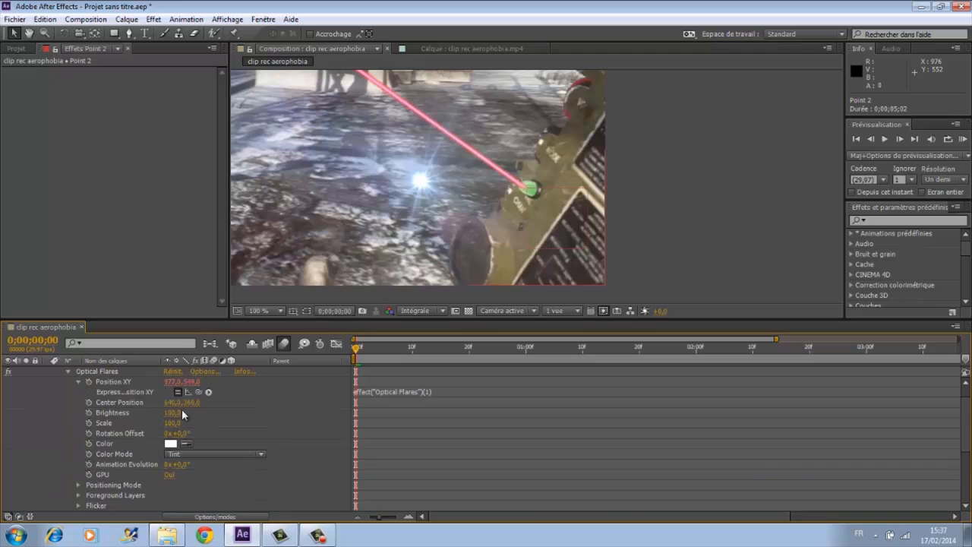
drag(198, 392, 125, 500)
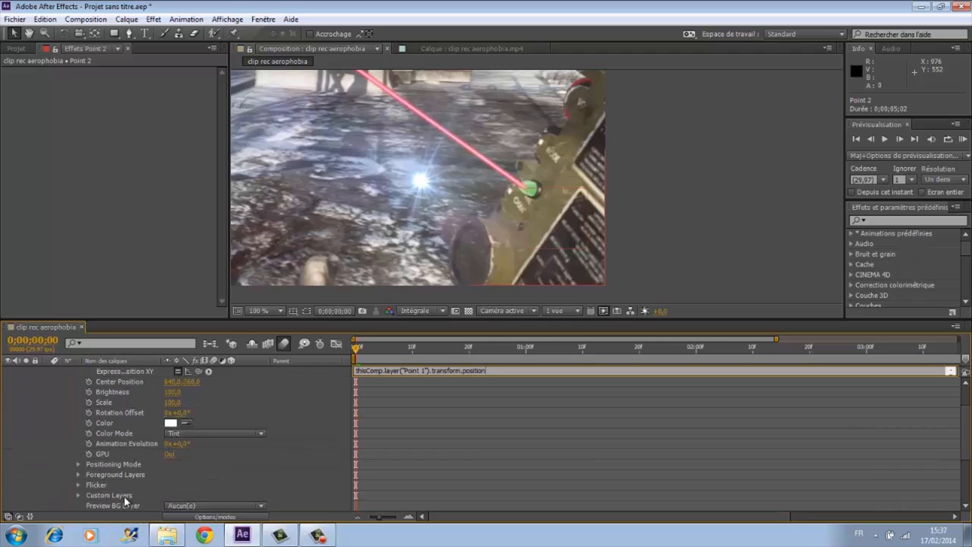
click(386, 221)
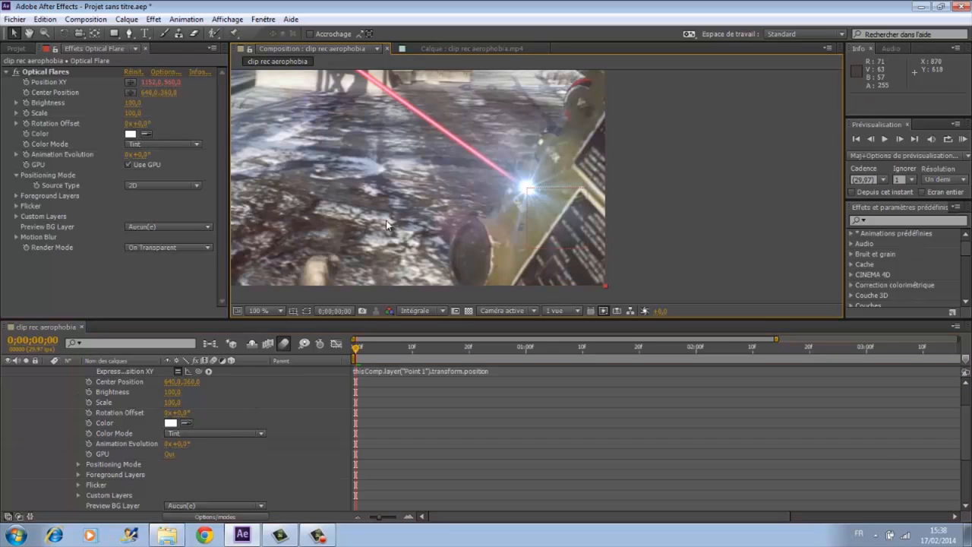
scroll(568, 202, up, 4)
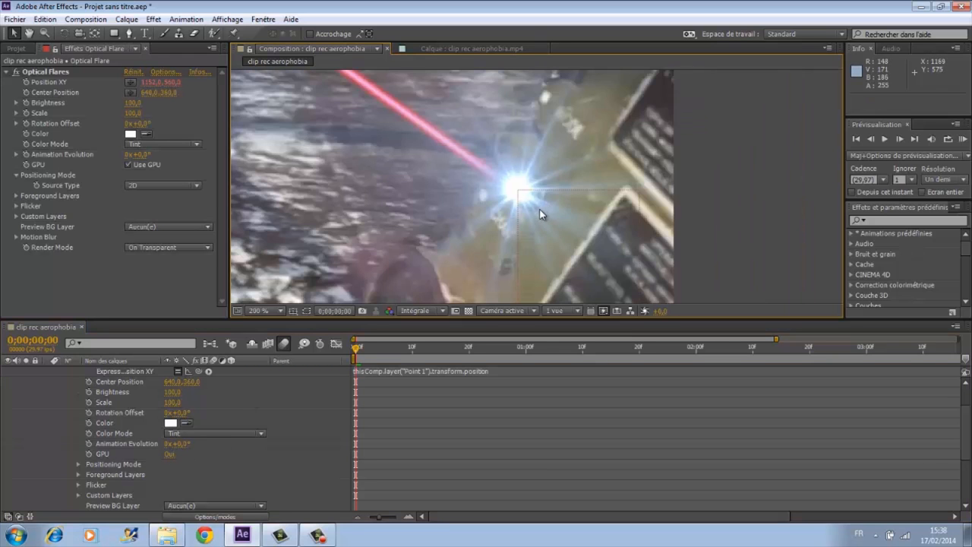
scroll(540, 206, up, 2)
scroll(529, 211, up, 1)
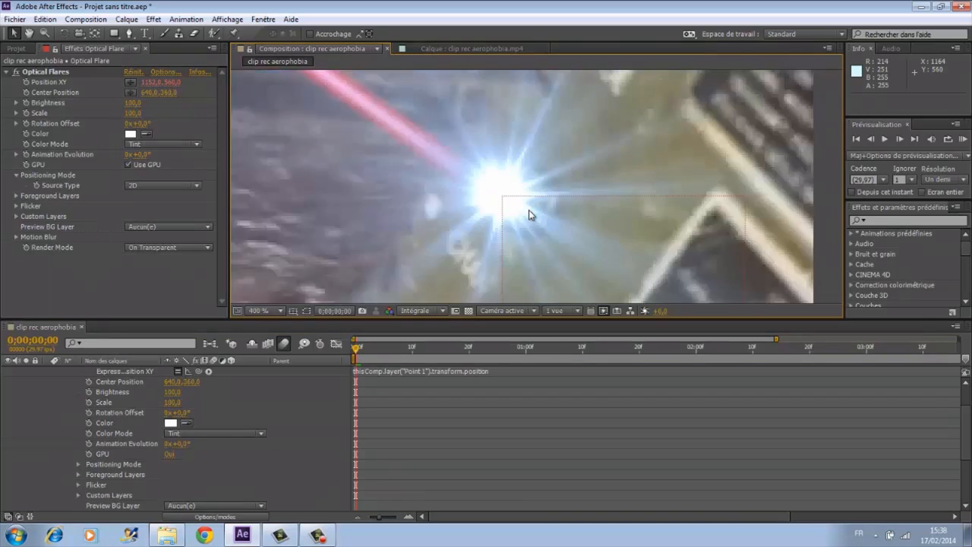
scroll(529, 211, down, 6)
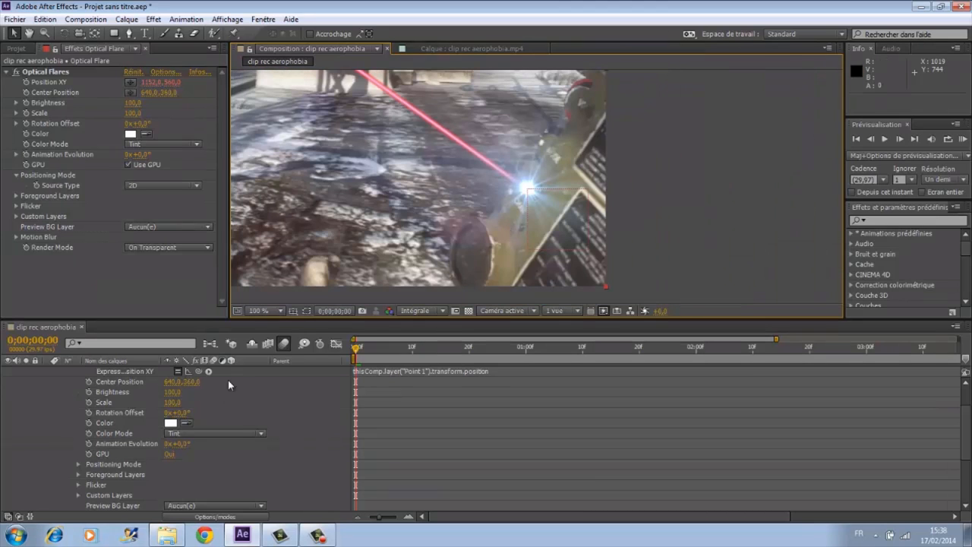
- Show the blending modes of the layers and set the Optical Flare layer to Addition
scroll(198, 444, down, 3)
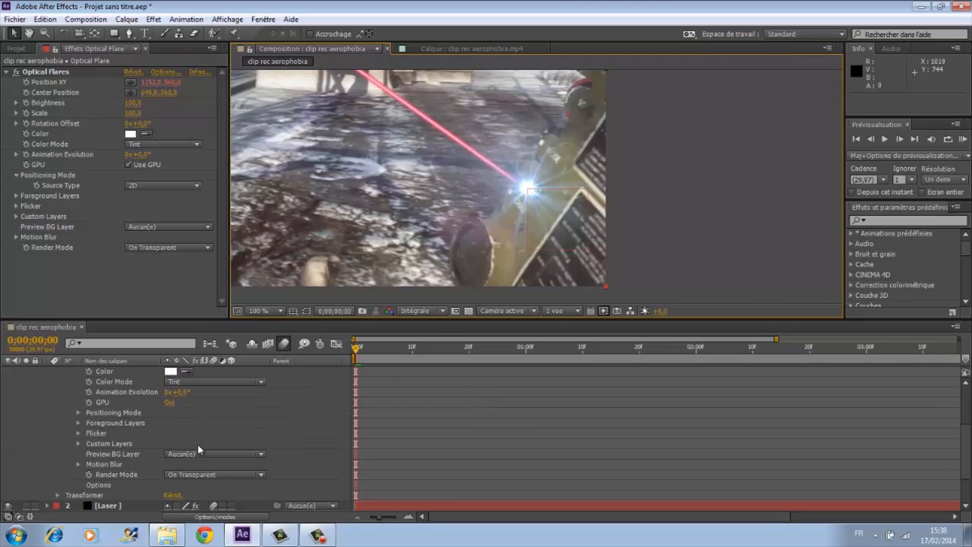
click(216, 516)
scroll(164, 455, up, 5)
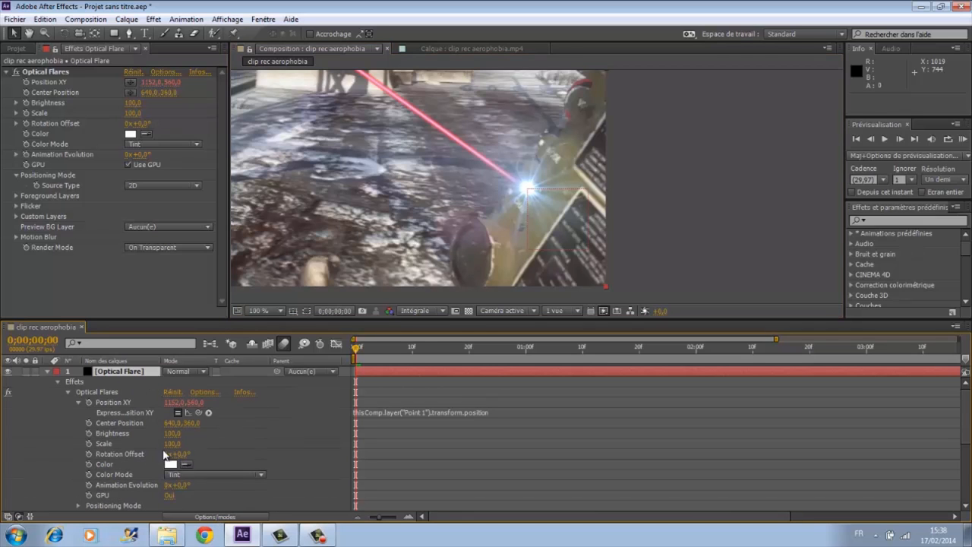
click(48, 371)
click(174, 372)
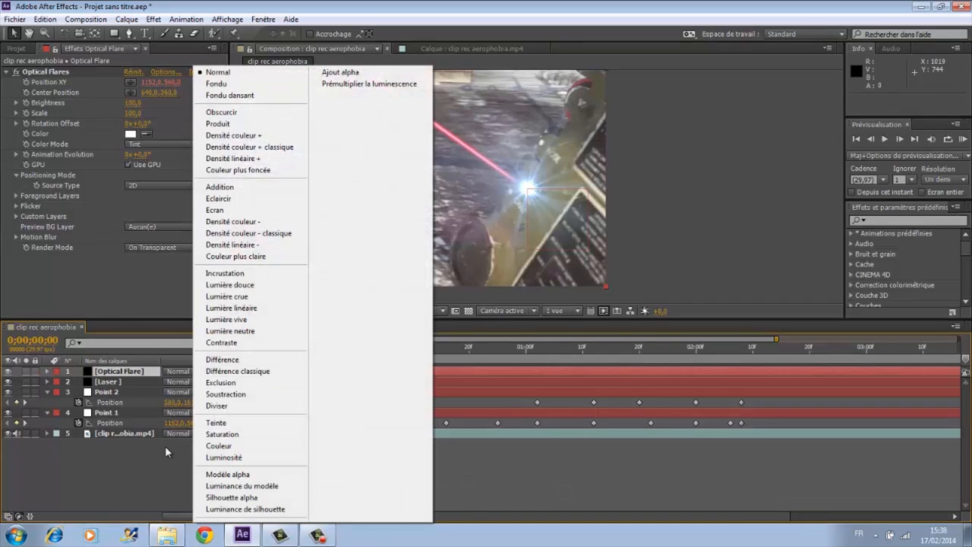
click(165, 452)
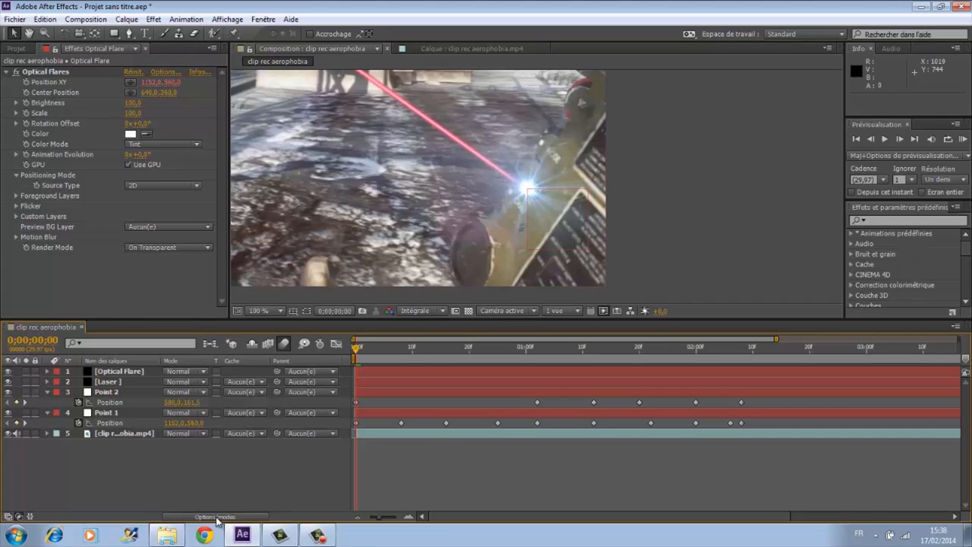
click(188, 375)
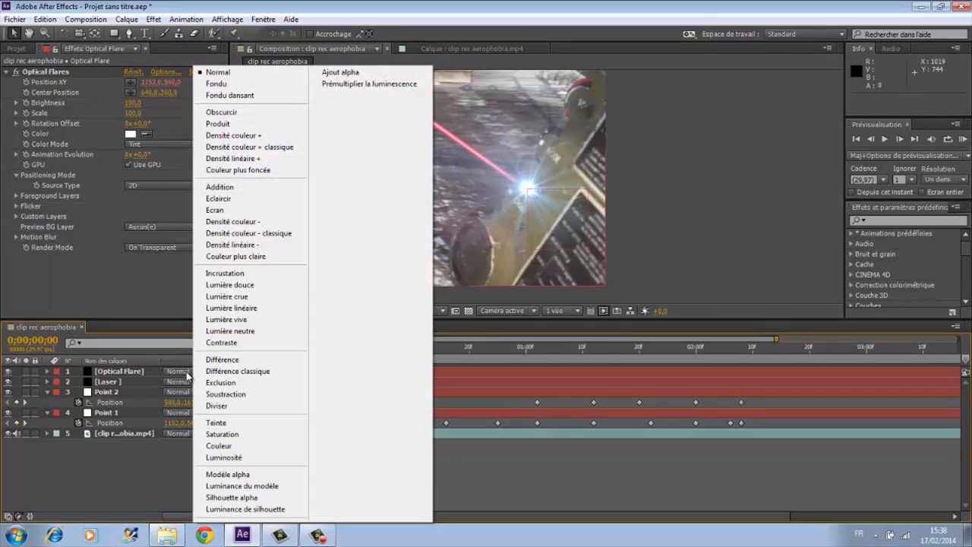
click(233, 190)
scroll(524, 199, up, 5)
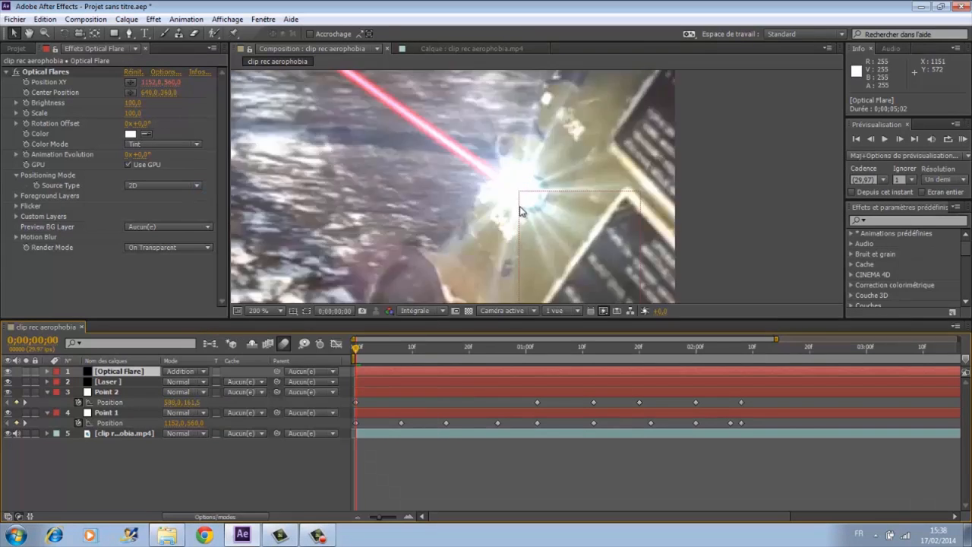
scroll(530, 211, down, 5)
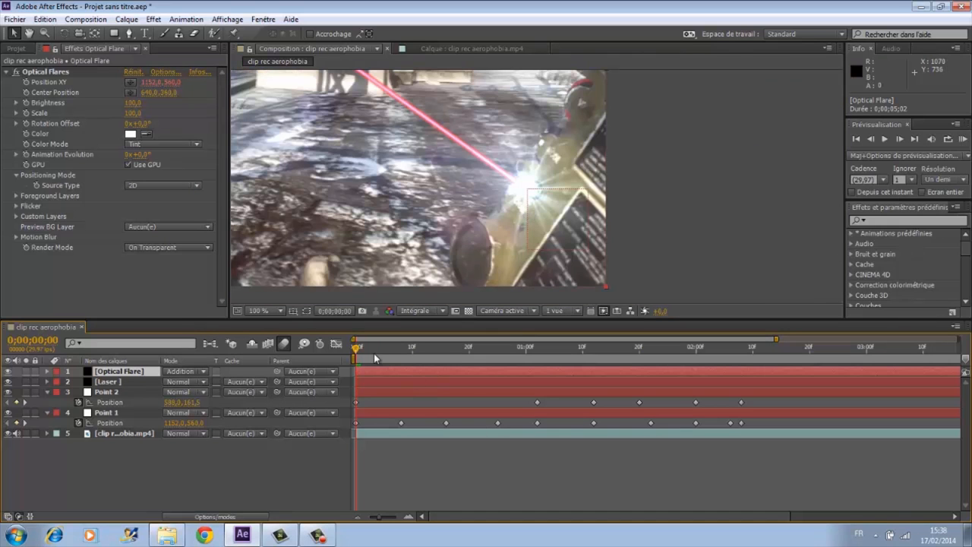
- Go to 0;00;00;08 and check how the flare sits on the laser's end in the whole frame
drag(378, 351, 401, 348)
scroll(445, 258, down, 1)
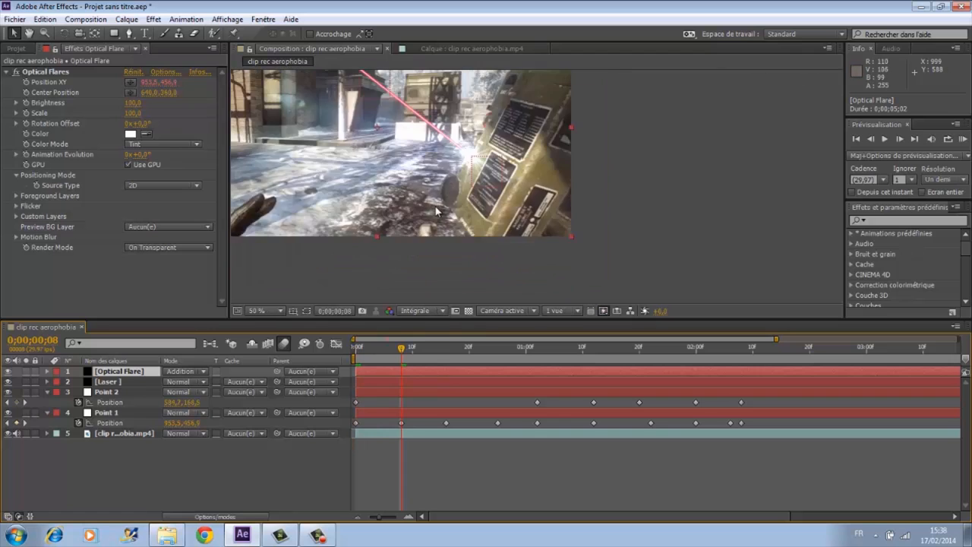
drag(617, 213, 599, 218)
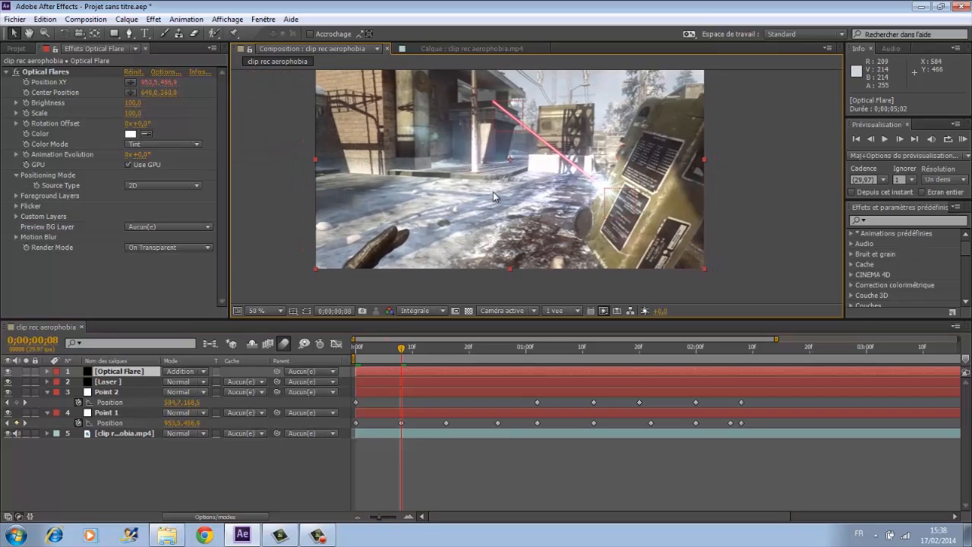
drag(486, 187, 479, 216)
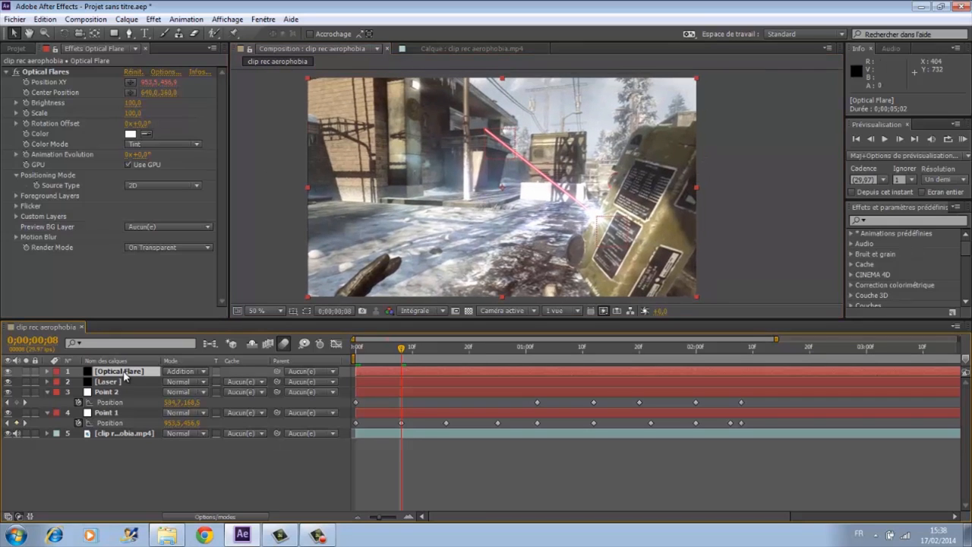
- Duplicate the Optical Flare layer and link the copy's Position XY expression to the Position of Point 2
key(ctrl+d)
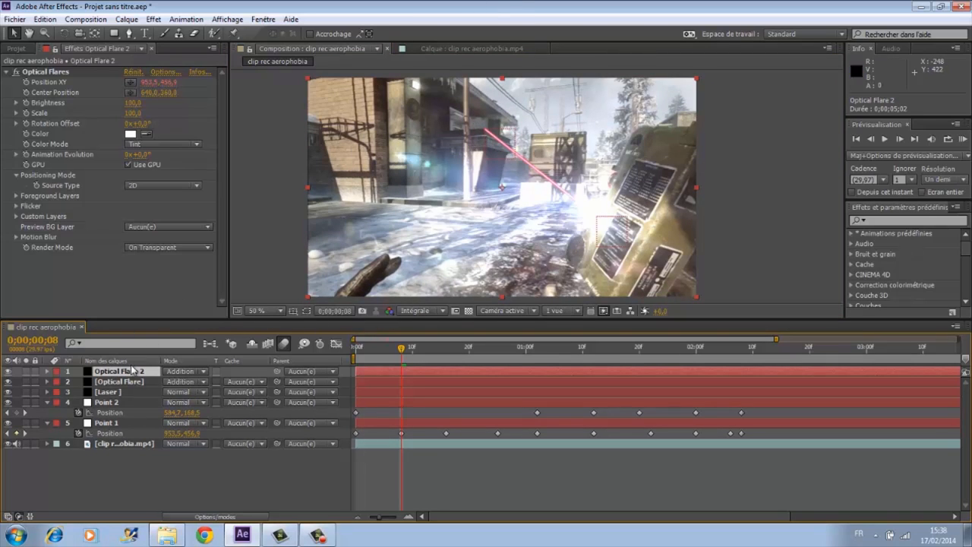
alt+click(27, 83)
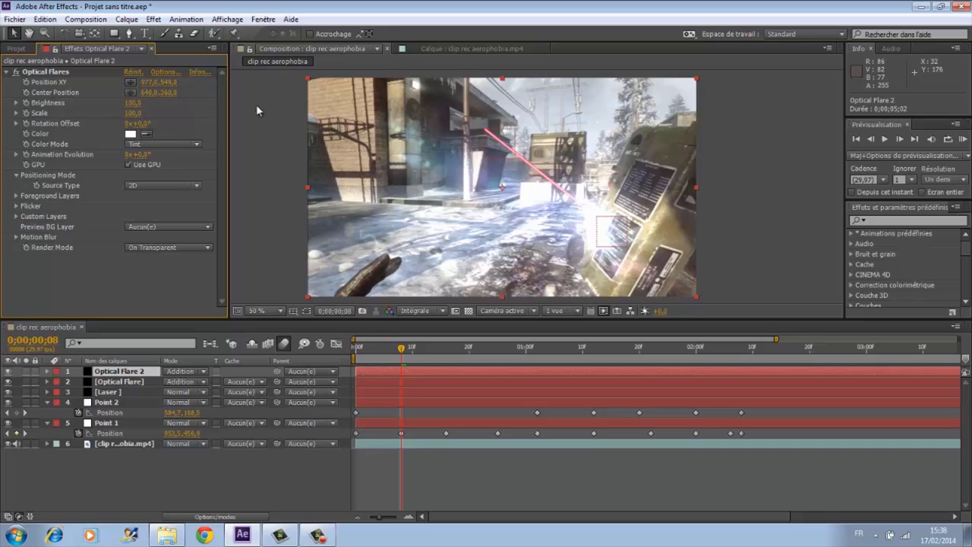
alt+click(27, 83)
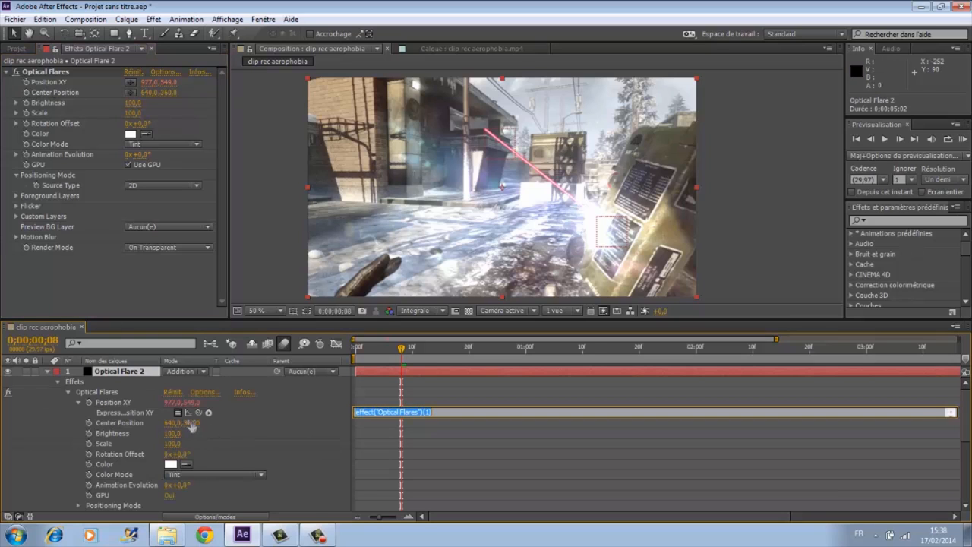
drag(199, 413, 137, 490)
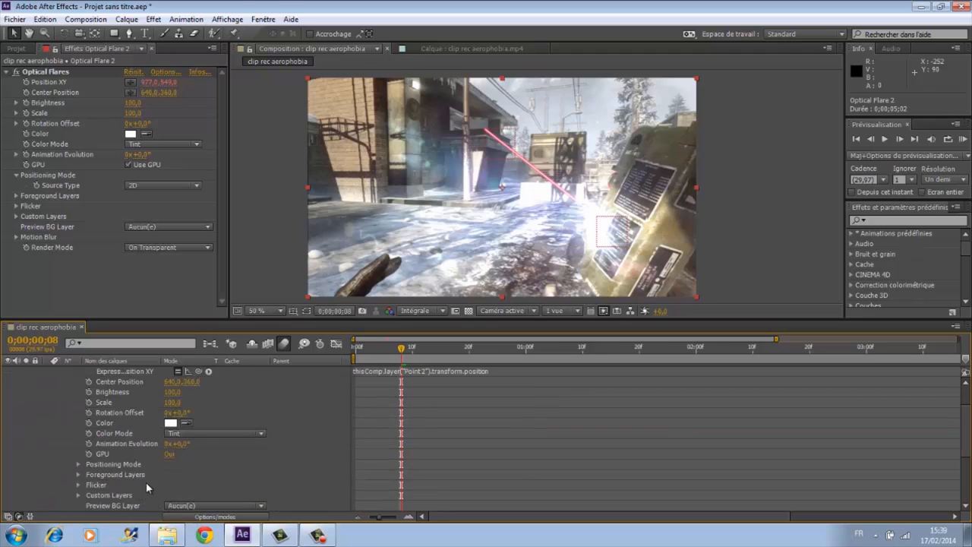
click(278, 186)
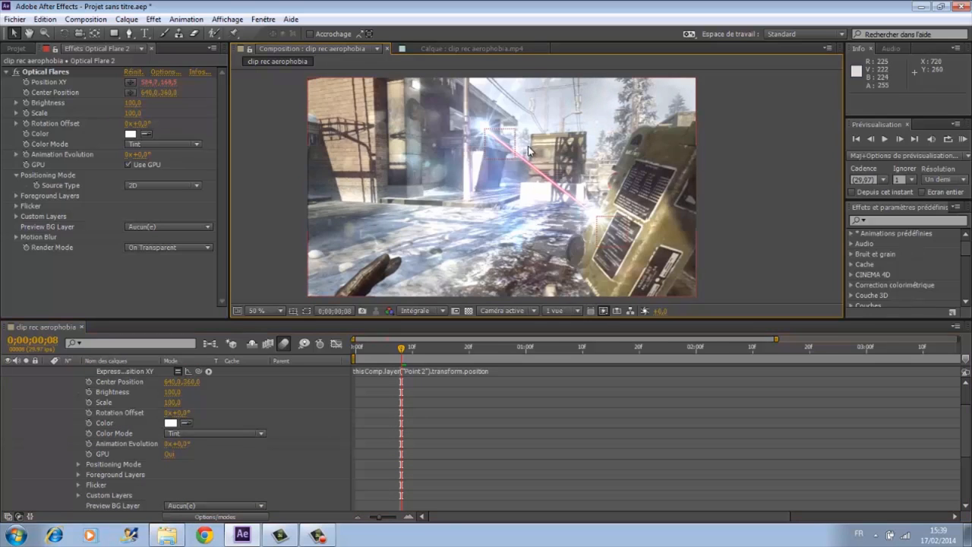
scroll(530, 150, up, 6)
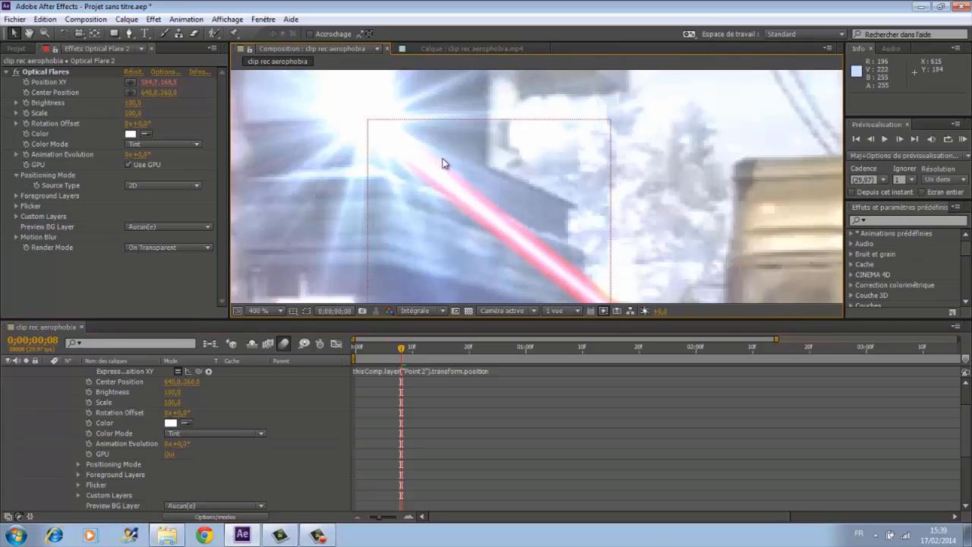
scroll(486, 228, up, 3)
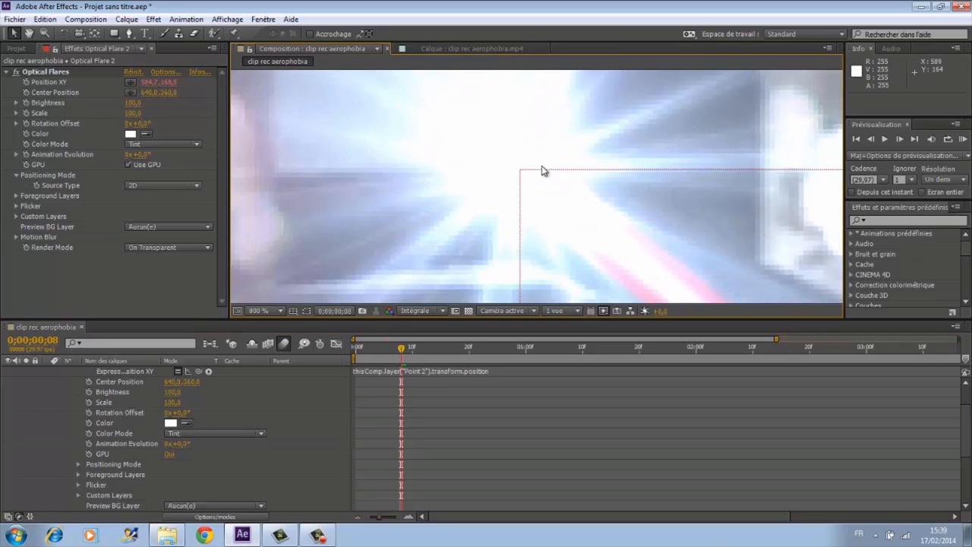
- Set the Scale of the Optical Flares effect on the Optical Flare 2 layer to 40 and collapse the effect and layer properties
scroll(542, 170, down, 6)
scroll(511, 187, up, 1)
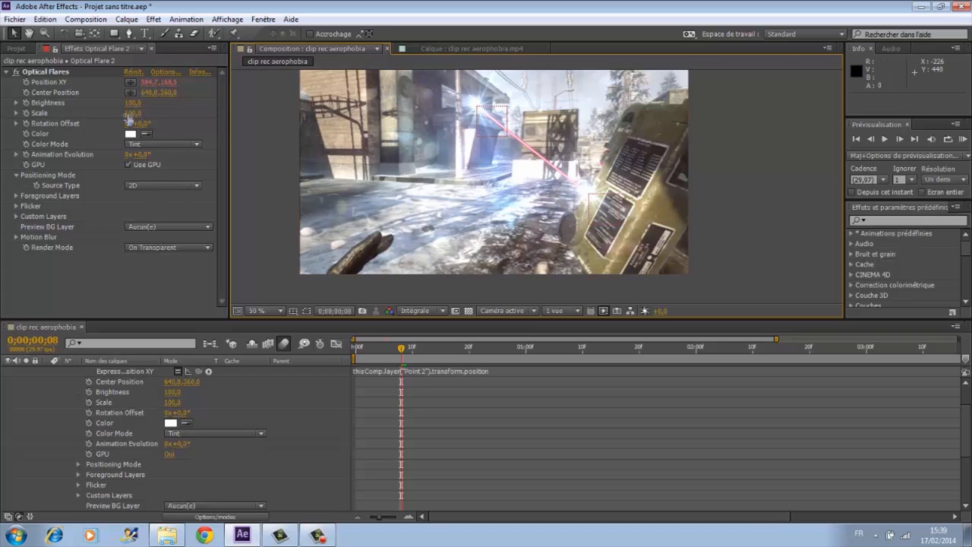
mouse_move(131, 113)
mouse_down()
mouse_move(77, 112)
mouse_move(137, 114)
mouse_up()
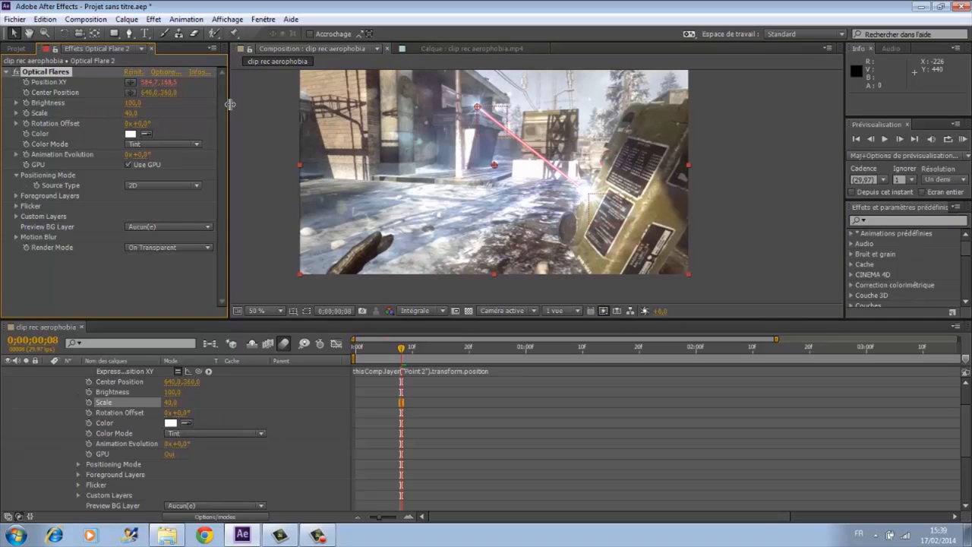
drag(568, 97, 573, 123)
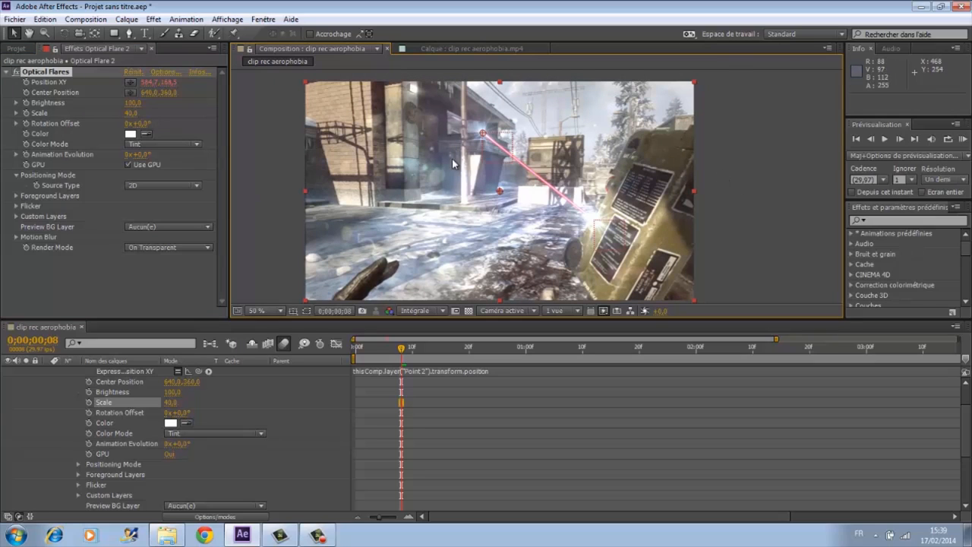
click(7, 73)
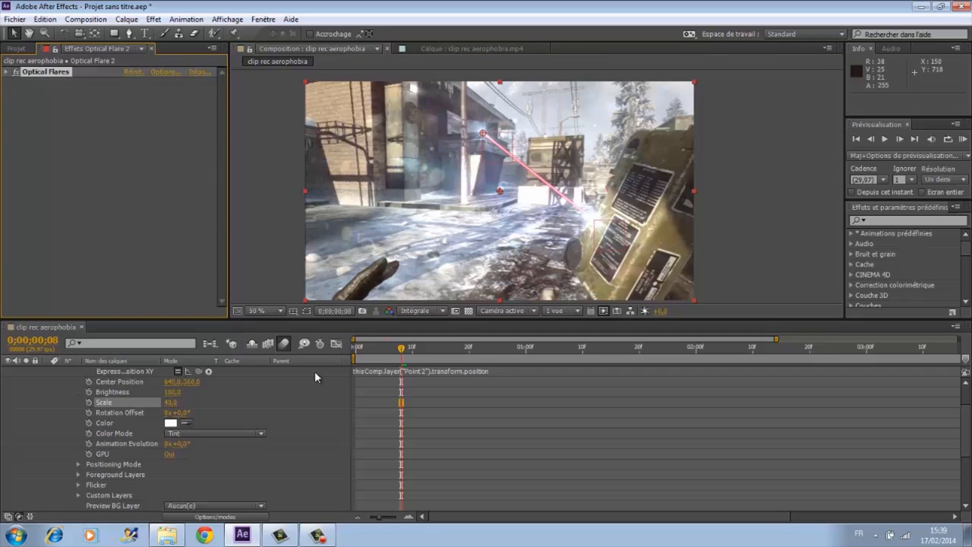
scroll(97, 442, up, 1)
scroll(97, 442, up, 1)
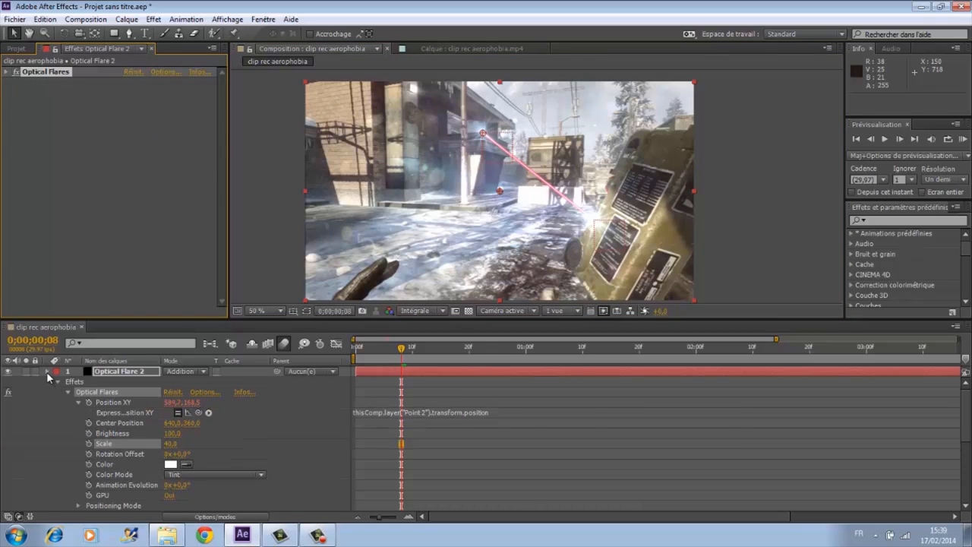
click(47, 372)
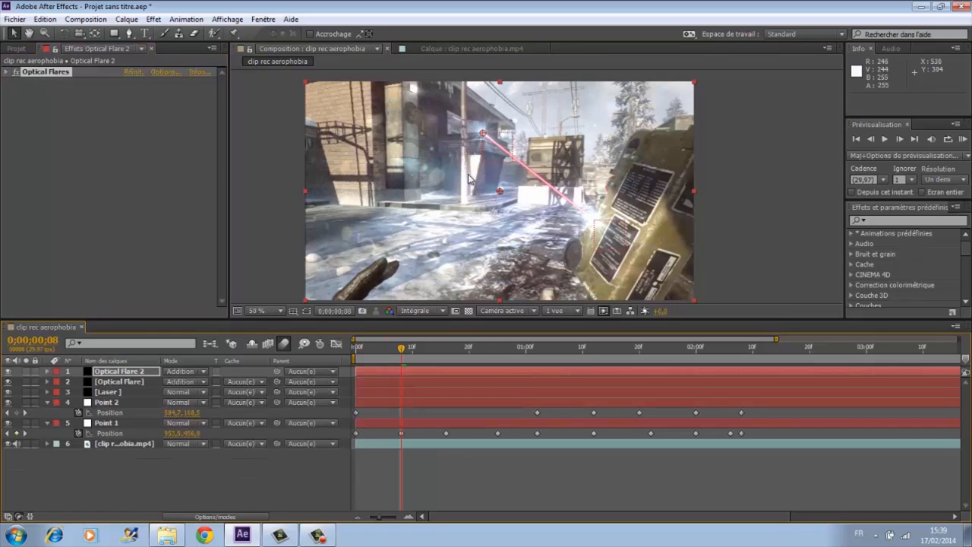
- Recolour the Laser layer's beam with a pale cyan inner colour and a periwinkle blue outer colour, 9CA1FF
click(116, 392)
scroll(541, 168, up, 2)
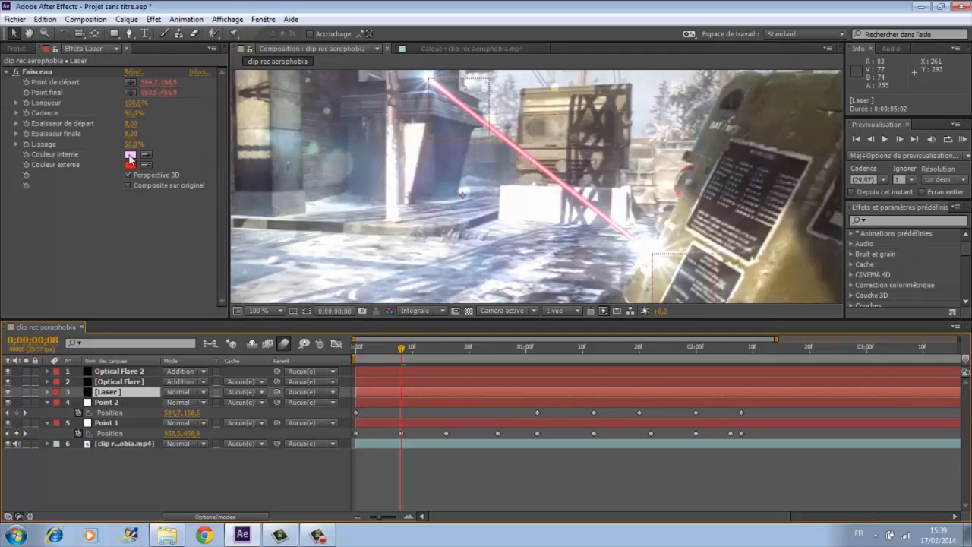
click(130, 156)
mouse_move(352, 393)
mouse_down()
mouse_move(352, 404)
mouse_move(353, 384)
mouse_move(357, 407)
mouse_move(363, 399)
mouse_up()
click(449, 325)
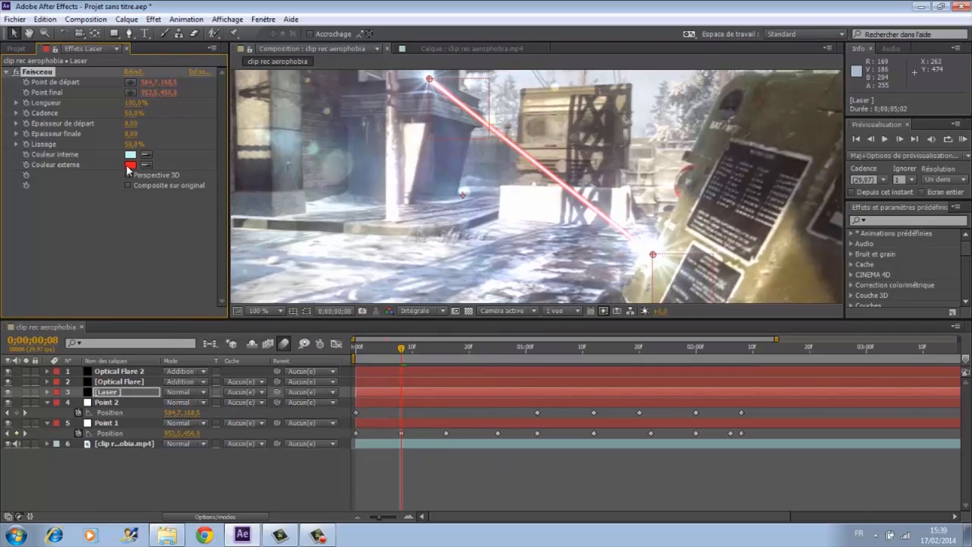
click(130, 165)
drag(353, 403, 354, 382)
mouse_move(238, 338)
mouse_down()
mouse_move(225, 320)
mouse_move(240, 311)
mouse_move(165, 314)
mouse_up()
mouse_move(245, 294)
mouse_down()
mouse_move(256, 291)
mouse_move(244, 297)
mouse_up()
click(430, 328)
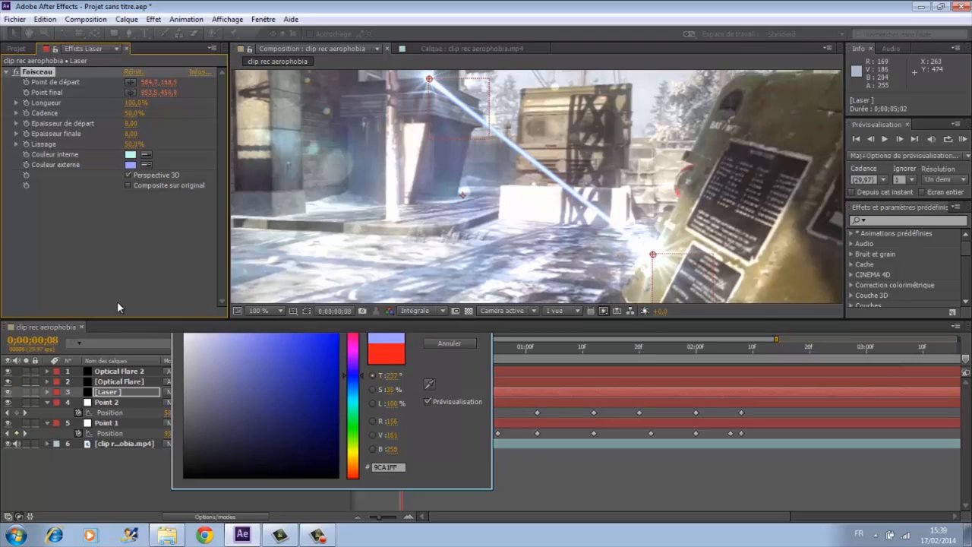
- Try the Addition blending mode on the Laser layer, compare the beam up close and in the whole frame, and restore Normal
click(185, 393)
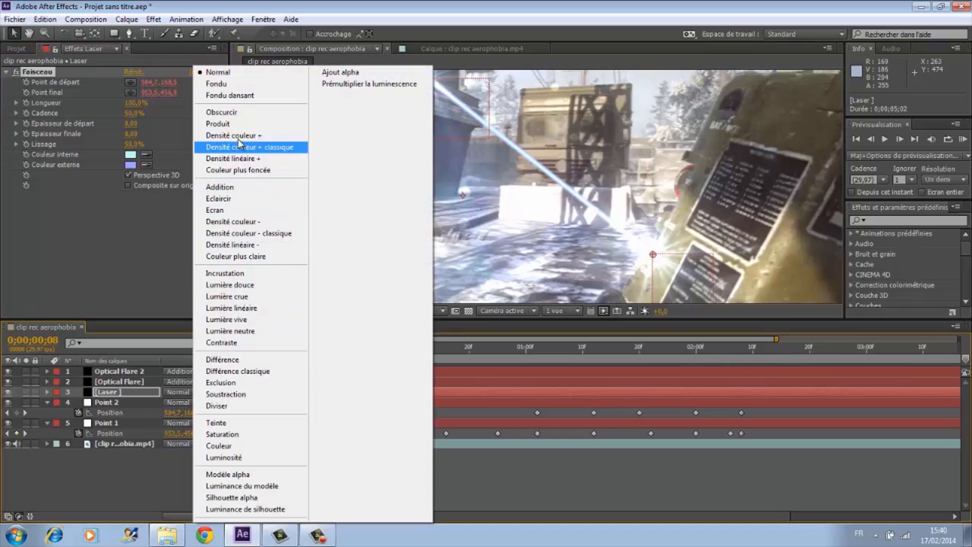
click(242, 188)
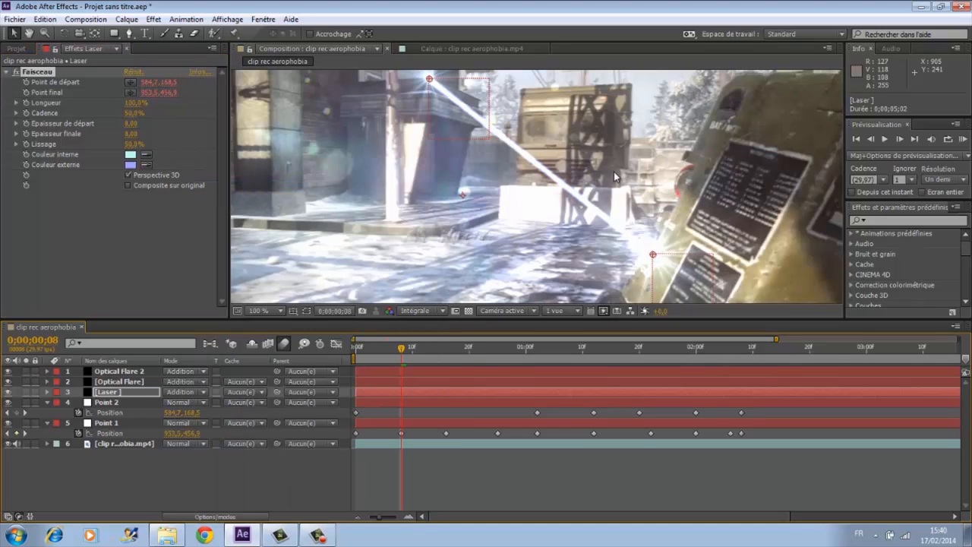
scroll(585, 189, up, 2)
scroll(589, 188, down, 2)
scroll(597, 186, down, 1)
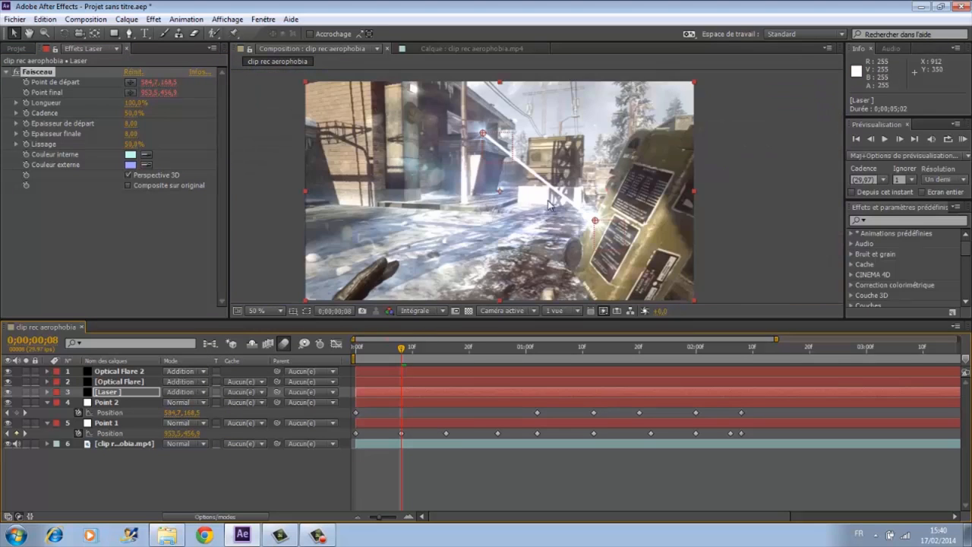
scroll(593, 190, up, 1)
click(182, 392)
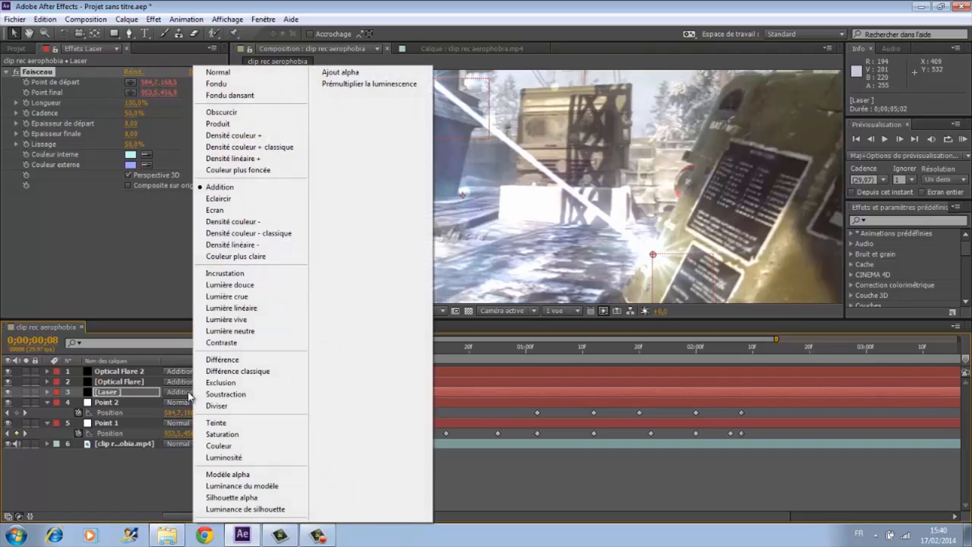
click(208, 75)
scroll(493, 167, down, 1)
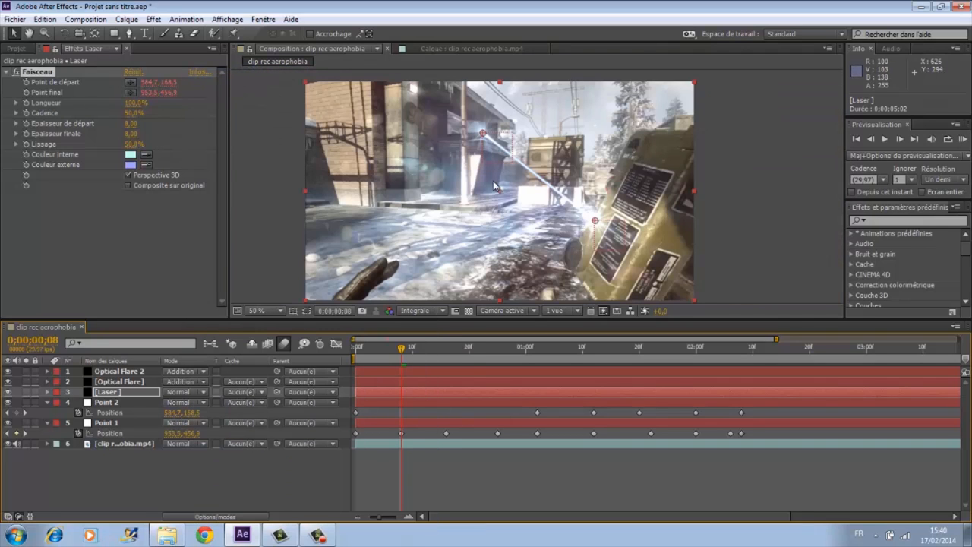
- Go to 0;00;00;13, show the layer switches and try motion blur on both Optical Flare layers
click(279, 216)
drag(533, 220, 530, 223)
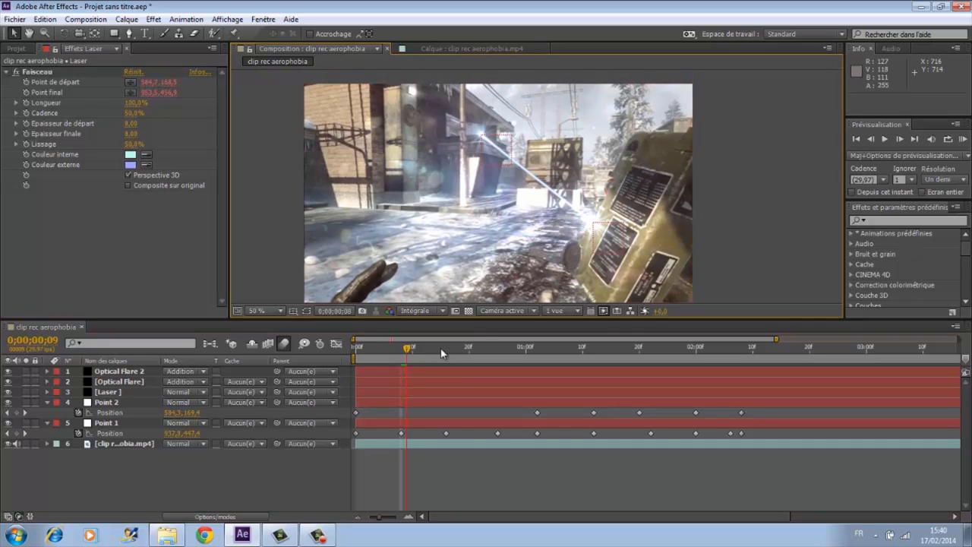
mouse_move(441, 349)
mouse_down()
mouse_move(510, 347)
mouse_move(429, 347)
mouse_up()
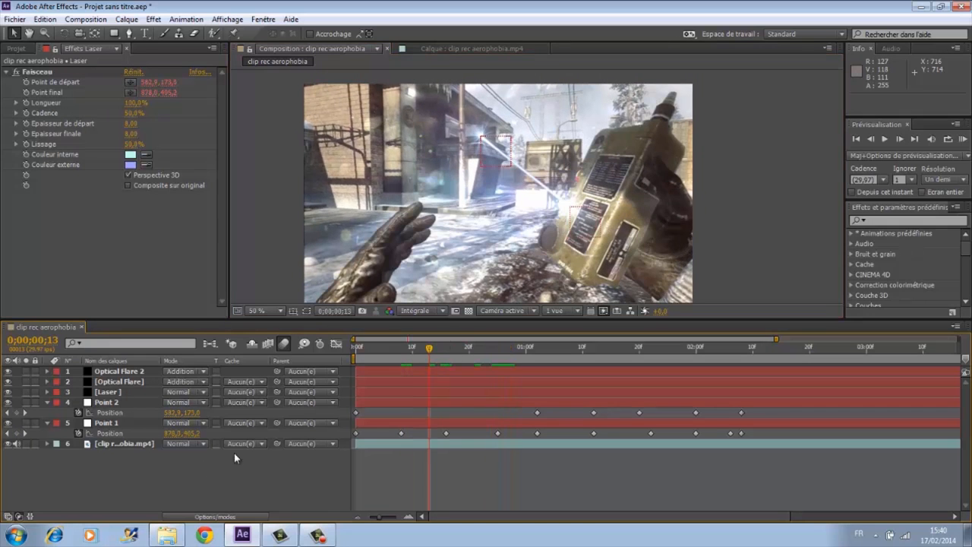
click(215, 517)
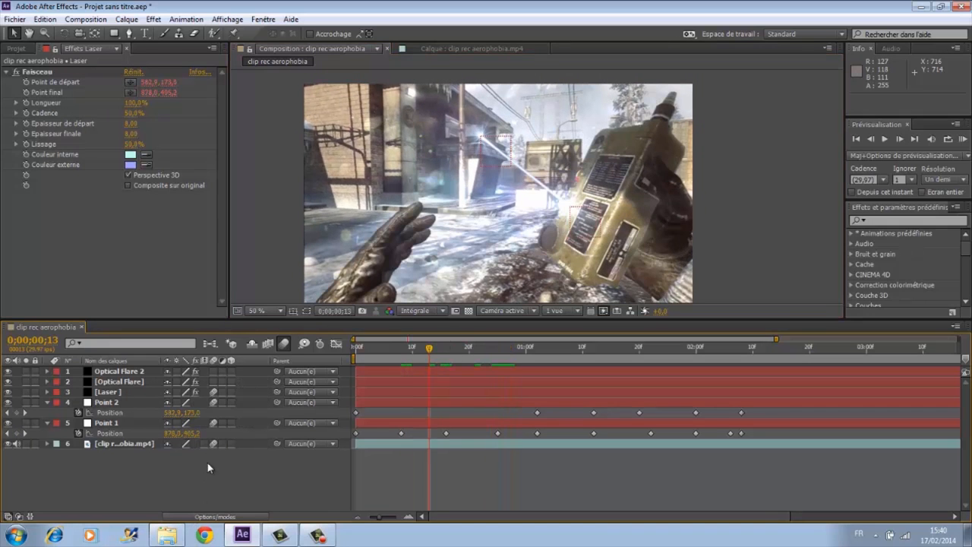
click(212, 372)
click(214, 382)
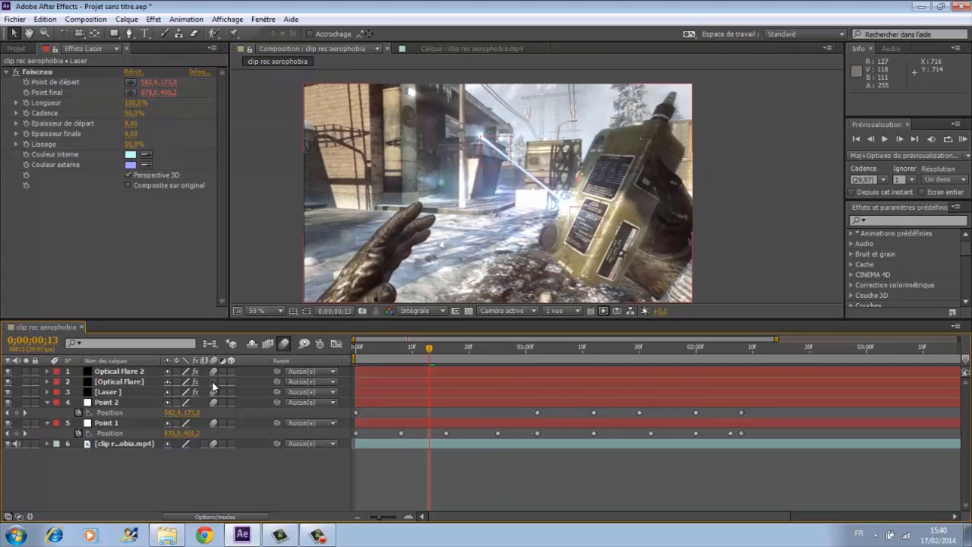
- Go to 0;00;00;04, collapse the Point 1 and Point 2 layers and check the laser beam up close
drag(429, 347, 379, 371)
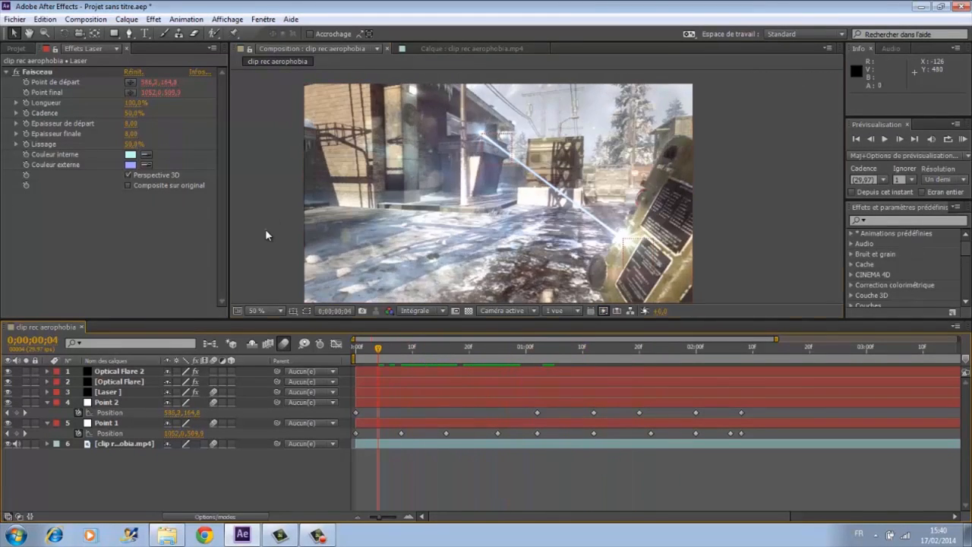
click(47, 403)
click(47, 416)
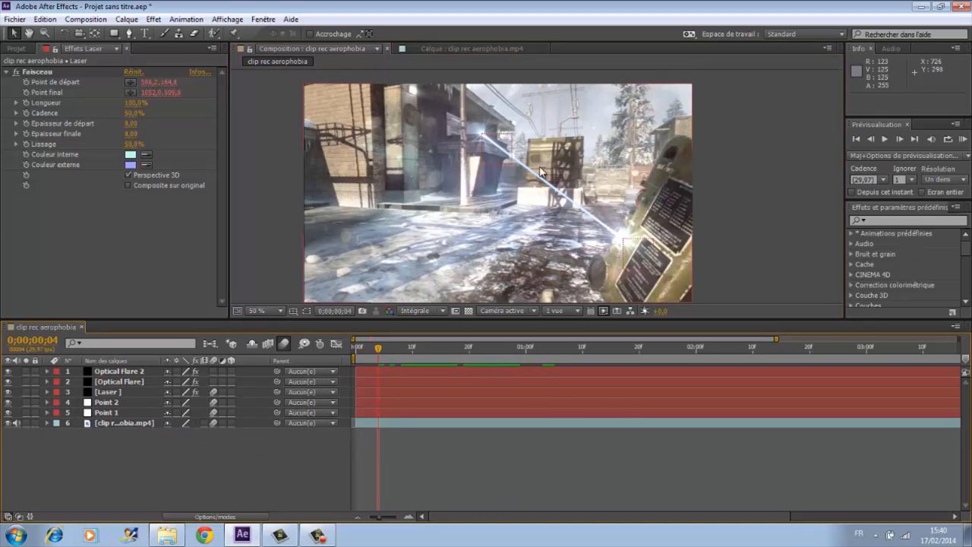
scroll(526, 150, up, 1)
scroll(566, 93, up, 1)
scroll(571, 122, up, 1)
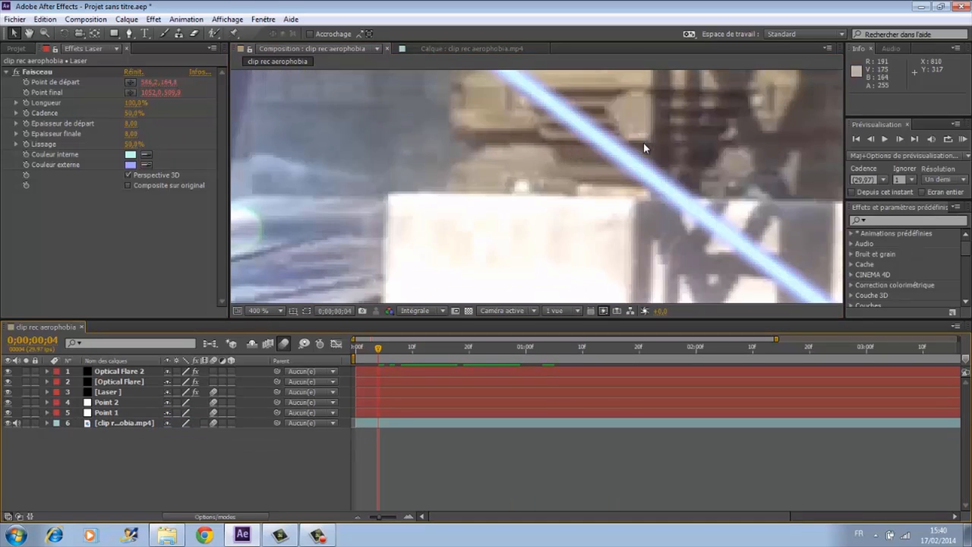
scroll(619, 152, down, 2)
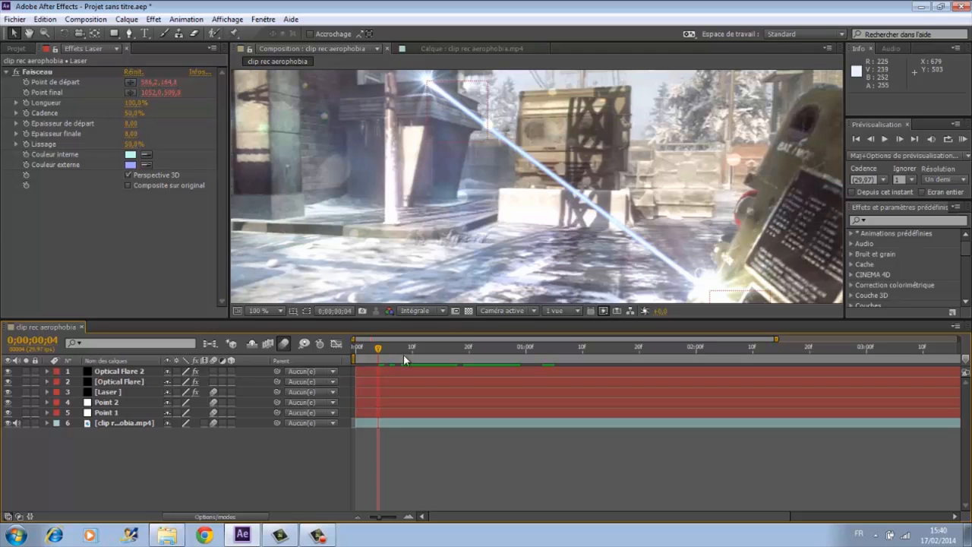
- Create a new composition with a duration of 0;00;05;02
click(93, 20)
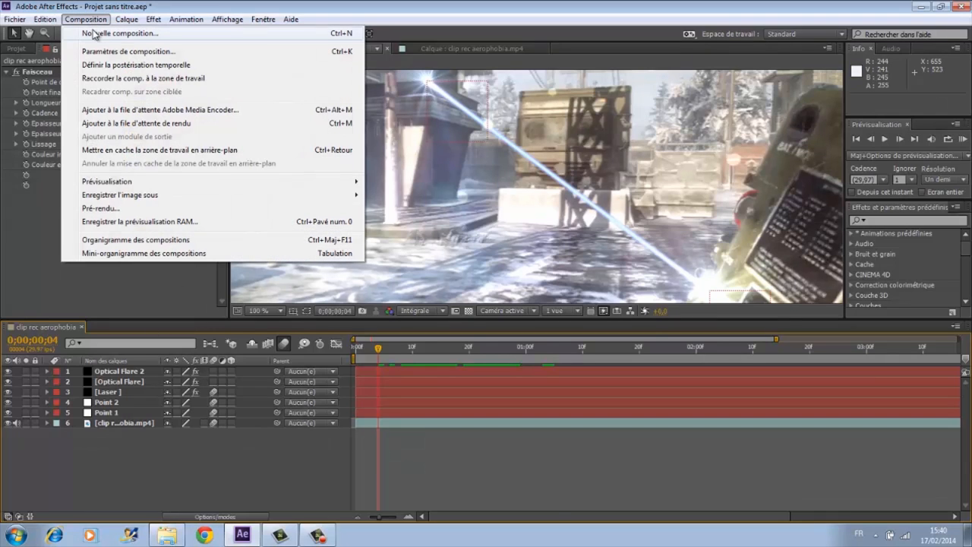
click(94, 34)
click(552, 392)
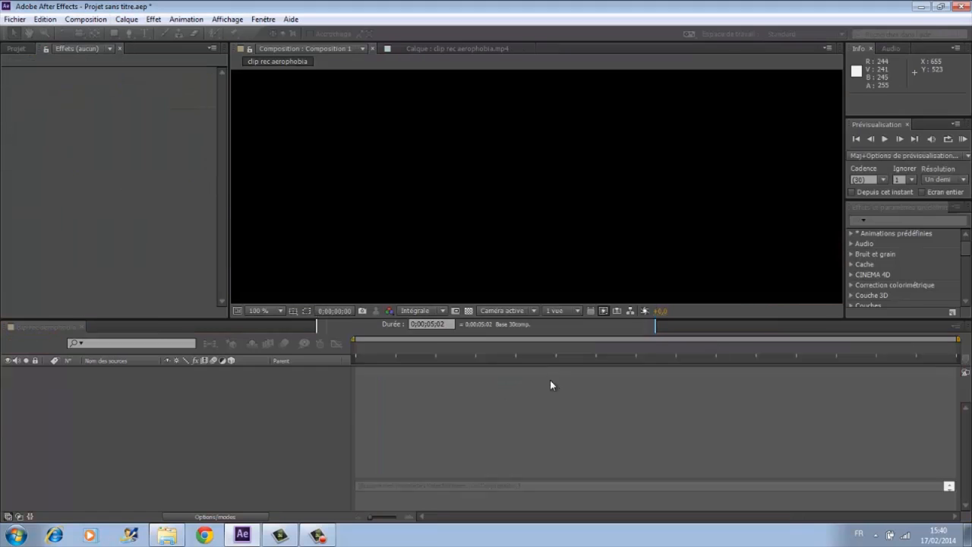
- Add a black 1280 by 720 px solid named fractal to the new composition
click(128, 20)
mouse_move(135, 34)
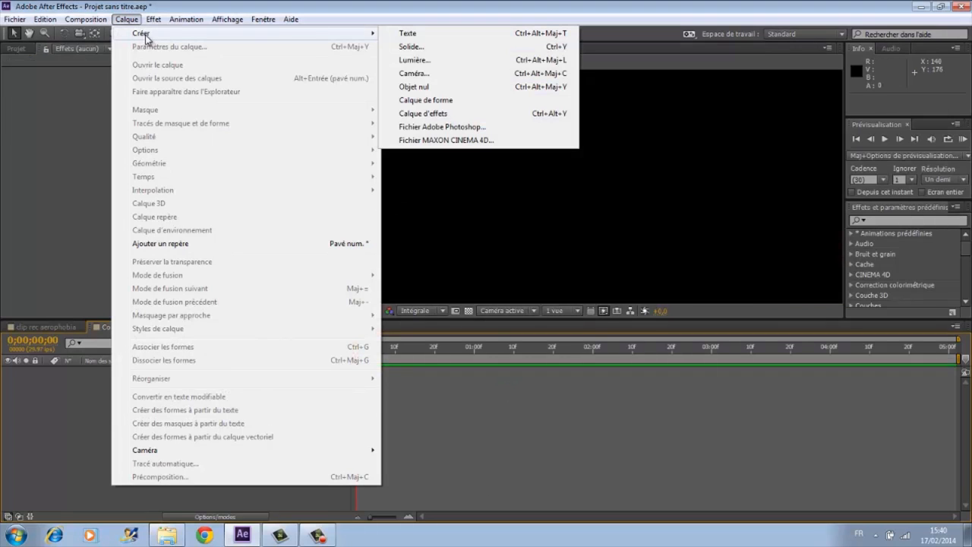
click(417, 49)
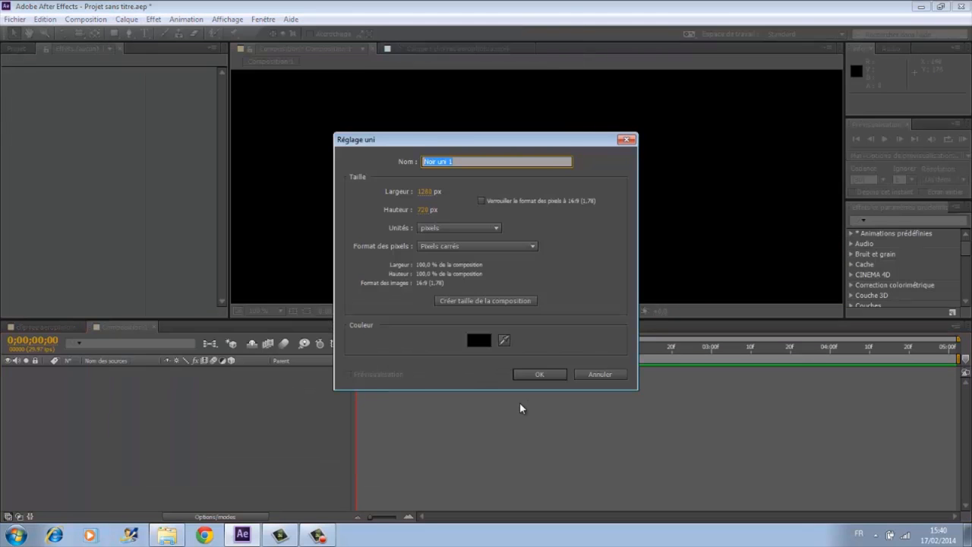
text(fractal)
click(537, 373)
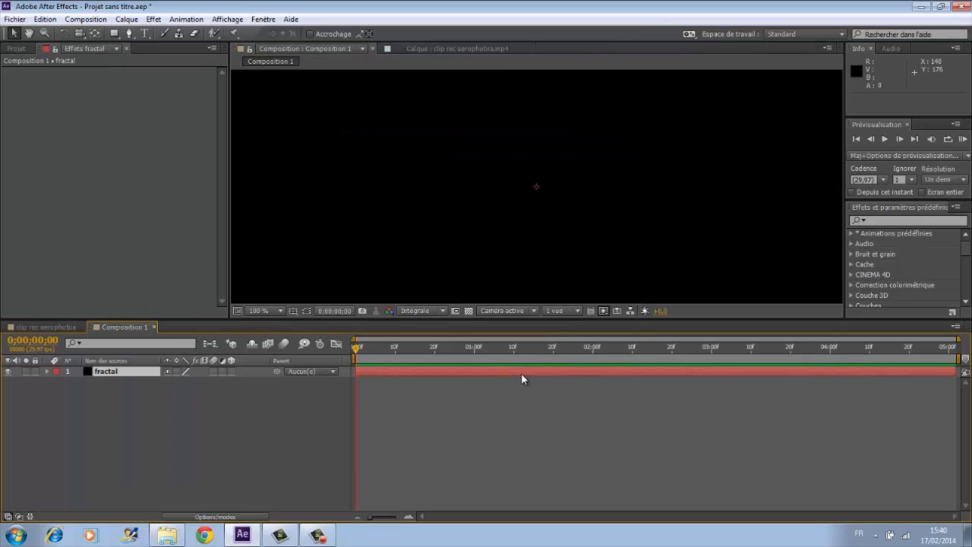
scroll(483, 245, down, 2)
- Apply the Bruit fractal effect to the fractal solid and set its Contraste to 250
click(153, 19)
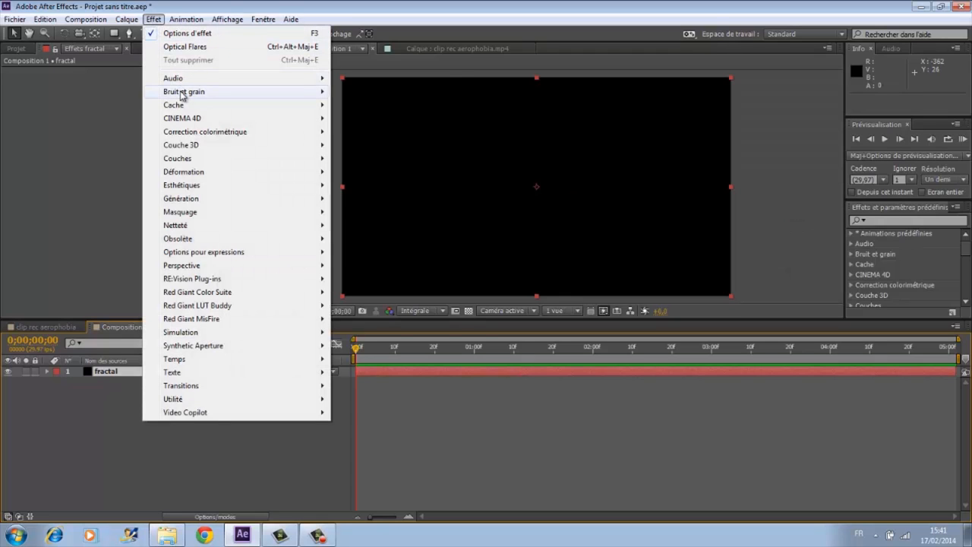
mouse_move(196, 94)
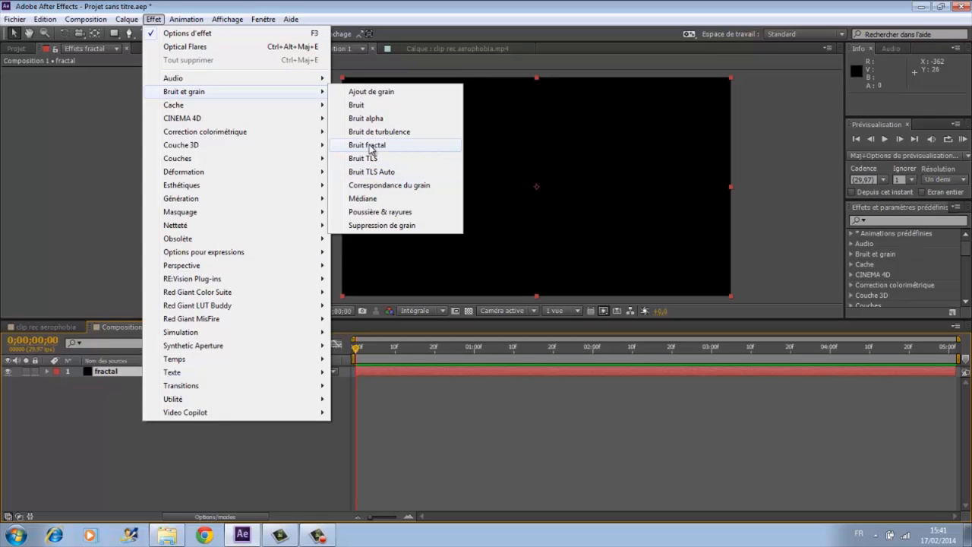
click(388, 145)
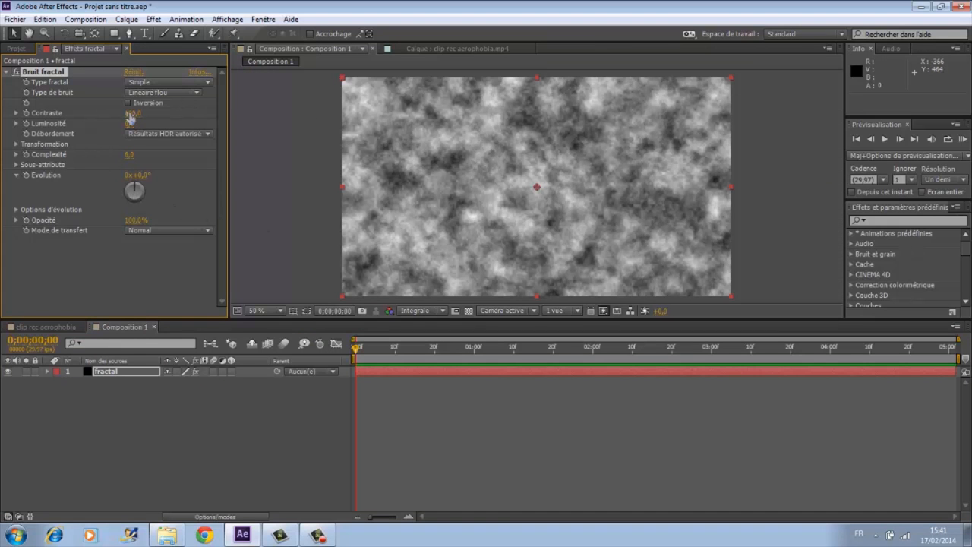
drag(131, 116, 216, 115)
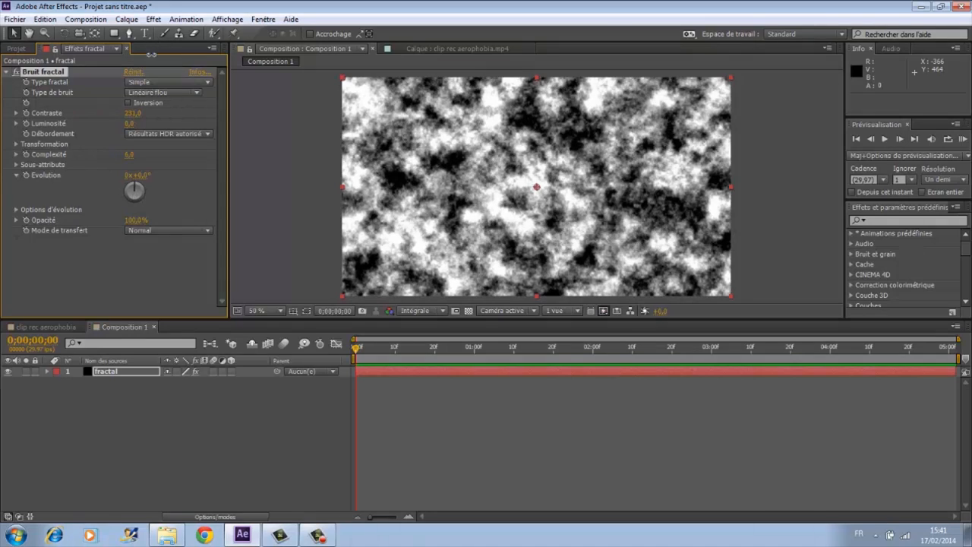
click(132, 113)
text(250)
key(Return)
- Set the Echelle of the fractal noise's Transformation settings to 65
click(16, 144)
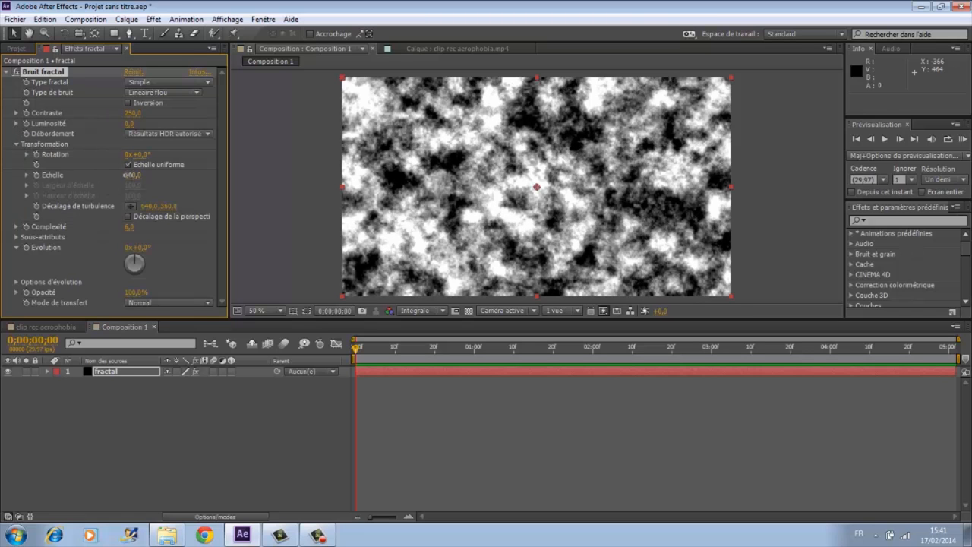
drag(132, 177, 126, 191)
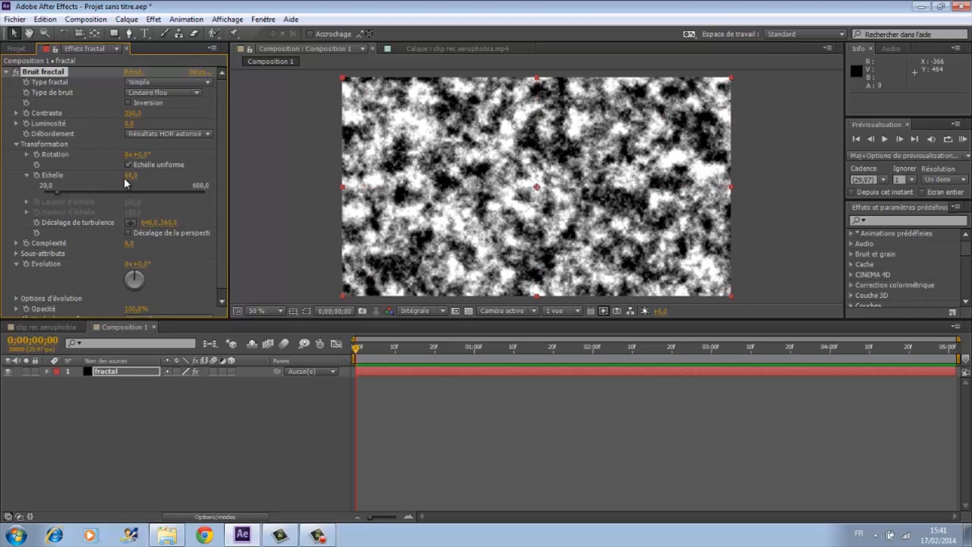
click(131, 175)
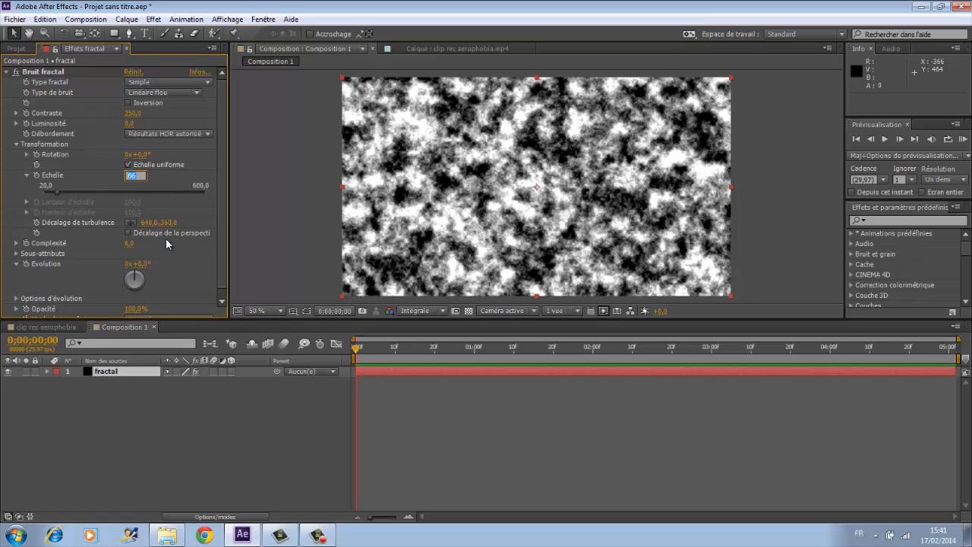
text(65)
key(Return)
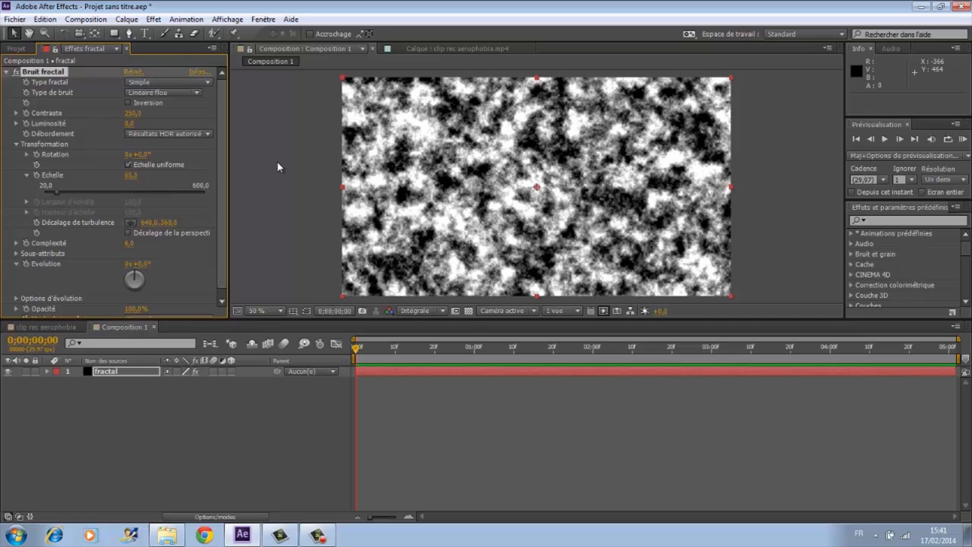
- Animate the fractal noise's Evolution with the expression time*300 and preview the movement from the composition's start
click(283, 199)
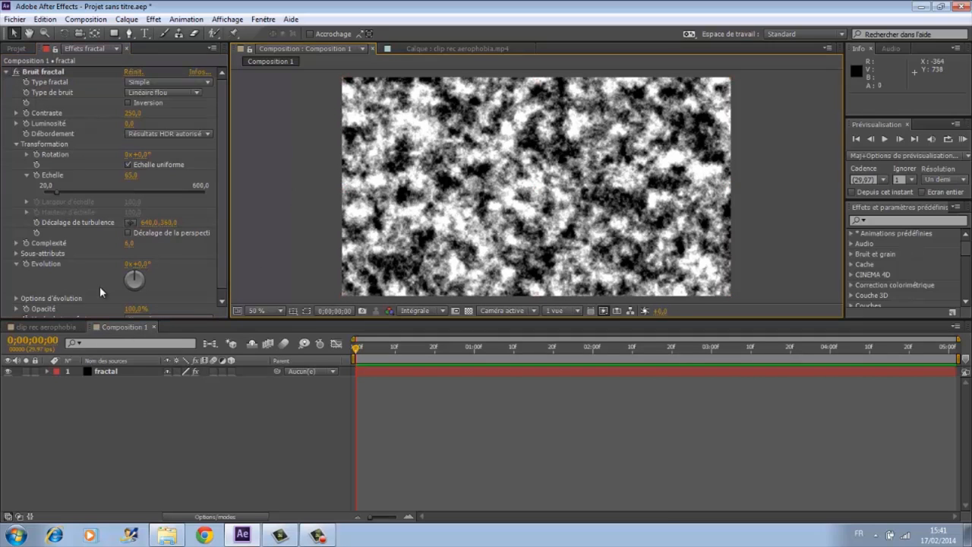
alt+click(27, 265)
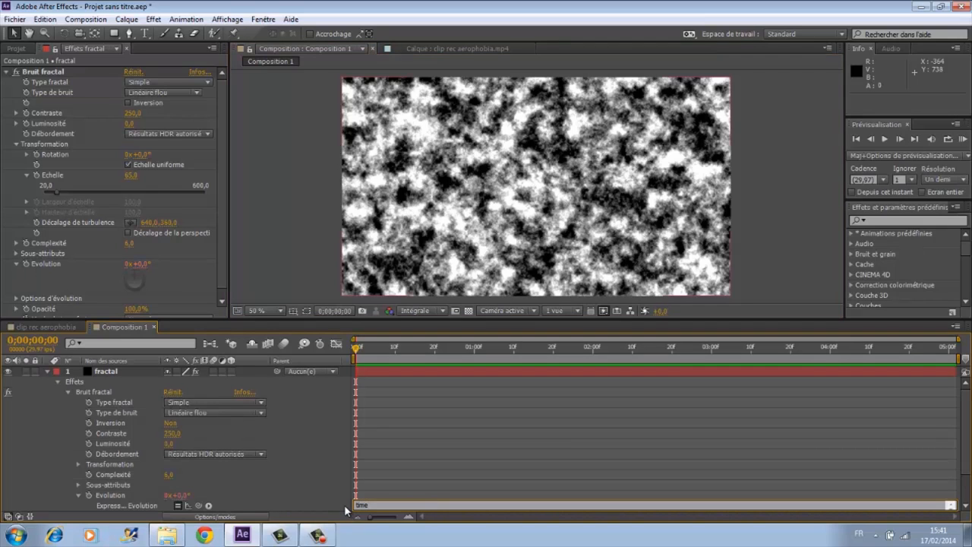
text(time*100)
key(Return)
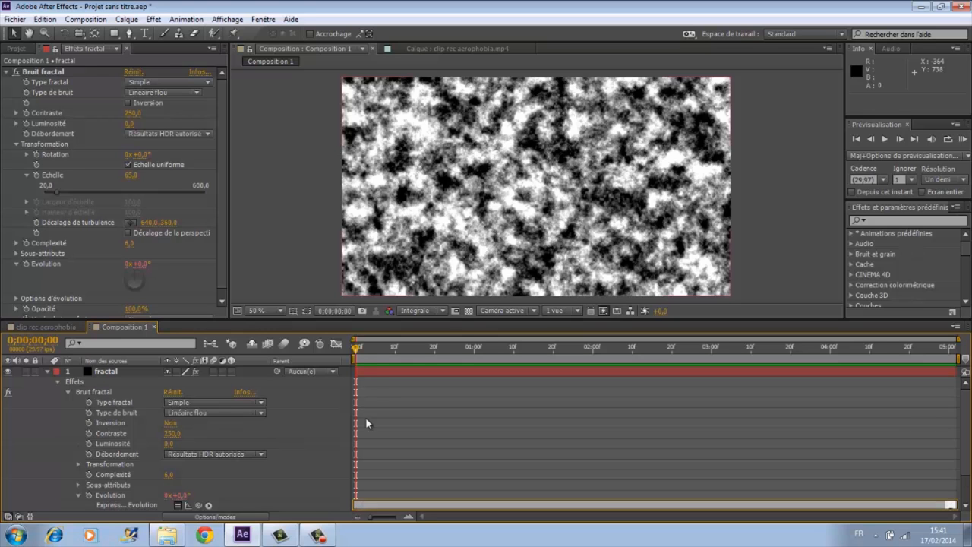
drag(357, 355, 273, 379)
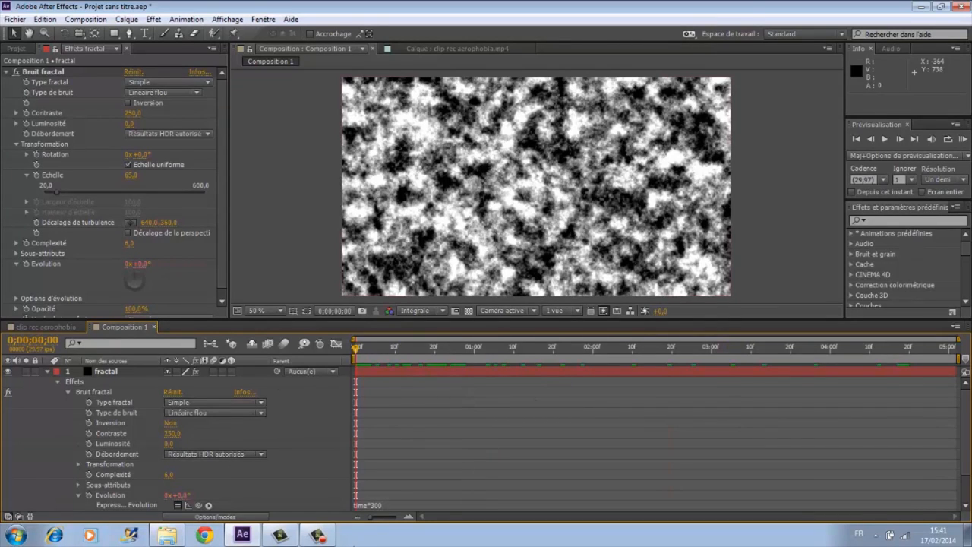
- Re-enter the multiplier in the Evolution expression as 300, collapse the Bruit fractal properties and preview the noise
click(368, 505)
click(377, 505)
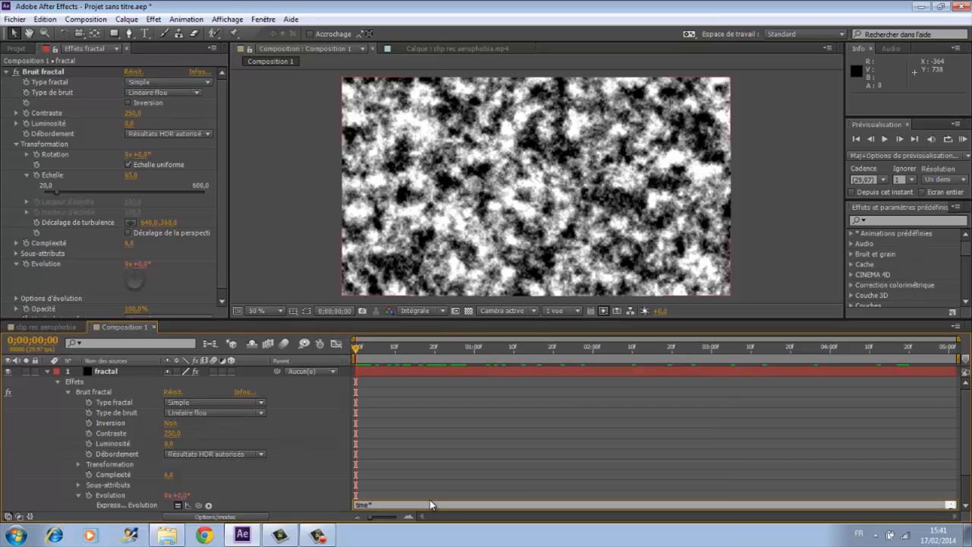
text(500)
key(Return)
scroll(383, 486, down, 3)
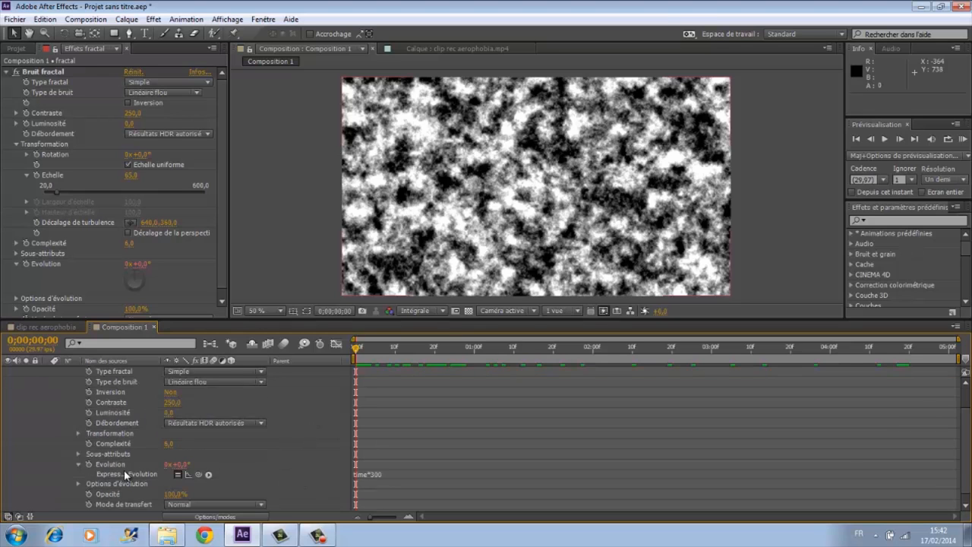
scroll(124, 469, up, 3)
click(68, 391)
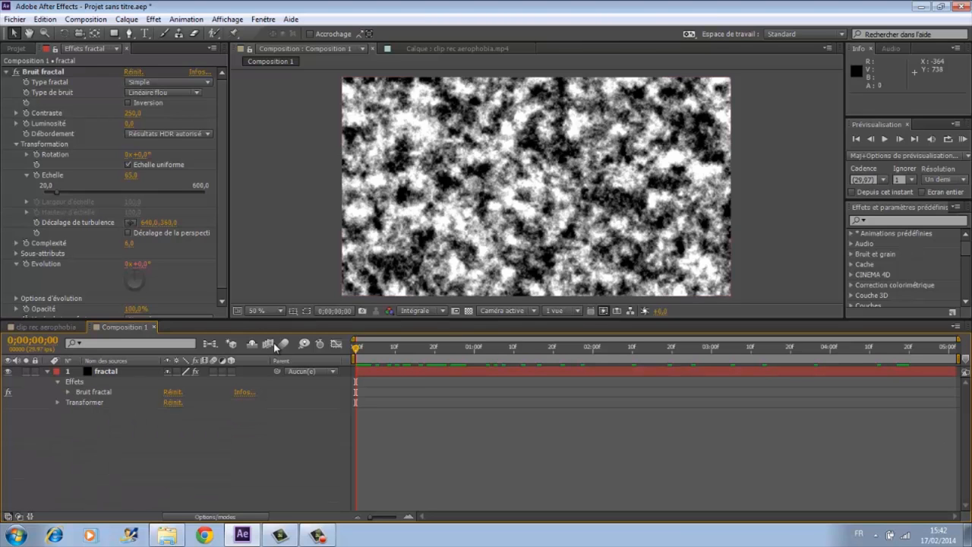
drag(357, 349, 541, 354)
- Place Composition 1 directly above the Laser layer in the clip rec aerophobia composition
click(47, 326)
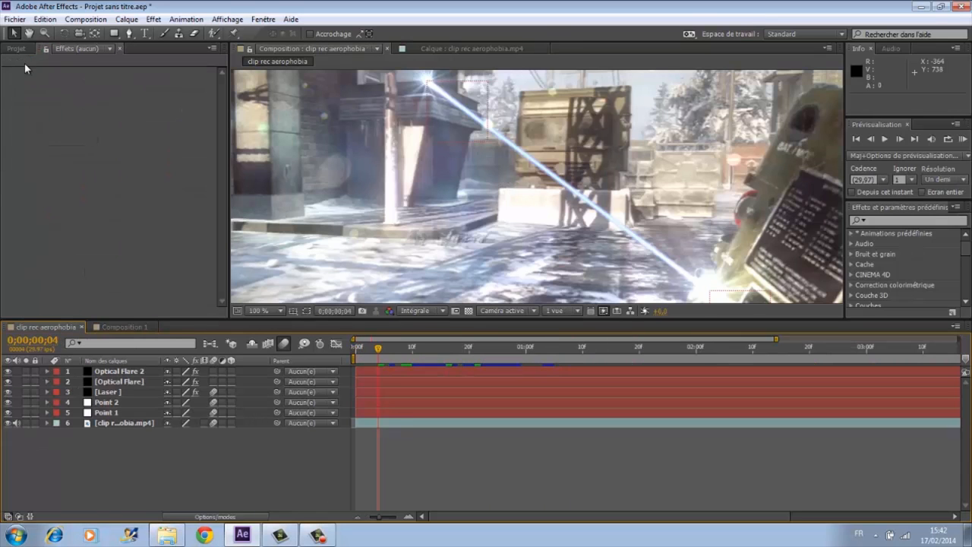
click(17, 49)
drag(57, 179, 110, 394)
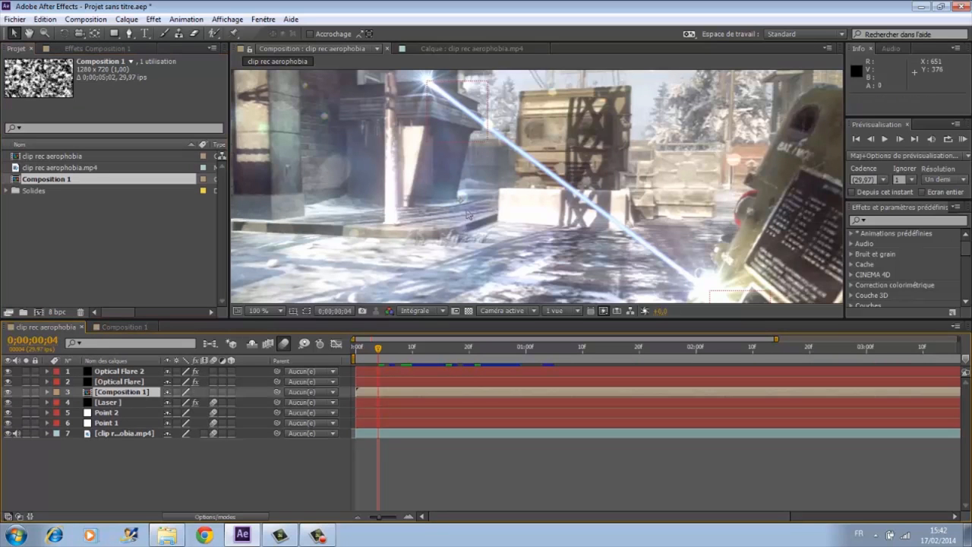
scroll(573, 186, down, 2)
scroll(510, 221, up, 2)
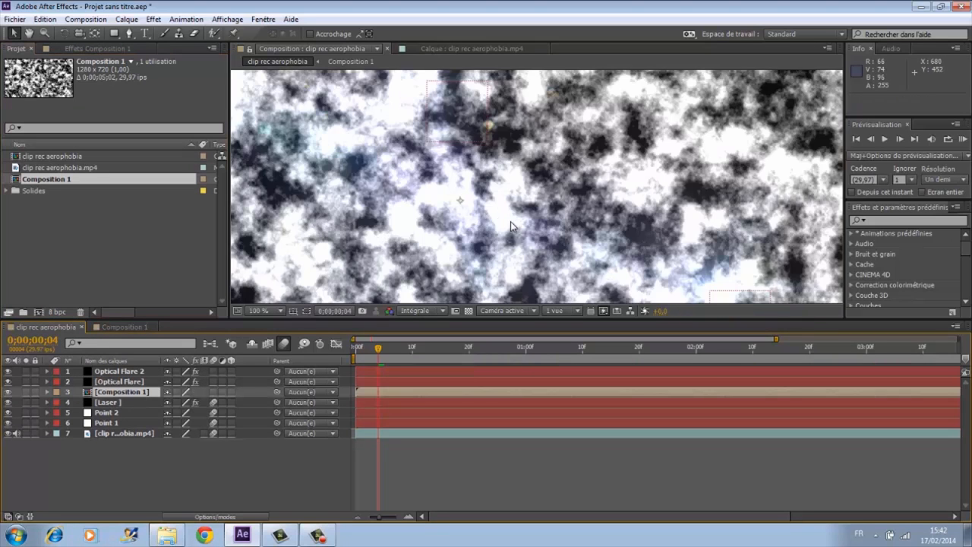
scroll(511, 221, down, 4)
scroll(512, 224, up, 1)
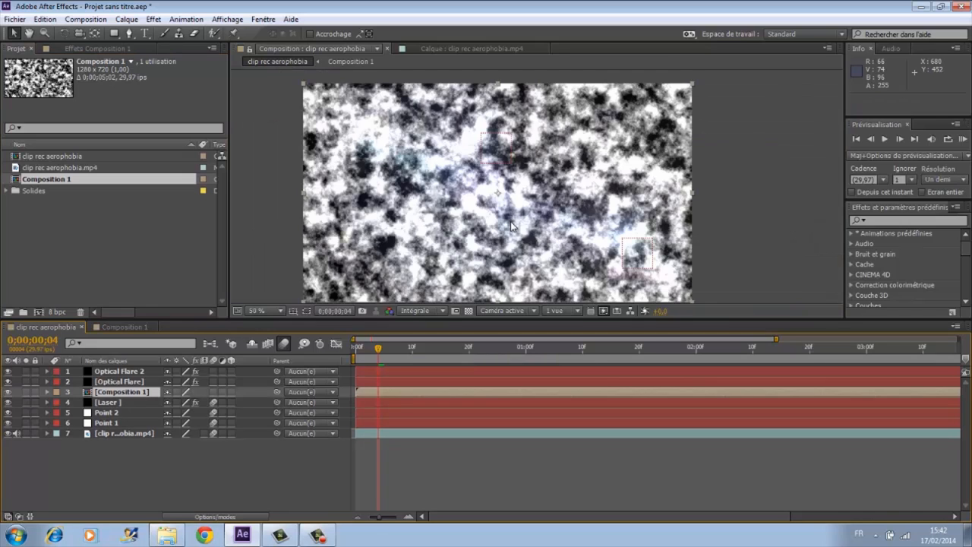
- Rename the Composition 1 layer as comp fractal
right_click(123, 392)
click(168, 515)
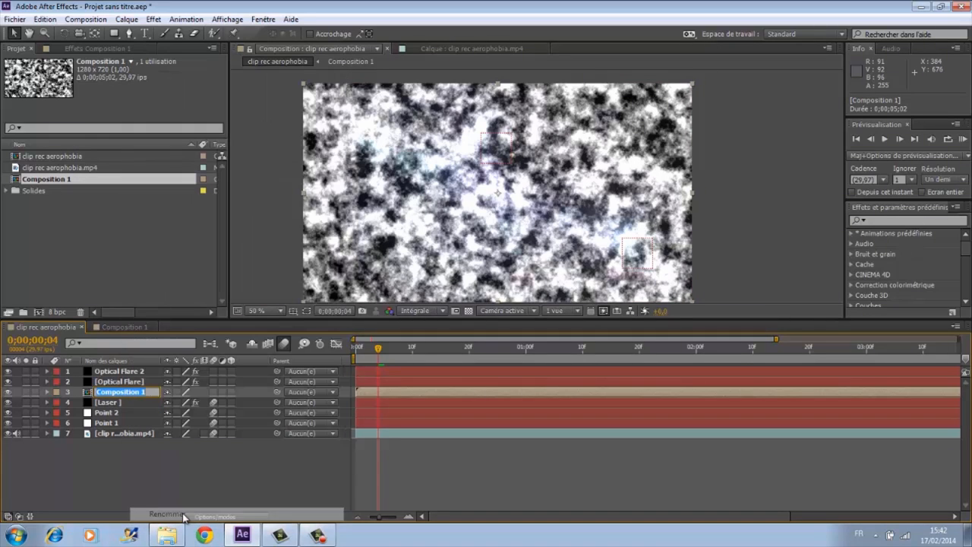
text(comp fractal)
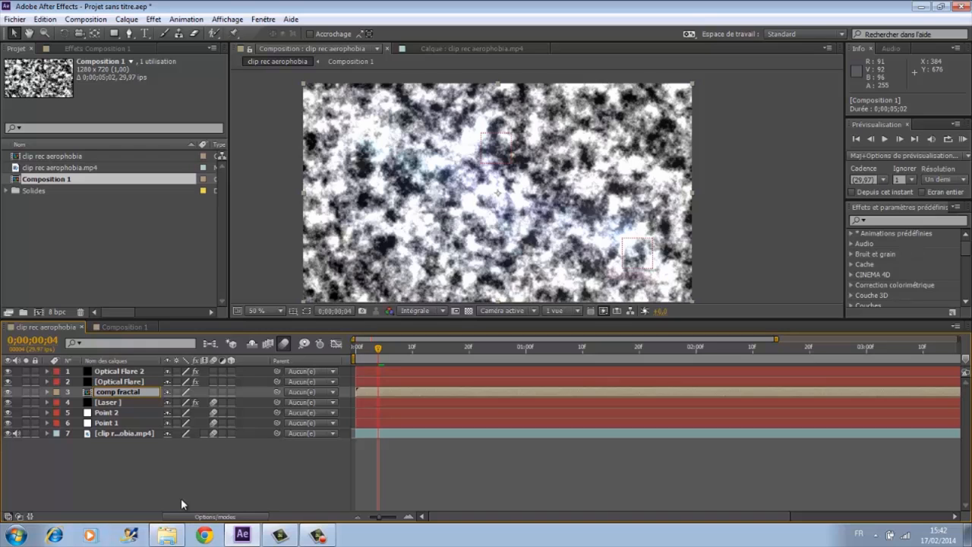
click(102, 468)
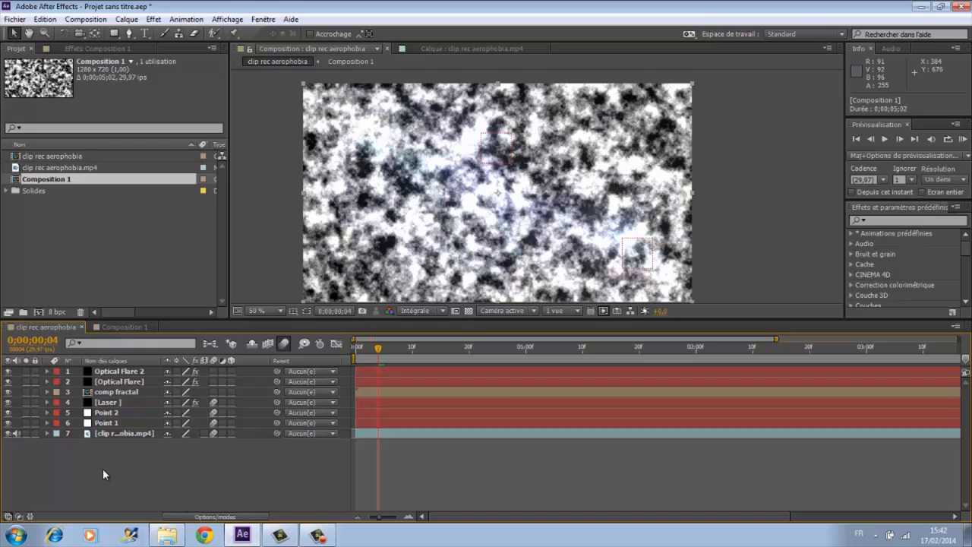
click(113, 392)
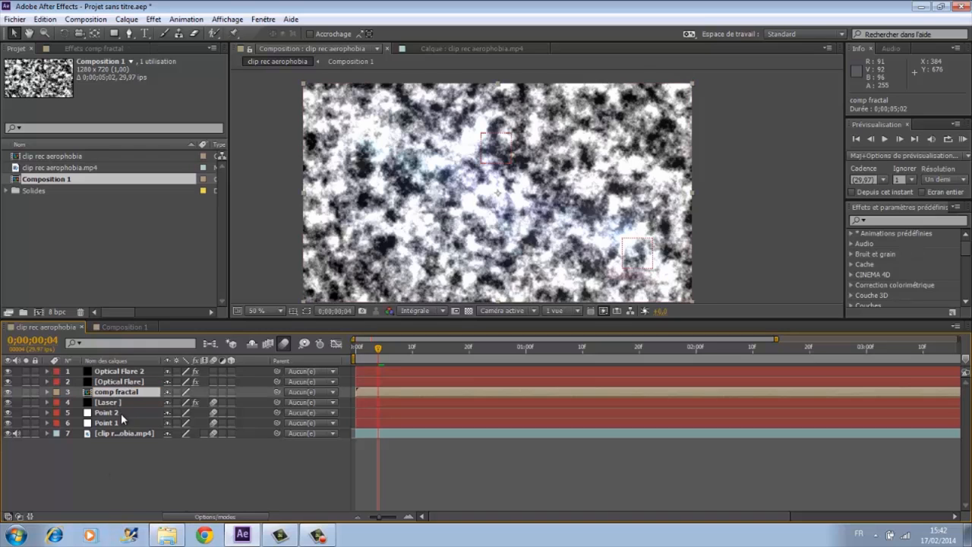
click(114, 401)
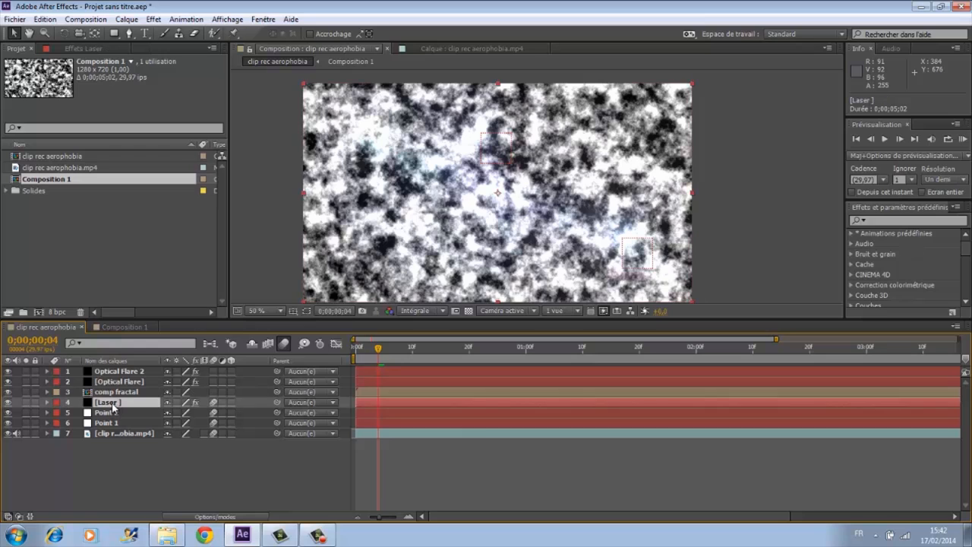
click(119, 392)
drag(118, 392, 118, 400)
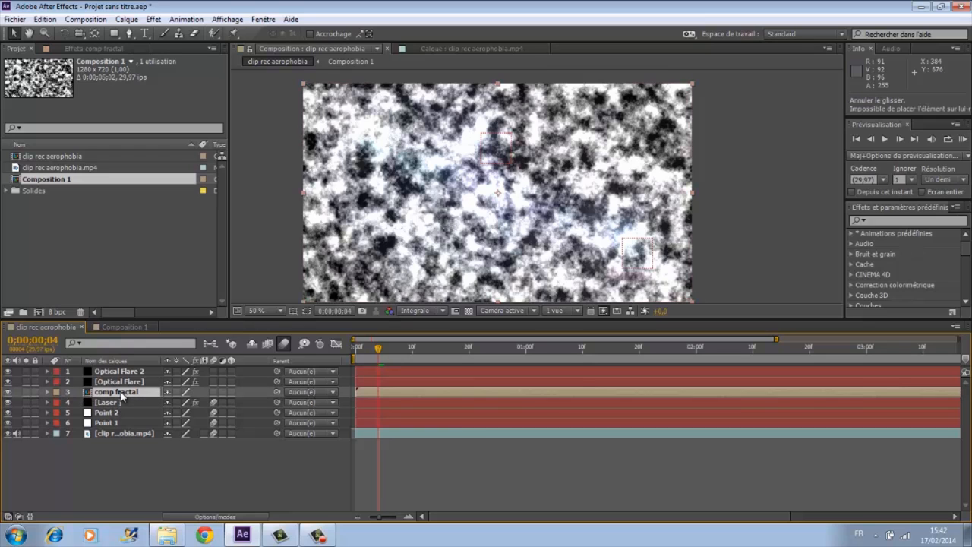
click(113, 403)
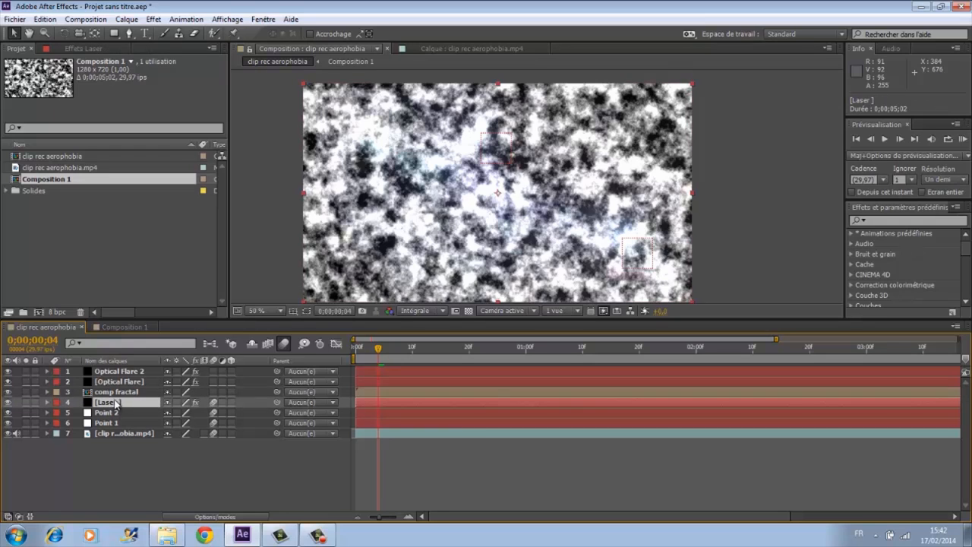
click(117, 391)
click(115, 402)
click(118, 392)
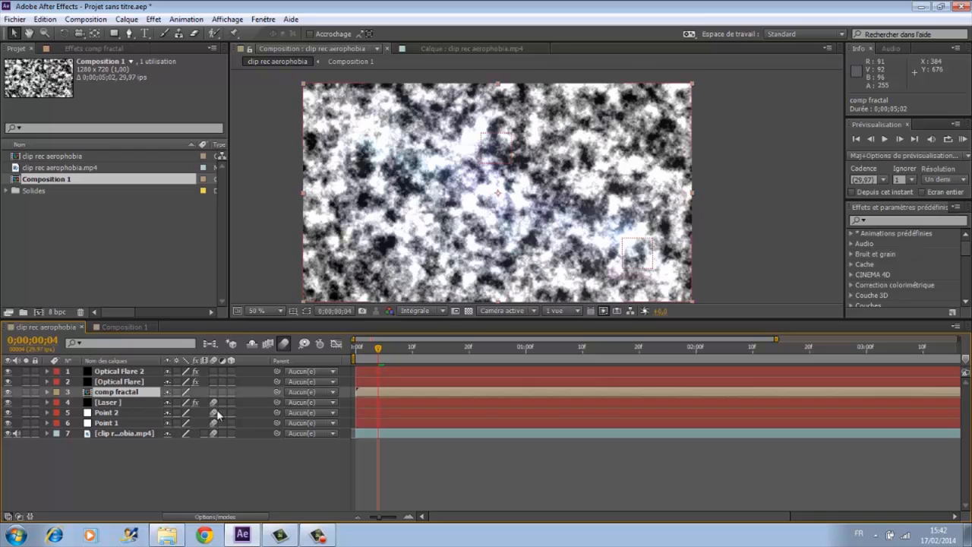
- Show the layer mode and matte settings and set the Laser layer's Cache to Luminance comp fractal
click(226, 513)
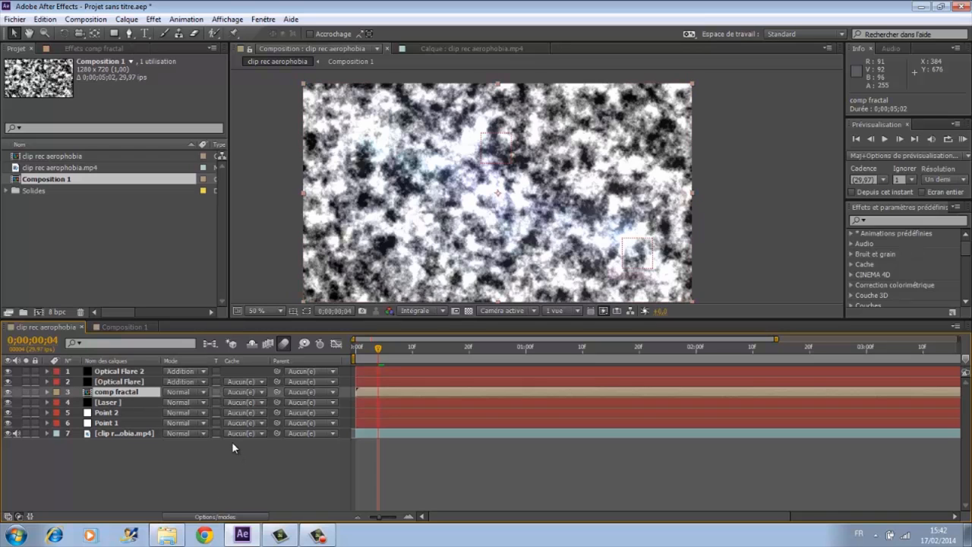
click(121, 402)
click(241, 402)
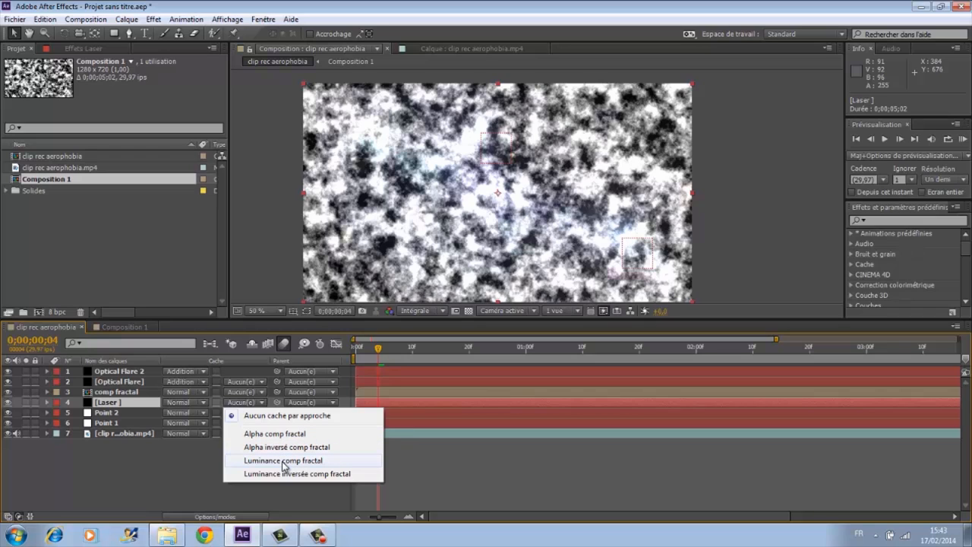
click(282, 461)
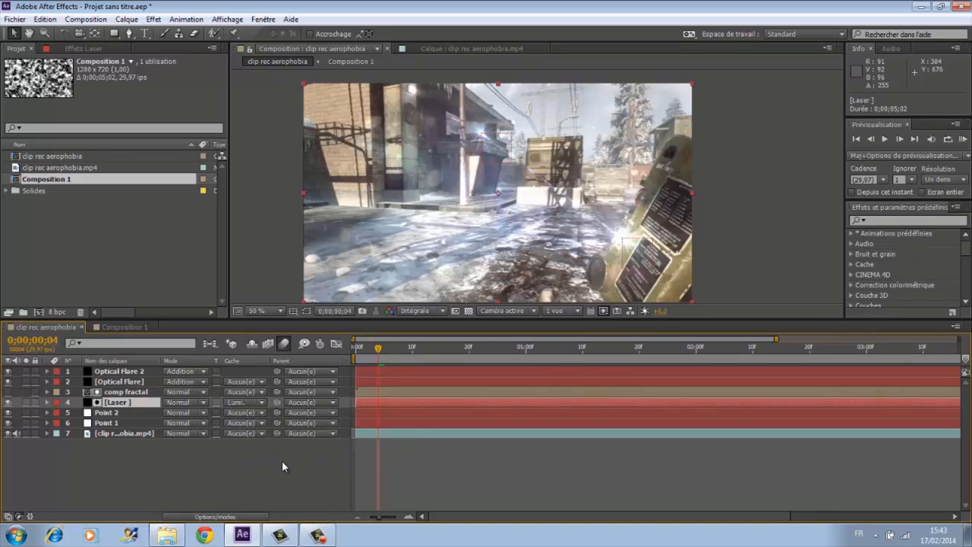
click(245, 404)
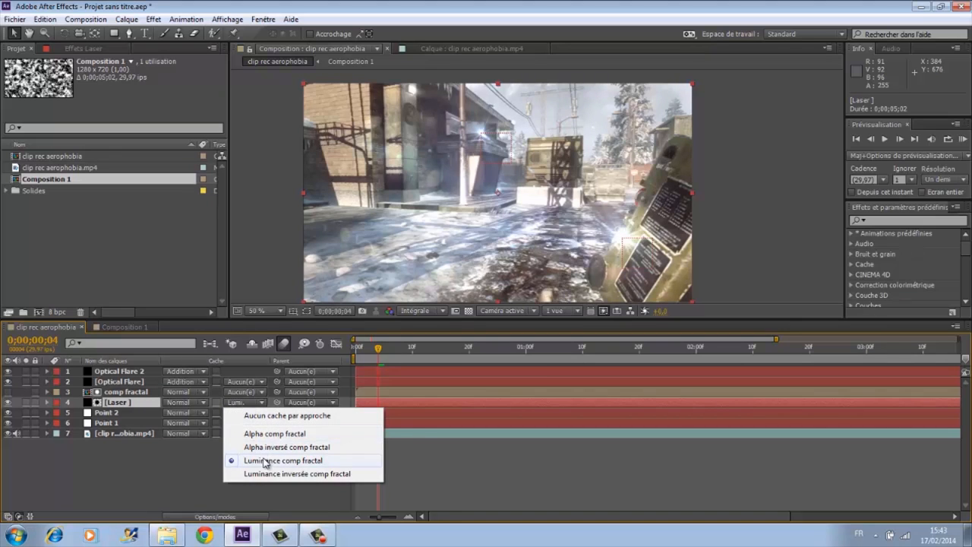
click(215, 455)
- Examine up close how the comp fractal matte breaks up the laser beam at frames 4 and 11
scroll(553, 202, up, 4)
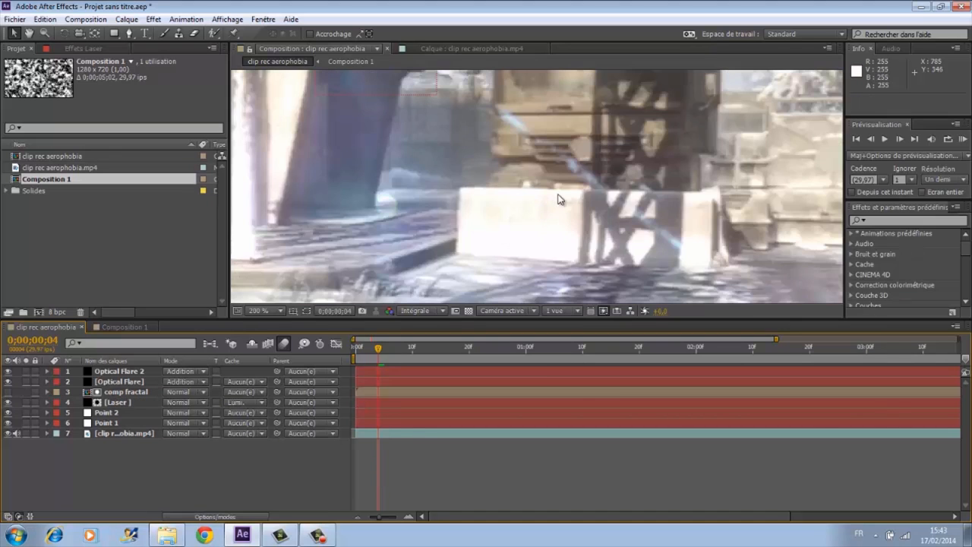
click(119, 402)
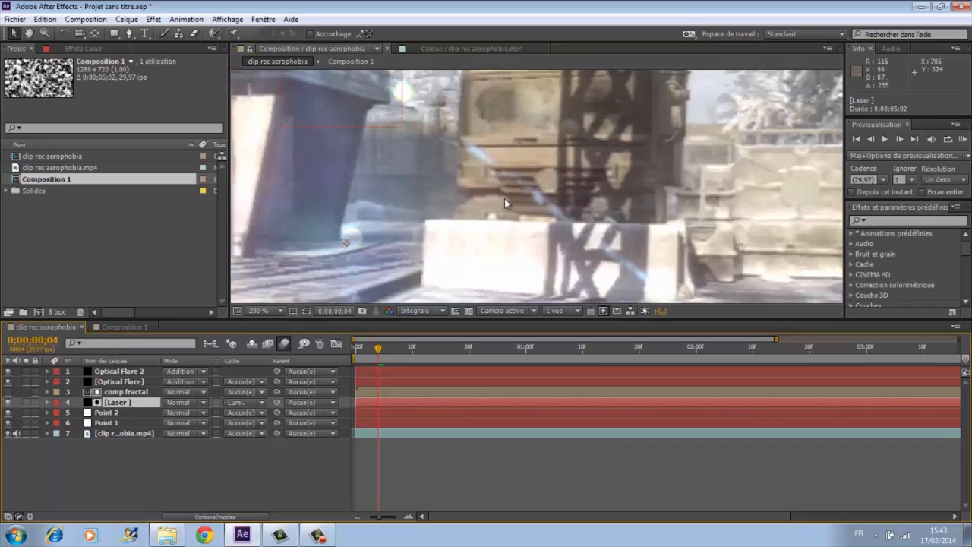
click(126, 392)
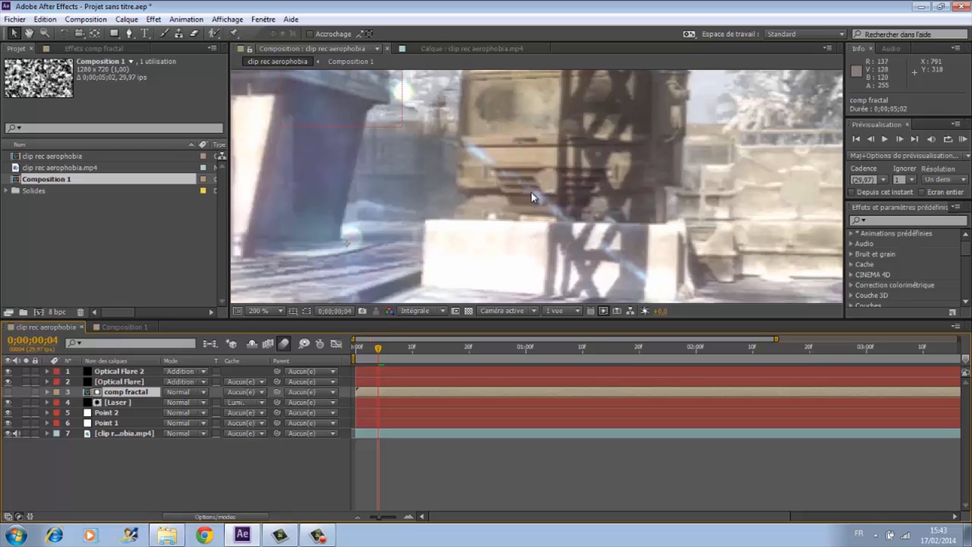
scroll(531, 193, down, 2)
scroll(531, 193, up, 2)
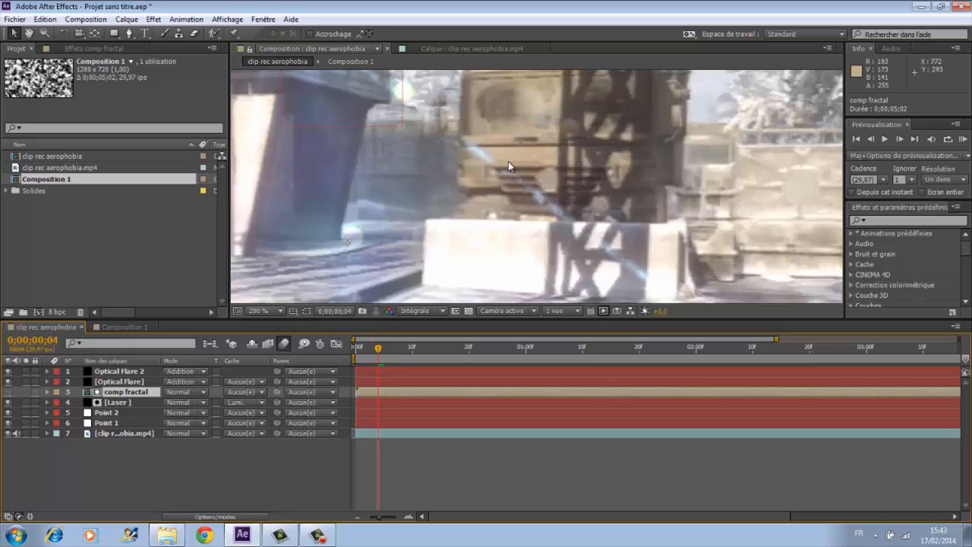
click(131, 401)
scroll(479, 198, down, 1)
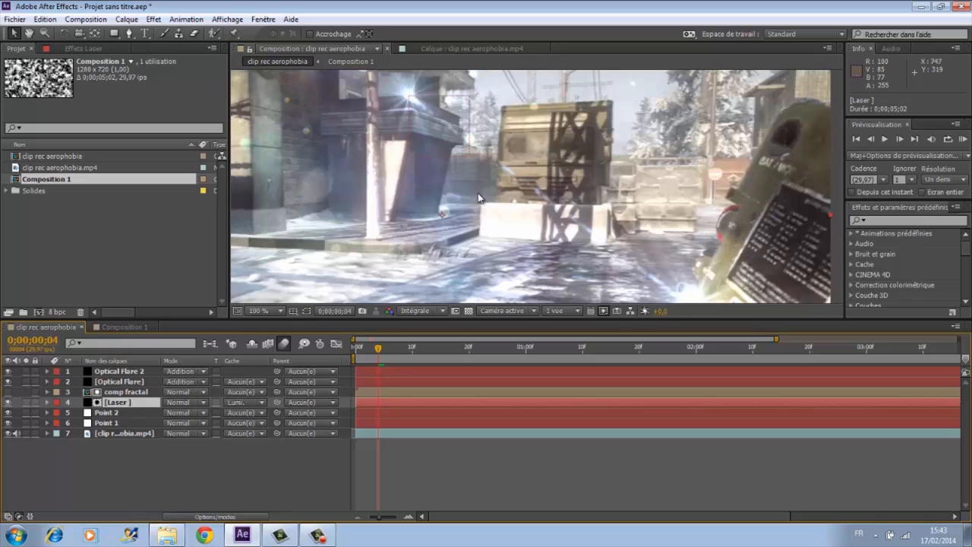
scroll(451, 230, up, 1)
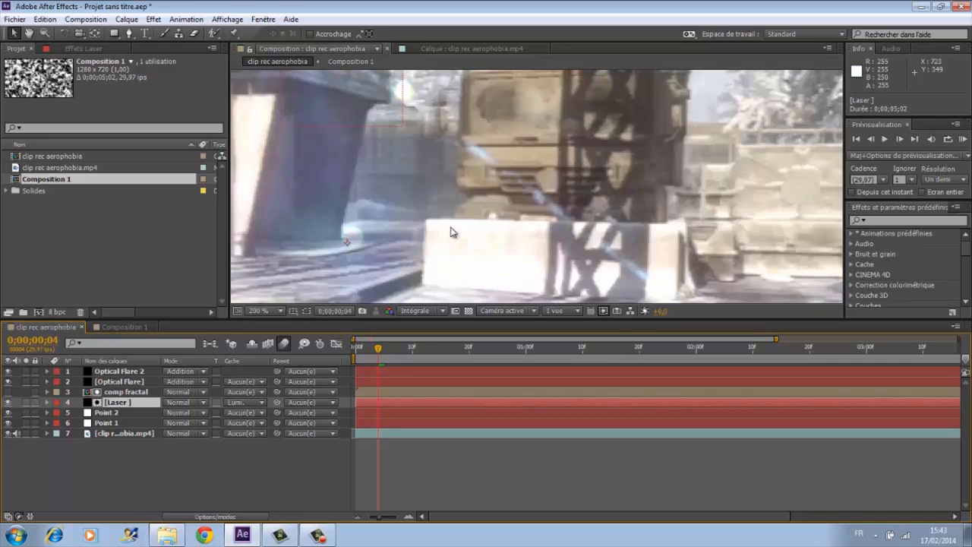
drag(388, 350, 417, 348)
scroll(432, 202, up, 1)
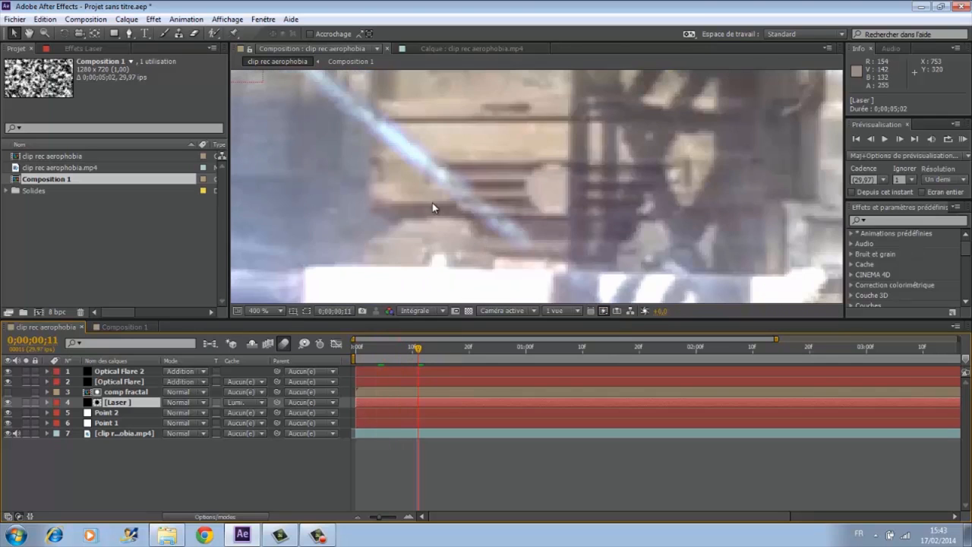
- Inspect the animated fractal noise in Composition 1 at the start and at frame 5
click(121, 326)
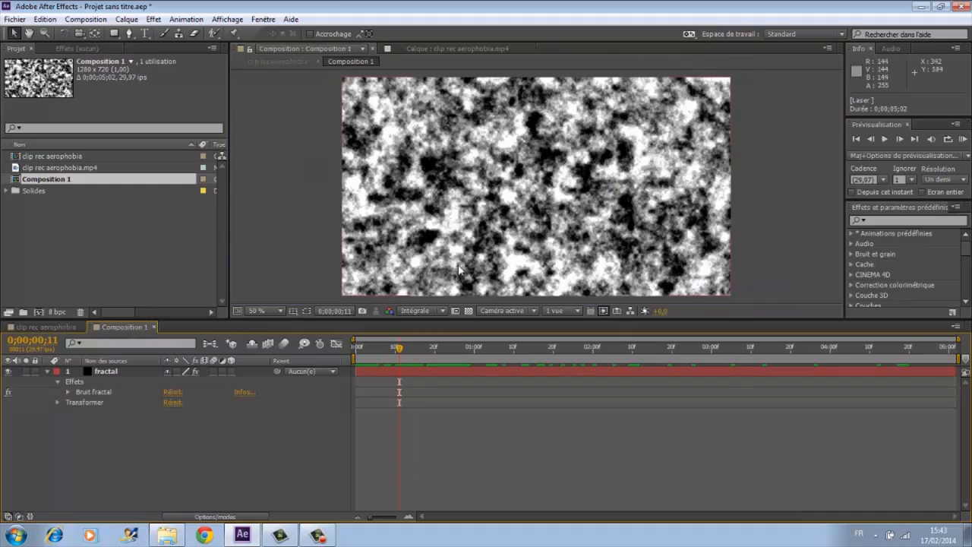
drag(395, 348, 354, 349)
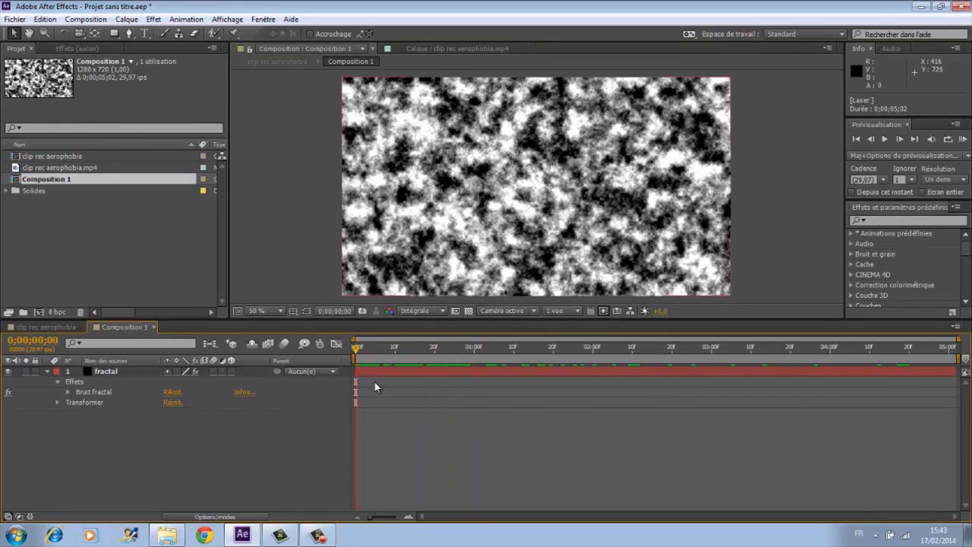
drag(357, 348, 375, 348)
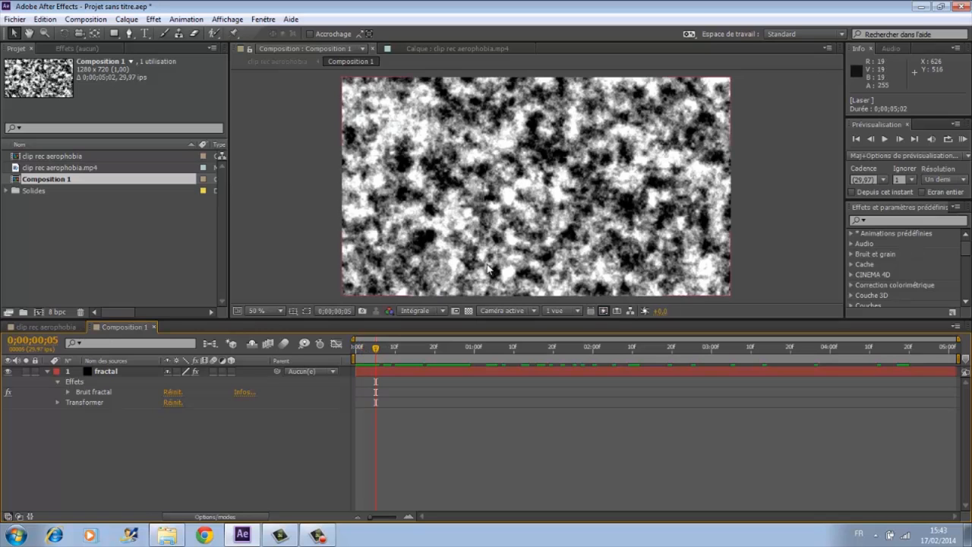
- Return to the clip rec aerophobia composition and set the Laser layer's Cache to Luminance inversée comp fractal
click(38, 327)
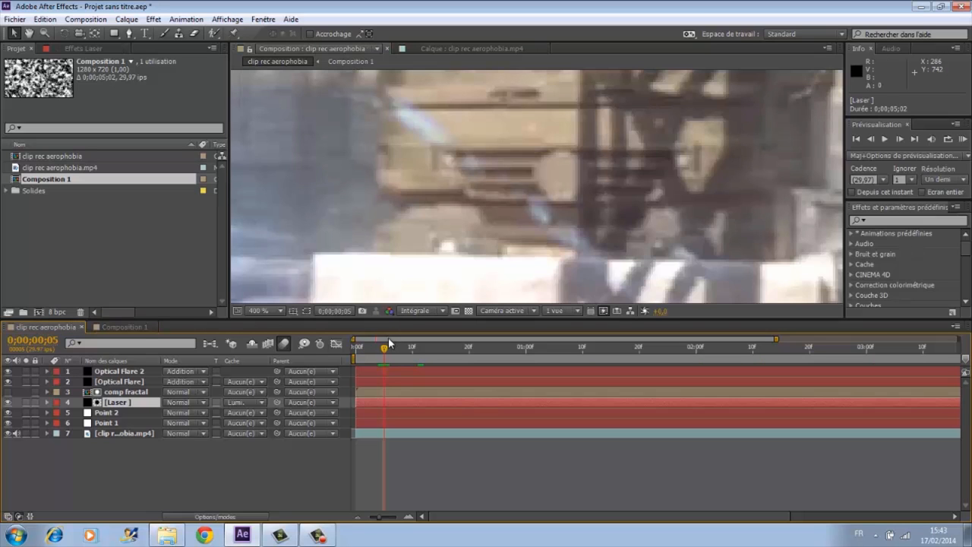
click(235, 401)
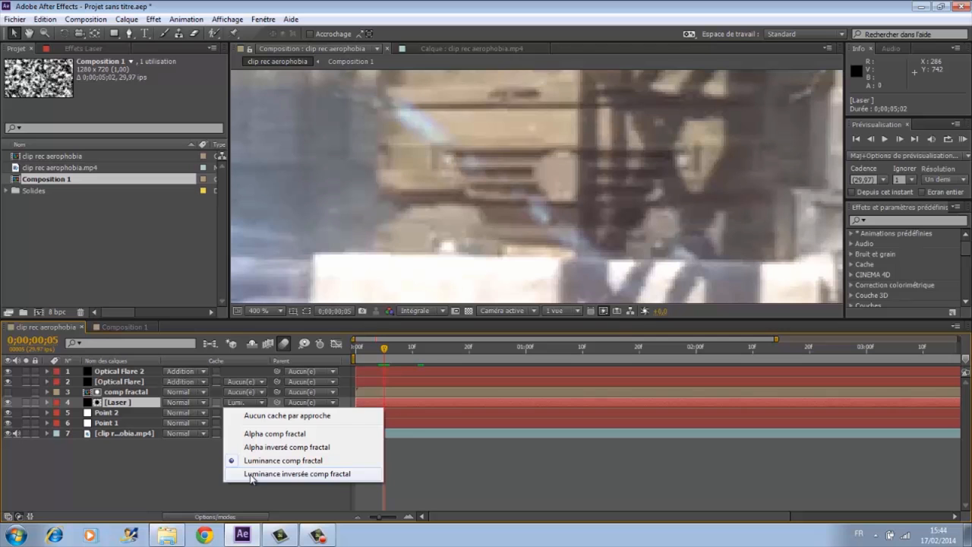
click(251, 474)
- Examine the laser beam up close at frames 5 and 10, comparing it with the fractal noise in Composition 1
scroll(488, 276, down, 4)
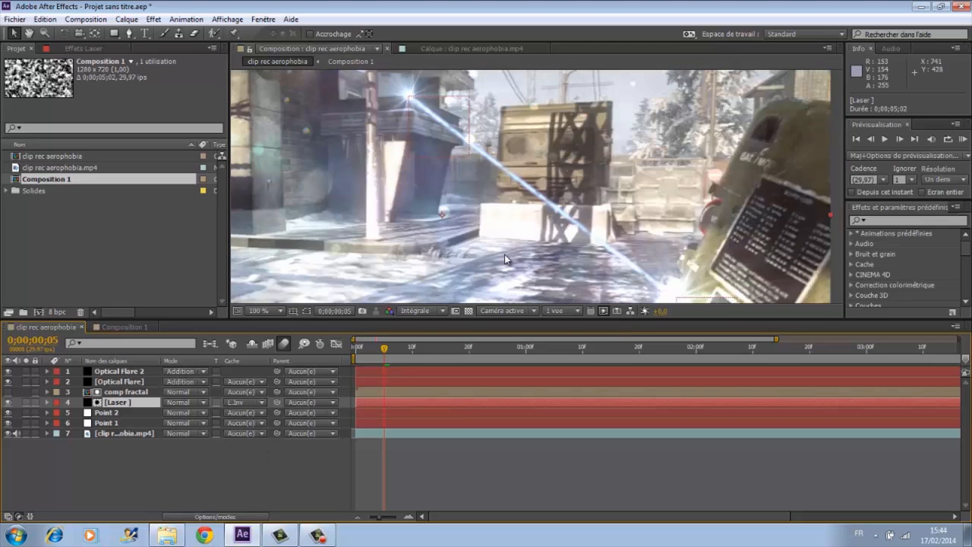
scroll(504, 254, up, 4)
scroll(501, 255, down, 4)
scroll(502, 252, up, 4)
scroll(494, 262, down, 2)
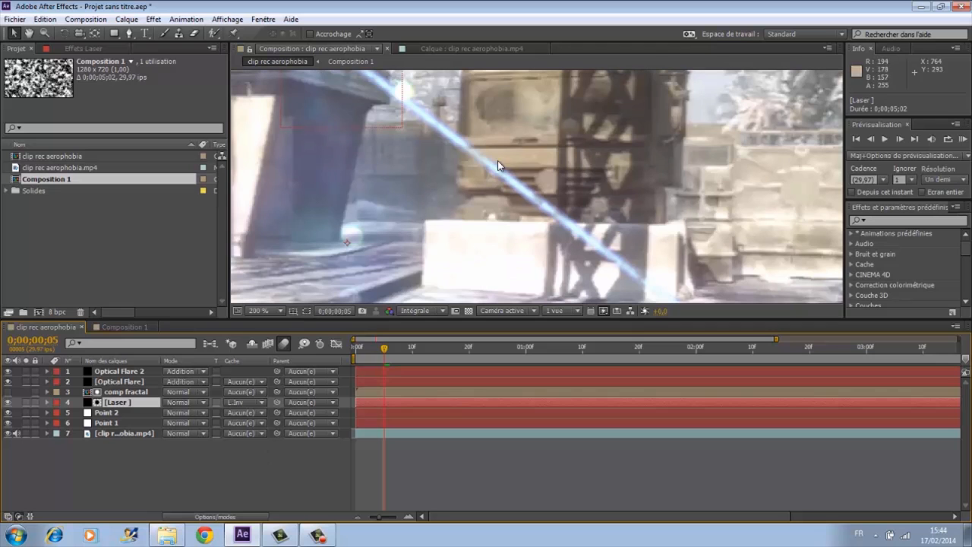
click(137, 326)
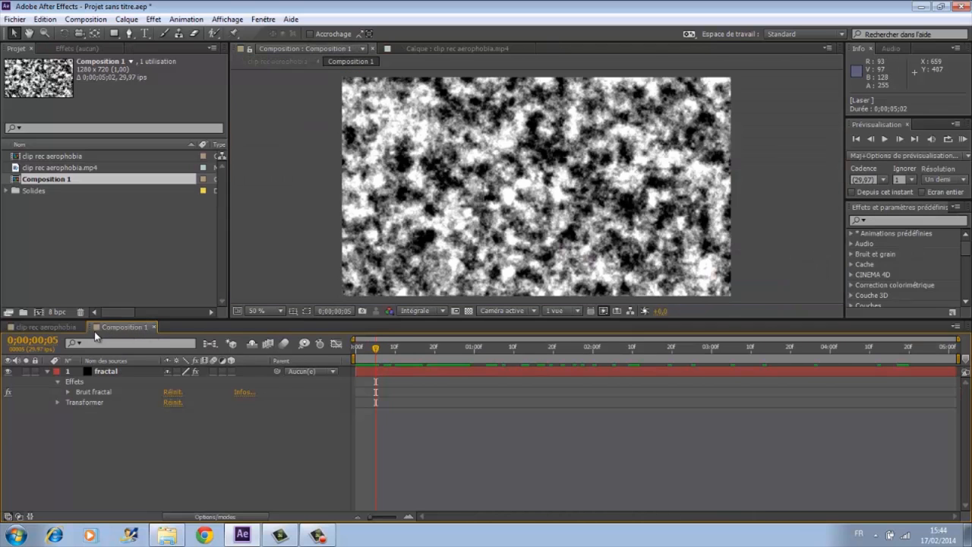
click(60, 327)
scroll(573, 155, down, 2)
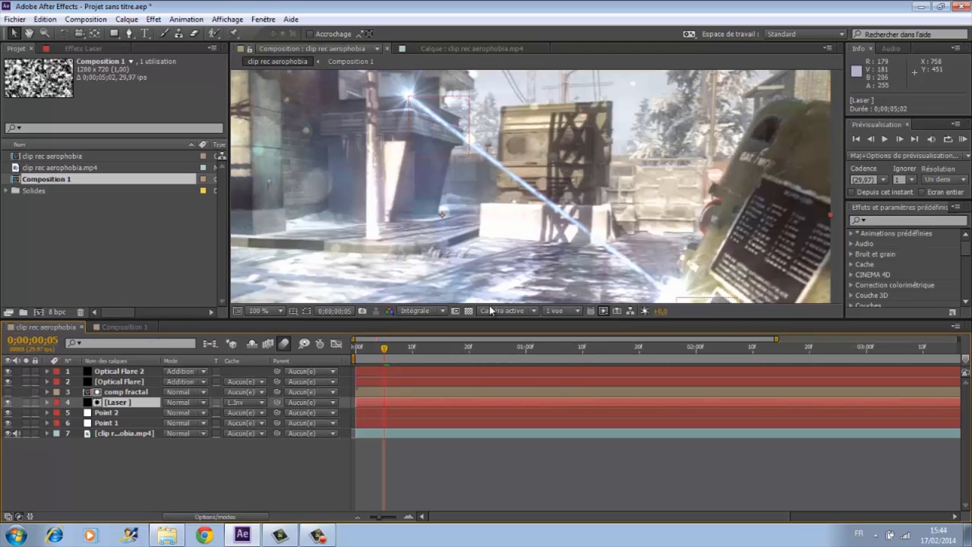
drag(383, 350, 413, 345)
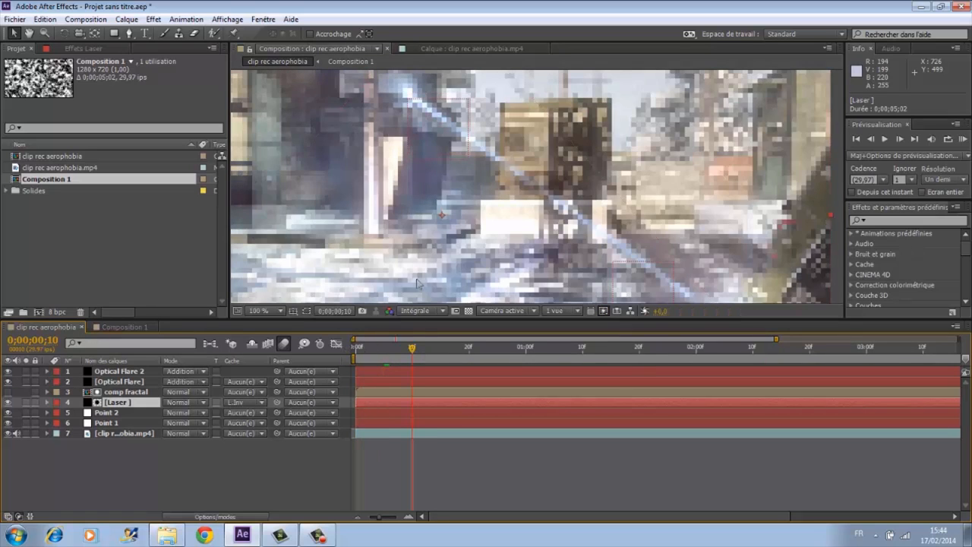
scroll(420, 215, down, 2)
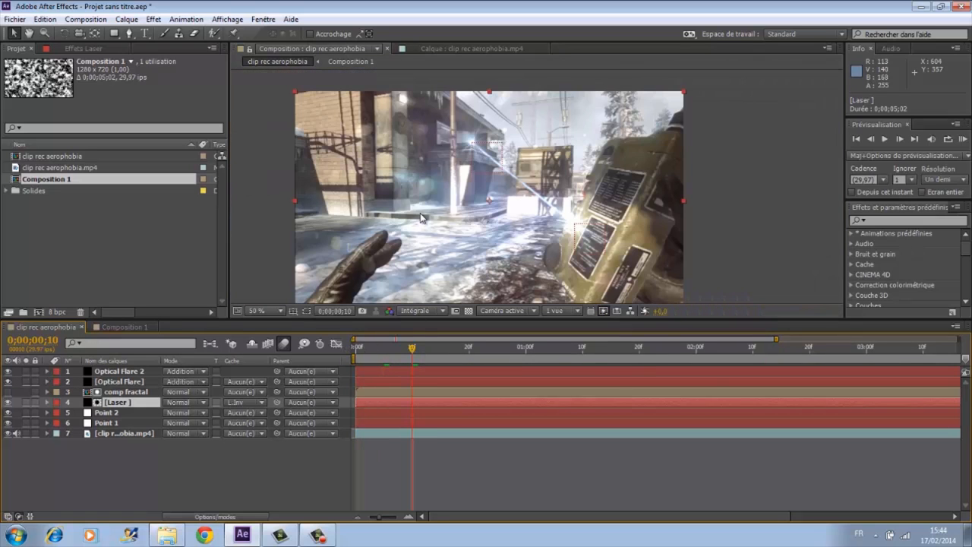
click(275, 220)
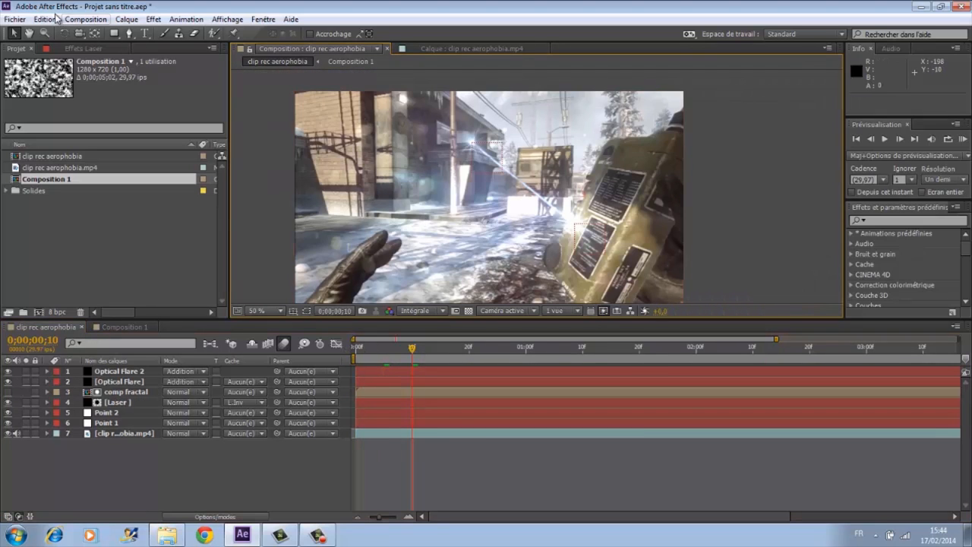
- Save the project as tuto special 1200 abos in the AAE (old) folder
click(22, 20)
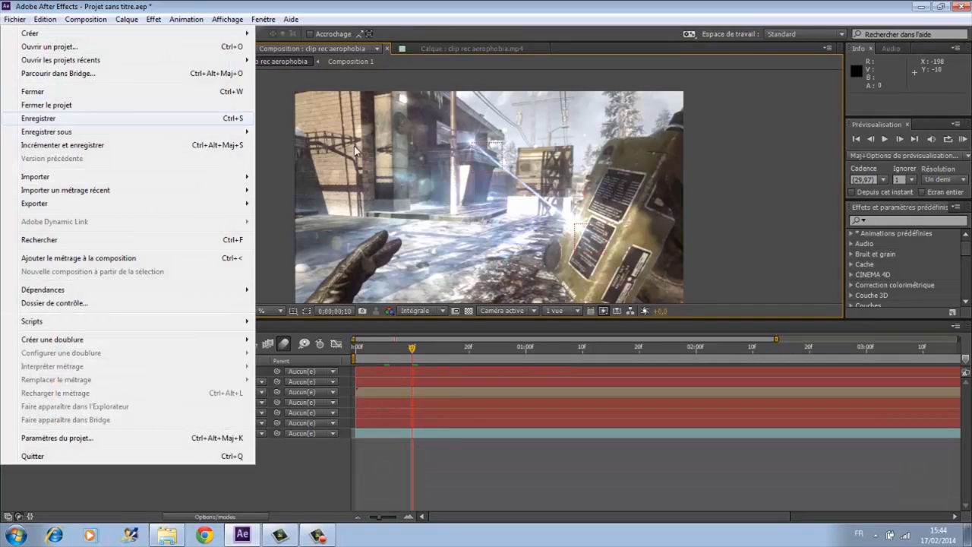
click(49, 118)
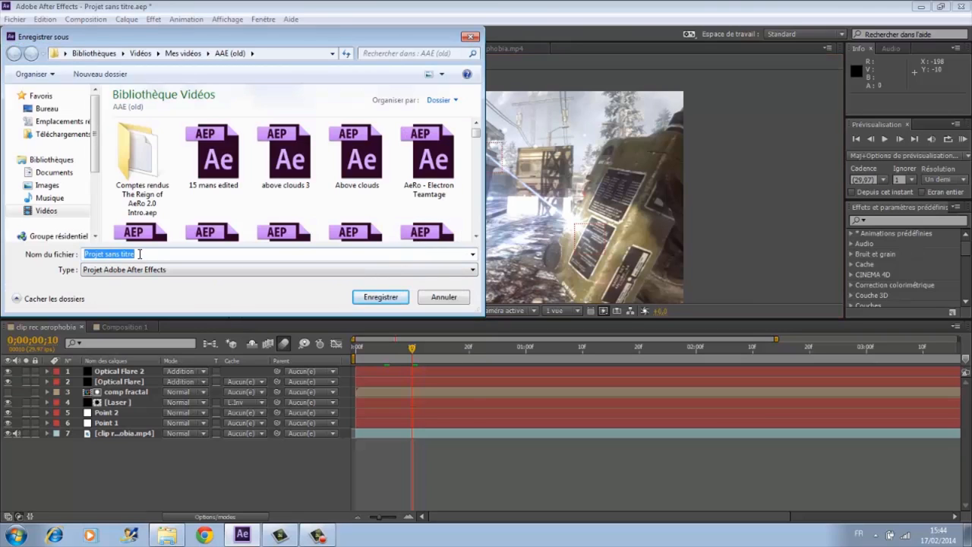
text(tuto )
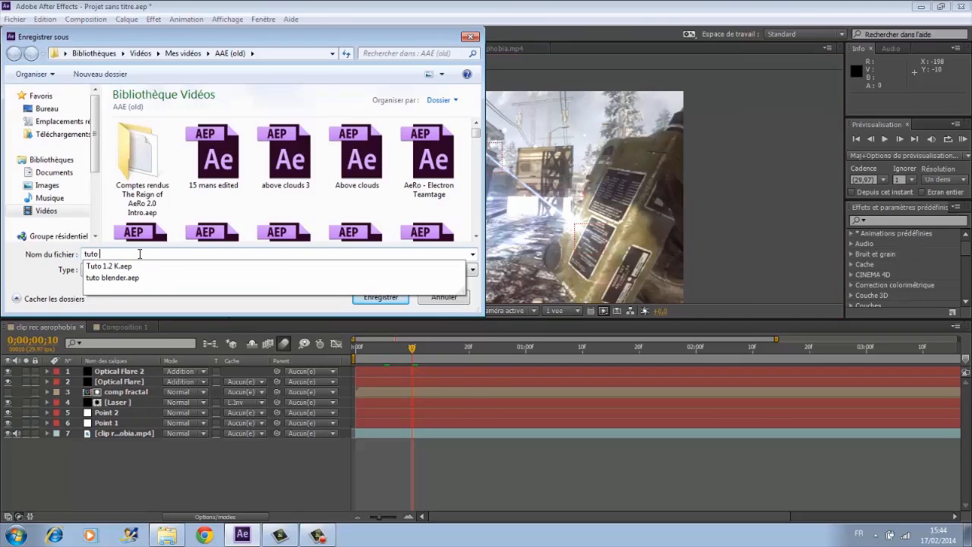
text(special 1200 abos)
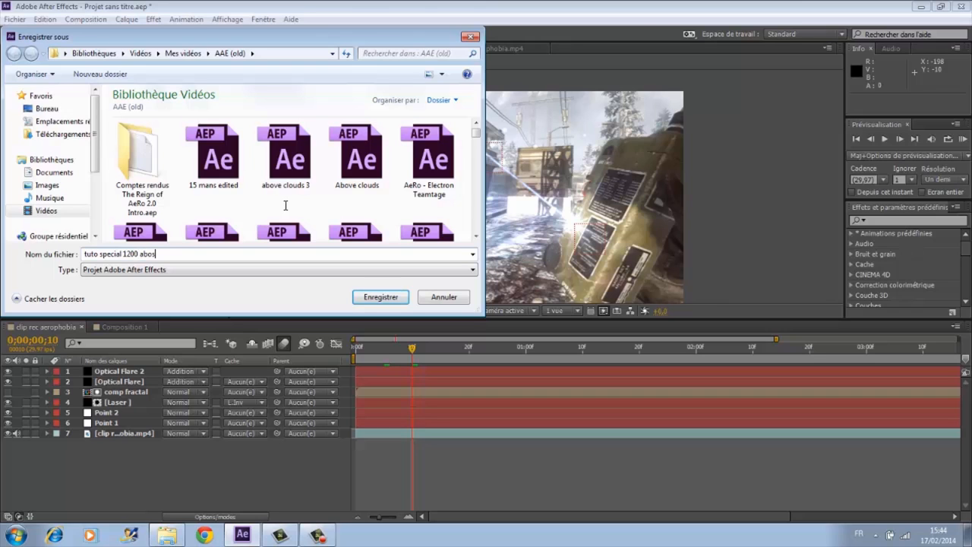
key(Return)
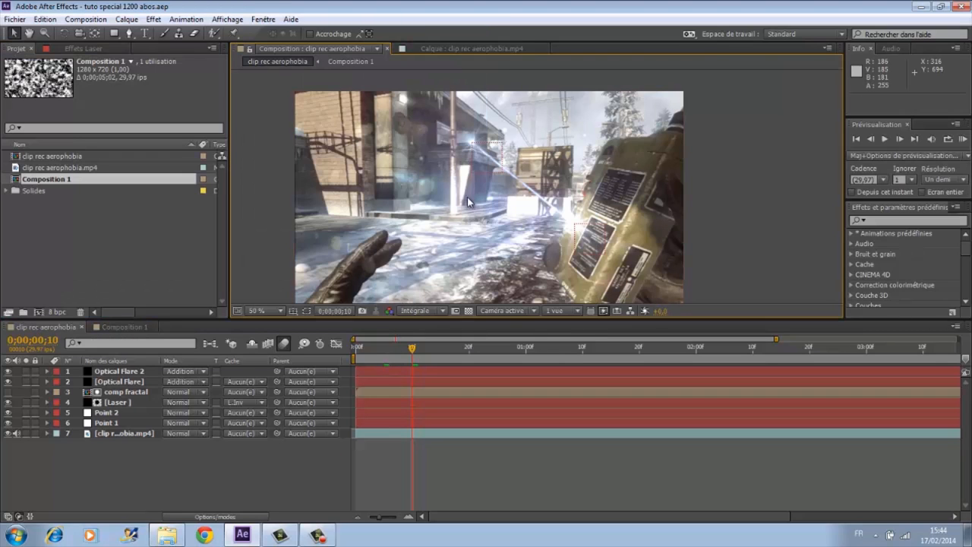
scroll(494, 205, up, 2)
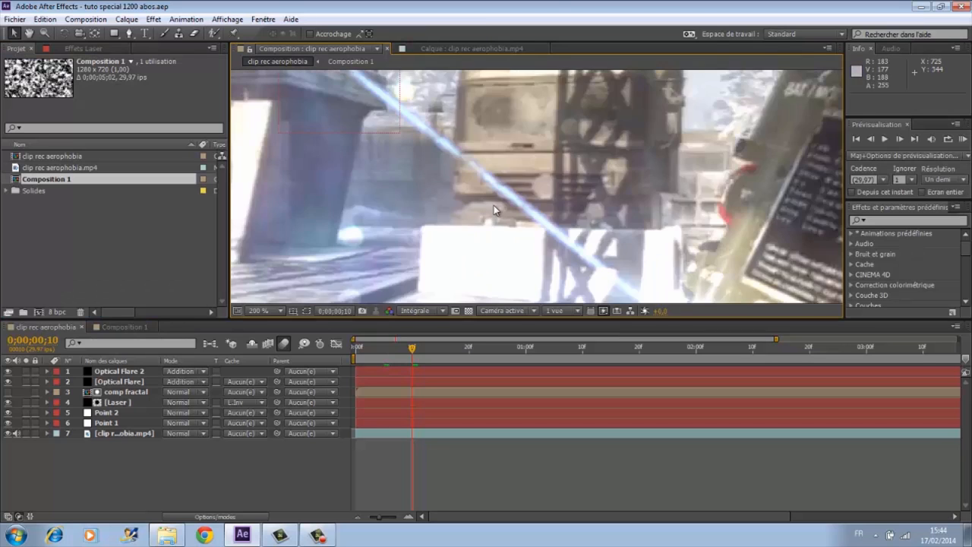
scroll(493, 205, down, 2)
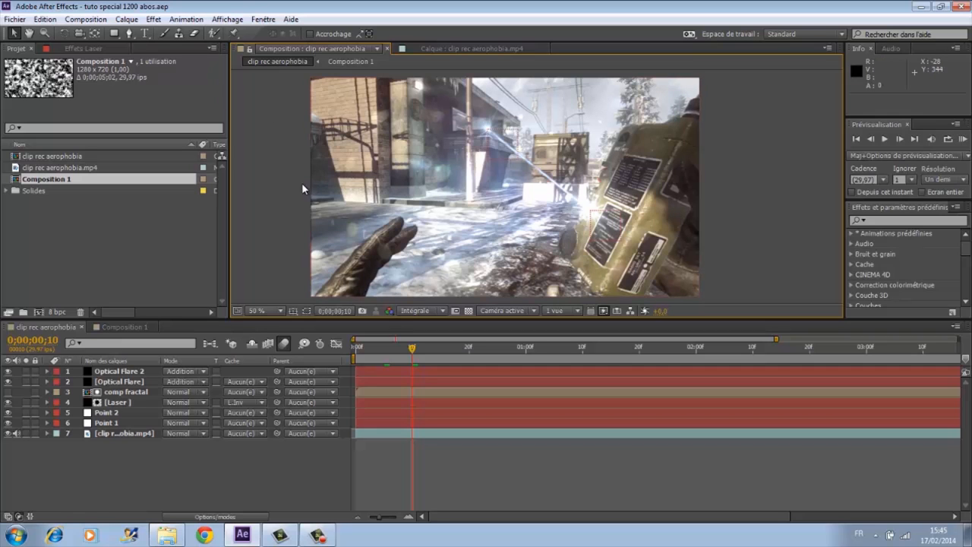
click(329, 535)
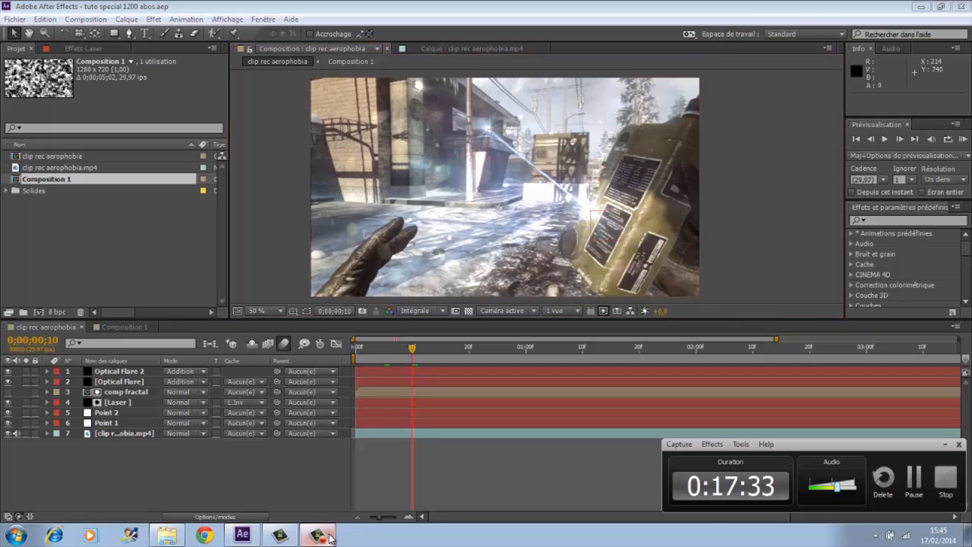